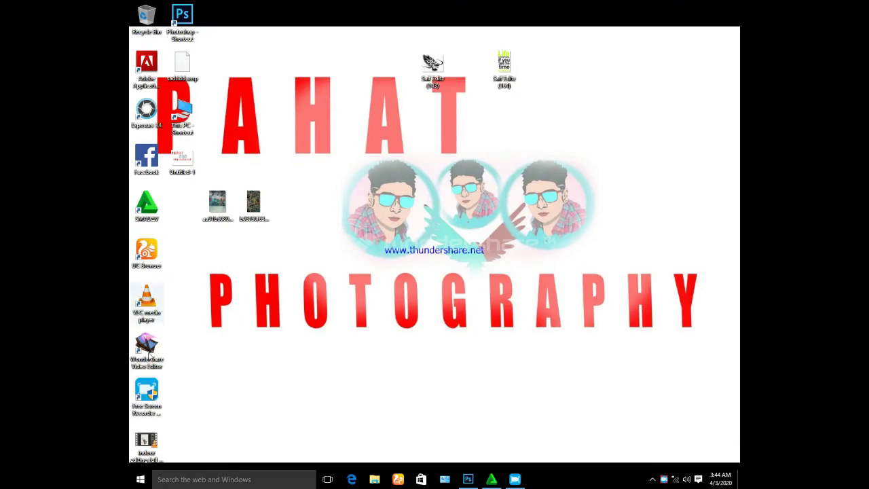
Step: Hide the screen recorder and restore the Photoshop window showing IMG_3528.JPG
{"action": "left_click", "coordinate": [516, 479]}
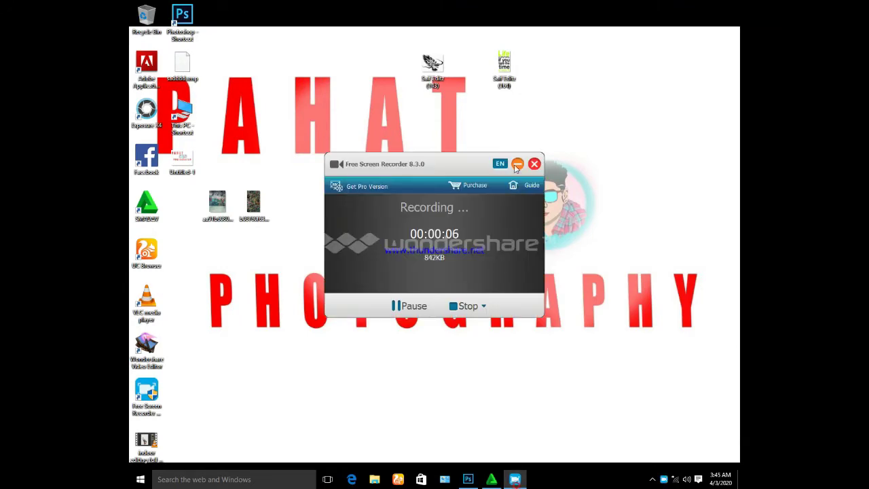
{"action": "left_click", "coordinate": [516, 165]}
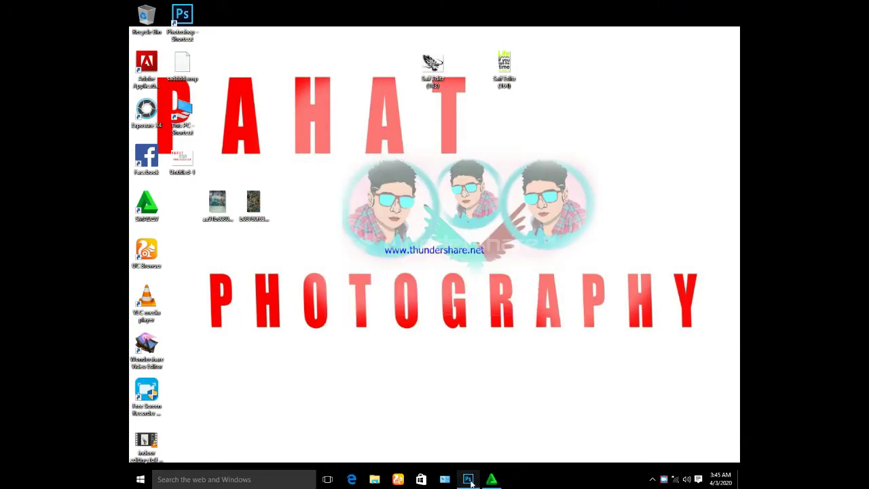
{"action": "left_click", "coordinate": [468, 479]}
Step: Drag the graffiti wall photo from the desktop into the document and enlarge it over the canvas
{"action": "left_click_drag", "start_coordinate": [603, 305], "coordinate": [603, 238]}
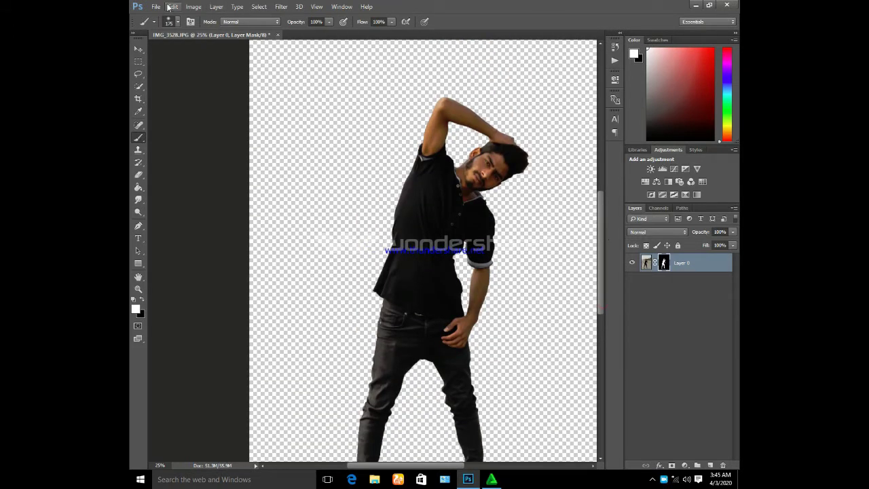
{"action": "left_click", "coordinate": [709, 4]}
{"action": "left_click_drag", "start_coordinate": [481, 22], "coordinate": [589, 27]}
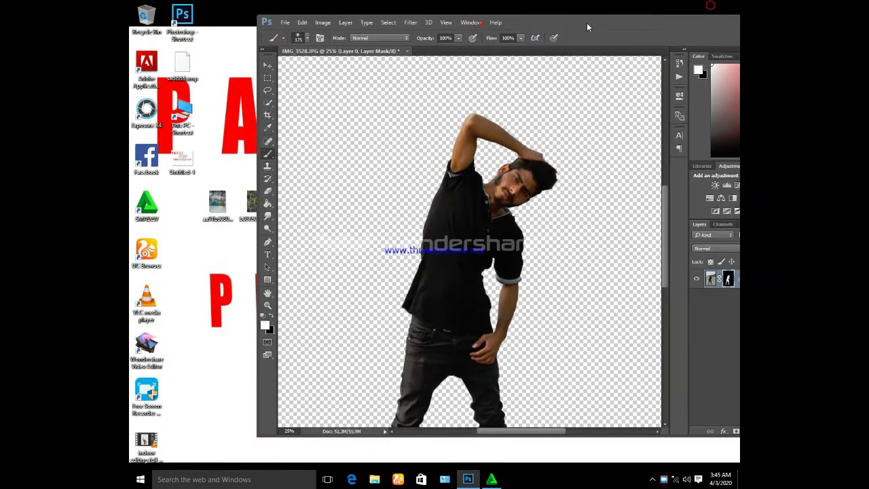
{"action": "left_click_drag", "start_coordinate": [217, 203], "coordinate": [462, 247]}
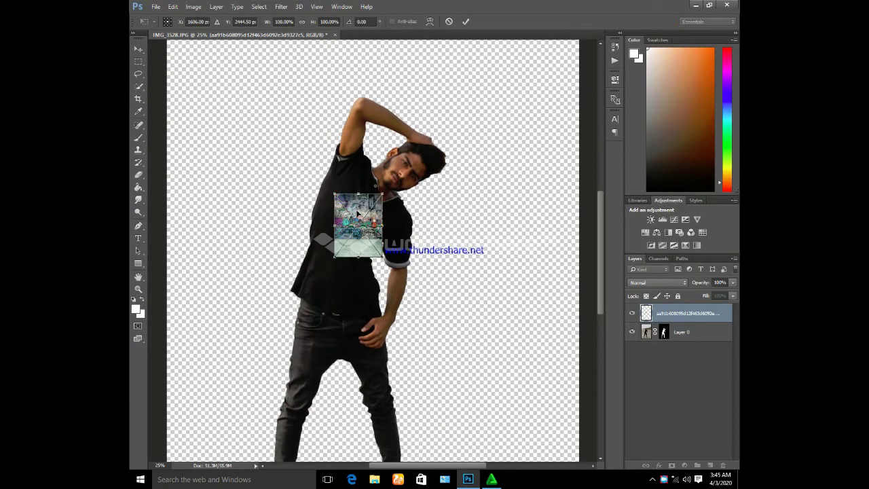
{"action": "left_click_drag", "start_coordinate": [358, 214], "coordinate": [238, 60]}
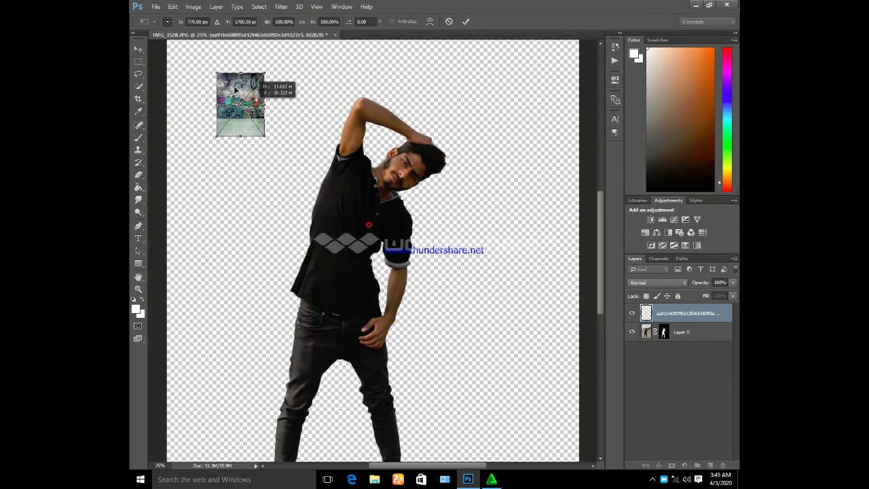
{"action": "left_click_drag", "start_coordinate": [264, 106], "coordinate": [512, 478]}
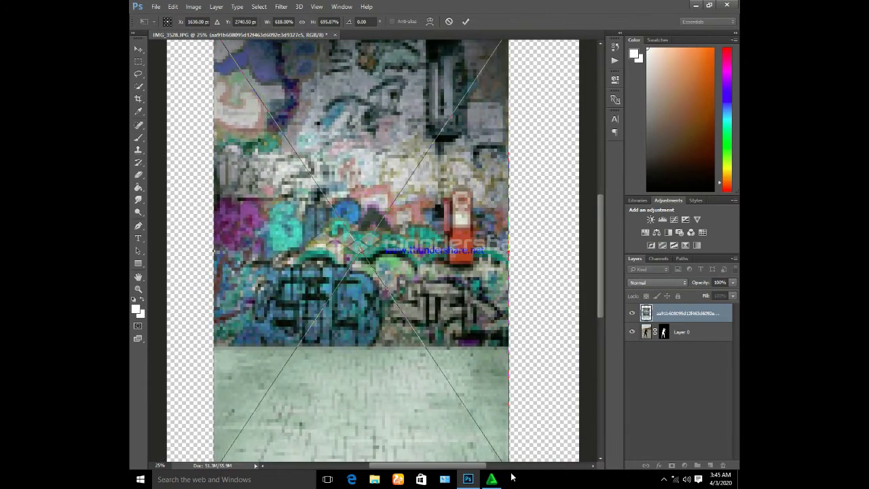
{"action": "key", "text": "ctrl+minus"}
{"action": "mouse_move", "coordinate": [426, 296]}
{"action": "left_mouse_down"}
{"action": "mouse_move", "coordinate": [406, 334]}
{"action": "mouse_move", "coordinate": [404, 301]}
{"action": "left_mouse_up"}
{"action": "left_click_drag", "start_coordinate": [437, 416], "coordinate": [468, 465]}
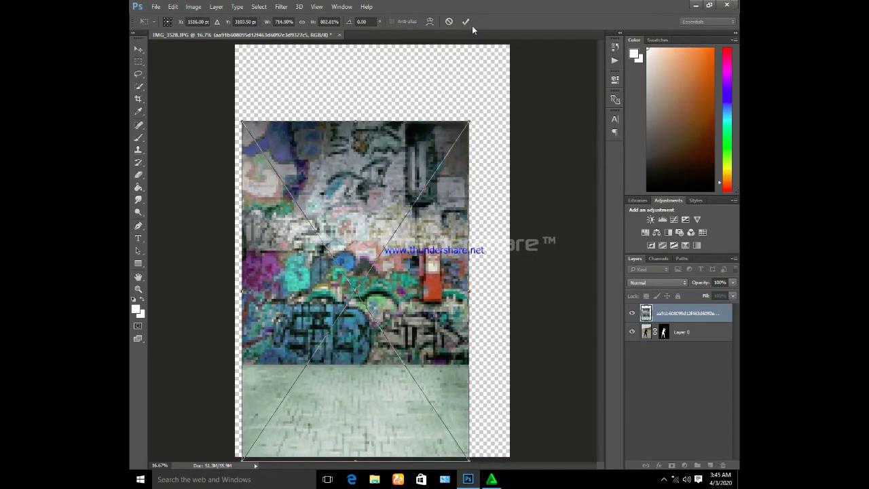
{"action": "left_click", "coordinate": [466, 22]}
Step: Move the graffiti layer below the man and stretch it to fill the whole canvas
{"action": "left_click_drag", "start_coordinate": [686, 313], "coordinate": [676, 364]}
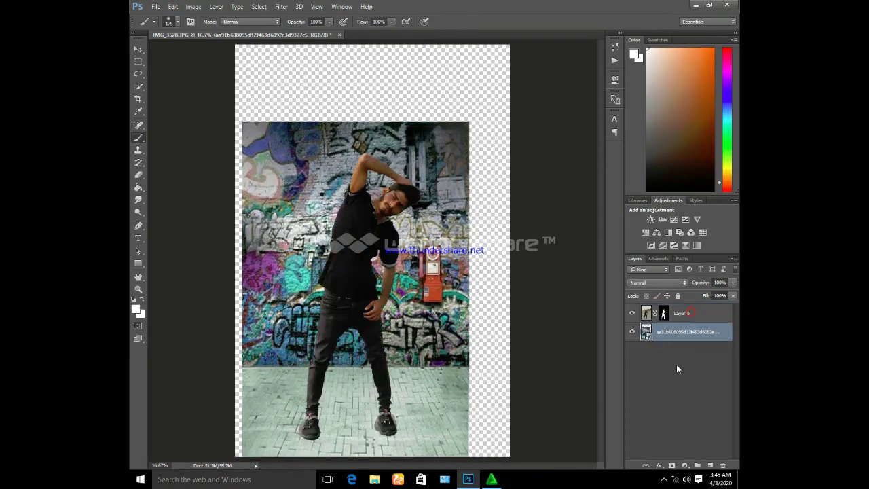
{"action": "key", "text": "ctrl+t"}
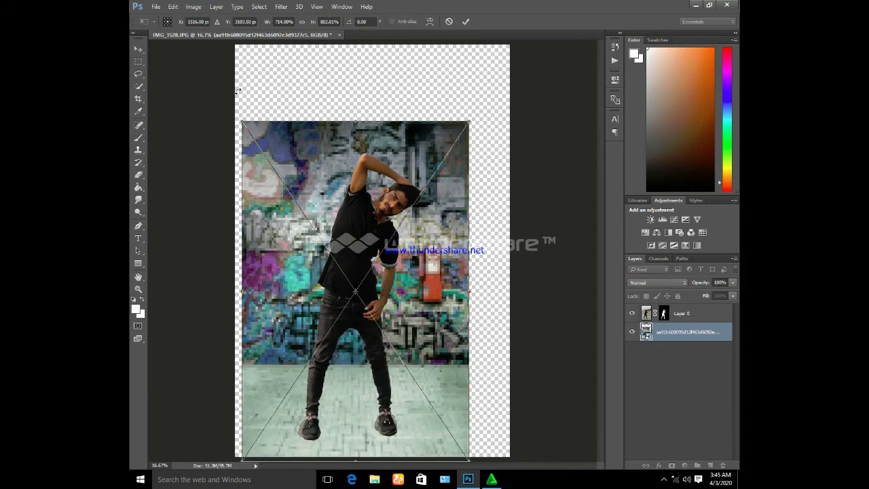
{"action": "left_click_drag", "start_coordinate": [241, 121], "coordinate": [235, 45]}
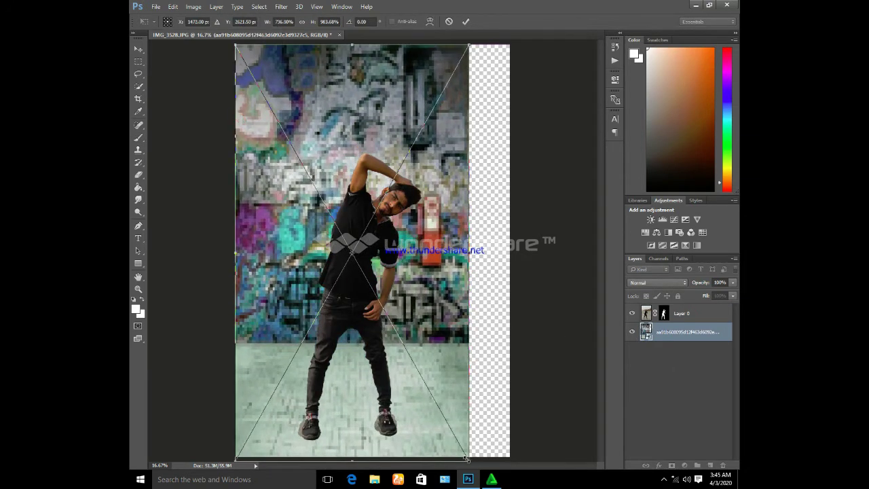
{"action": "left_click_drag", "start_coordinate": [466, 460], "coordinate": [510, 460]}
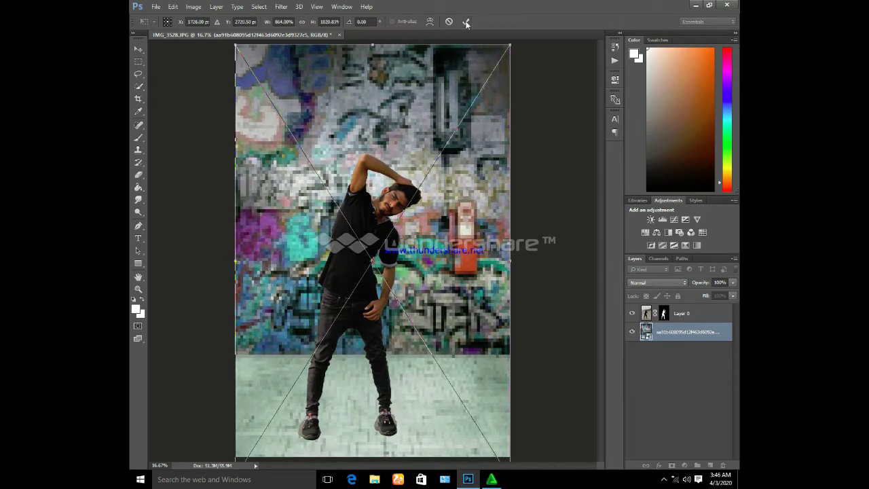
{"action": "left_click", "coordinate": [466, 23]}
{"action": "left_click", "coordinate": [700, 314]}
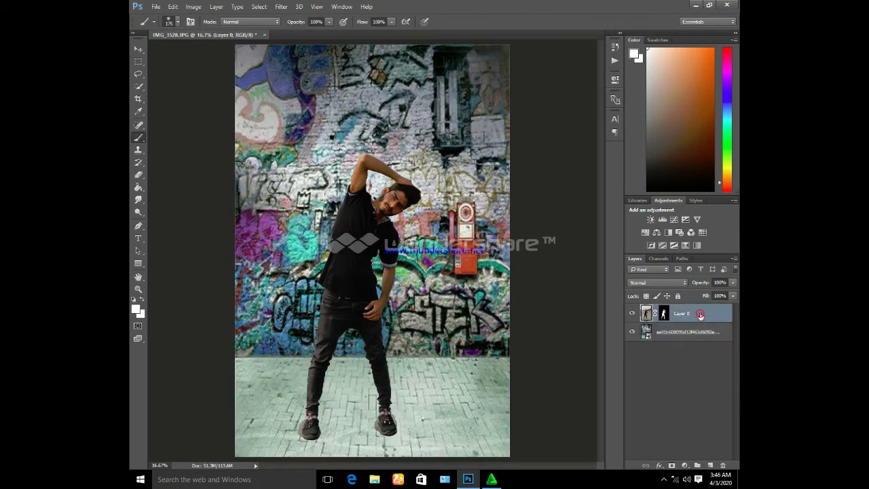
Step: Duplicate the man's layer and merge the copy with Layer 0
{"action": "key", "text": "ctrl+j"}
{"action": "left_click", "coordinate": [694, 330], "text": "shift"}
{"action": "key", "text": "ctrl+e"}
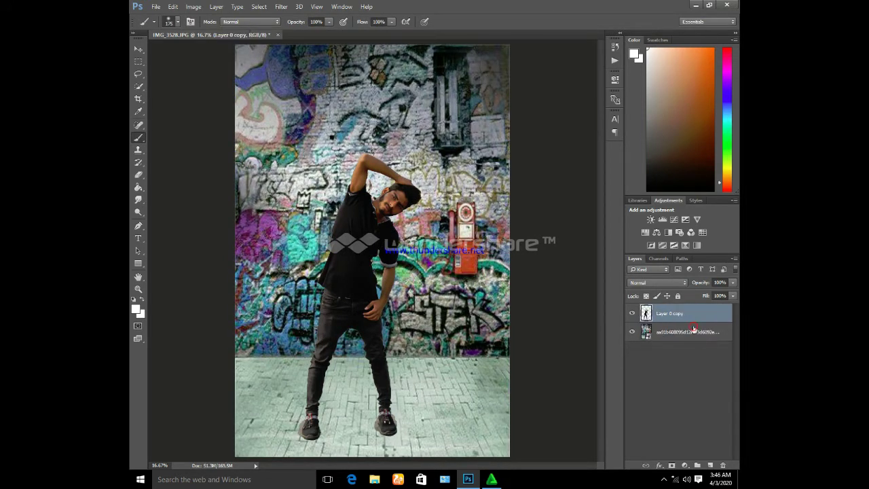
Step: Scale the man to about 96%, tilt him 0.80° and shift him right toward the payphone
{"action": "key", "text": "ctrl+t"}
{"action": "left_click_drag", "start_coordinate": [391, 319], "coordinate": [400, 288]}
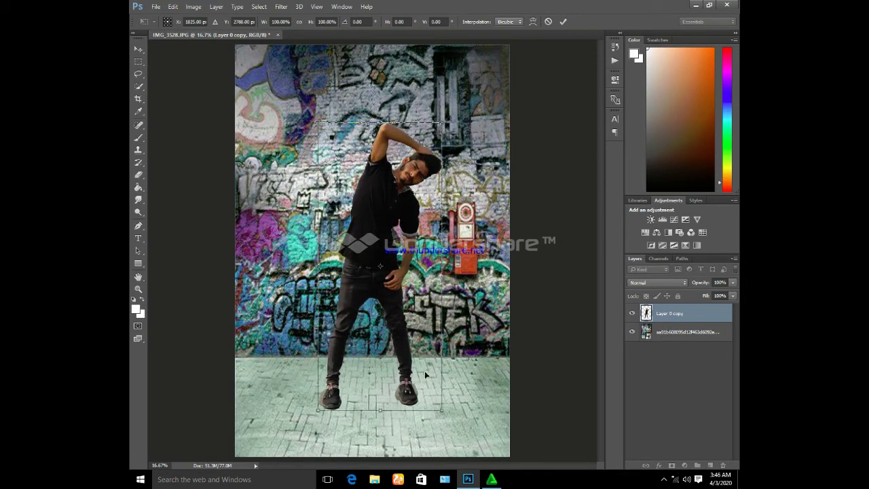
{"action": "left_click_drag", "start_coordinate": [439, 411], "coordinate": [440, 398]}
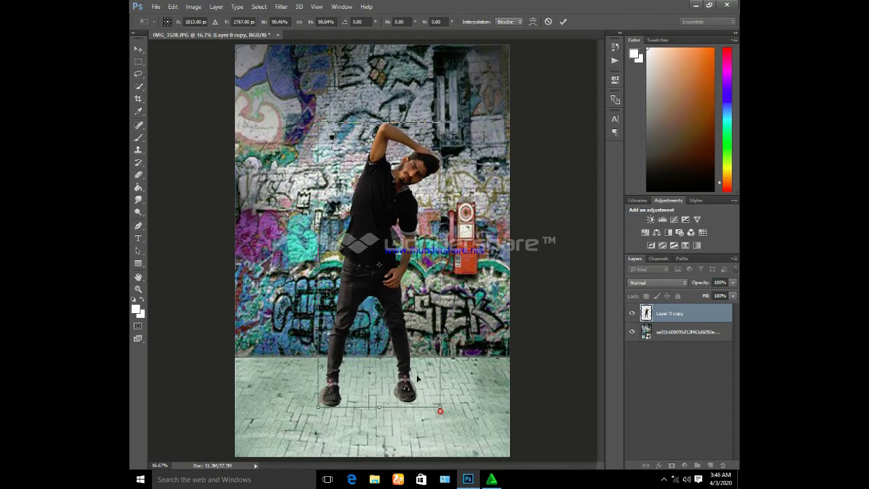
{"action": "left_click_drag", "start_coordinate": [463, 111], "coordinate": [466, 112]}
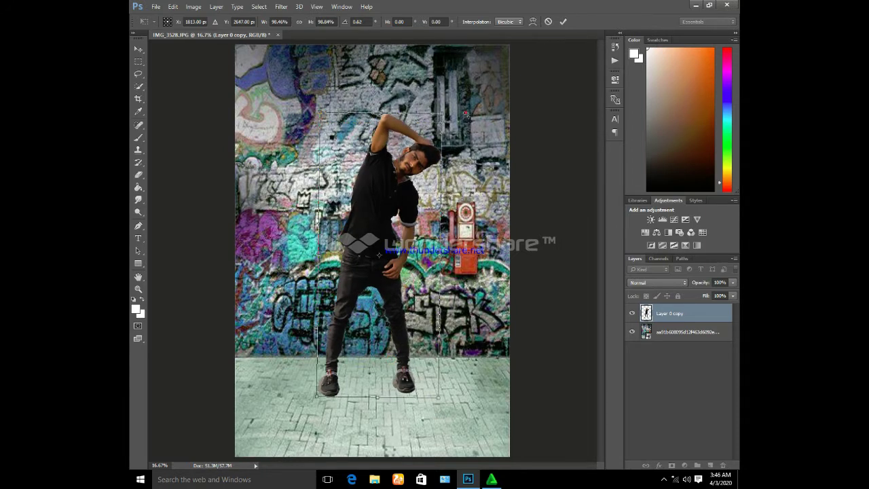
{"action": "left_click_drag", "start_coordinate": [392, 340], "coordinate": [389, 335]}
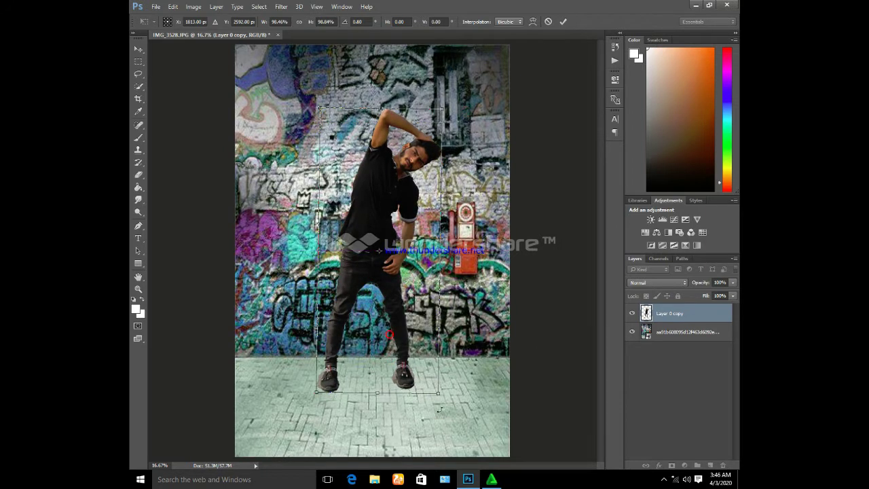
{"action": "left_click_drag", "start_coordinate": [438, 394], "coordinate": [432, 383]}
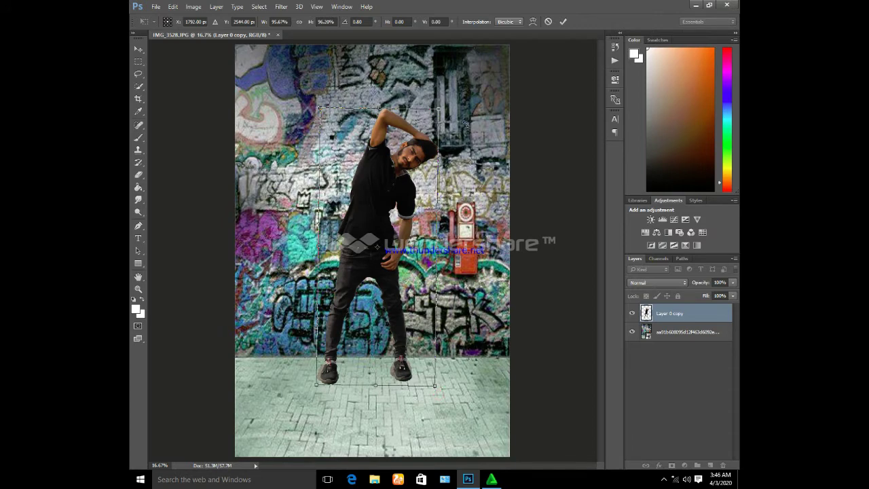
{"action": "left_click_drag", "start_coordinate": [389, 197], "coordinate": [420, 198]}
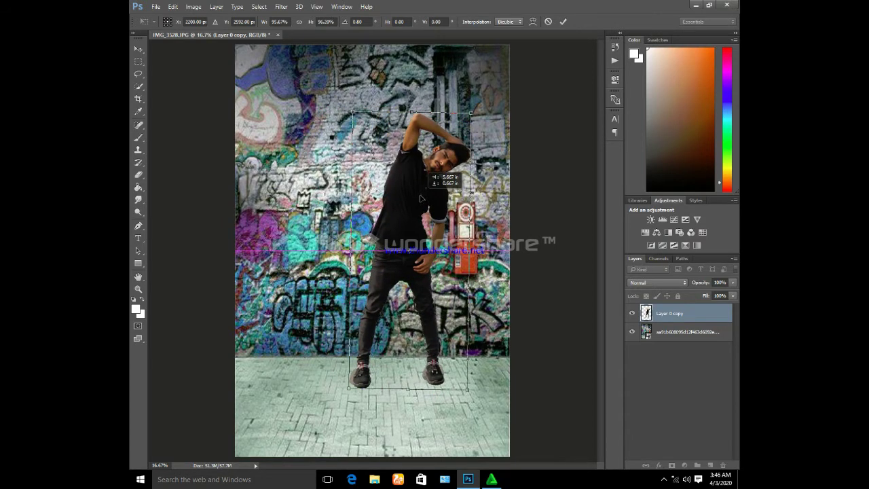
{"action": "left_click", "coordinate": [563, 21]}
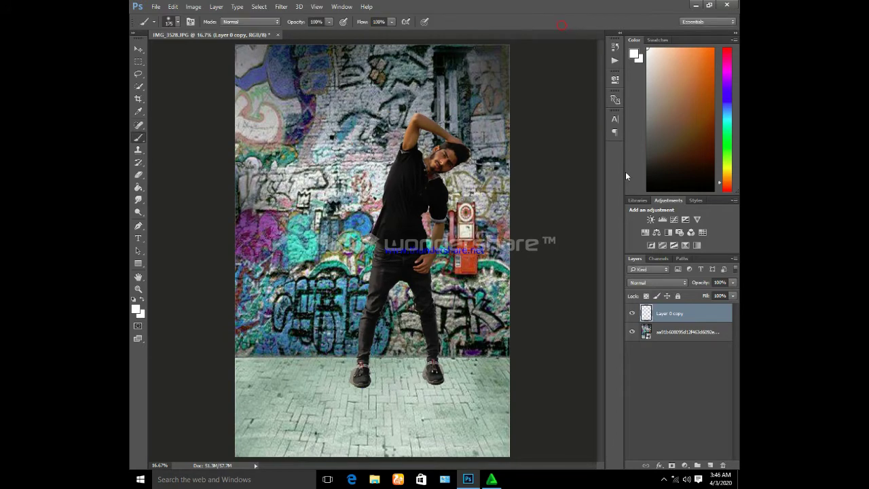
Step: Zoom in on the shoes and erase the grey fringe along their edges
{"action": "scroll", "coordinate": [435, 365], "scroll_direction": "up", "scroll_amount": 2}
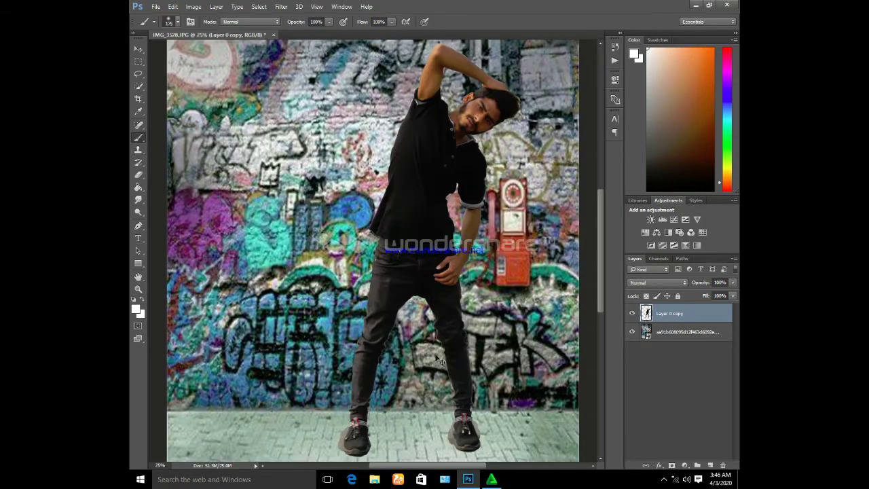
{"action": "scroll", "coordinate": [435, 305], "scroll_direction": "down", "scroll_amount": 5}
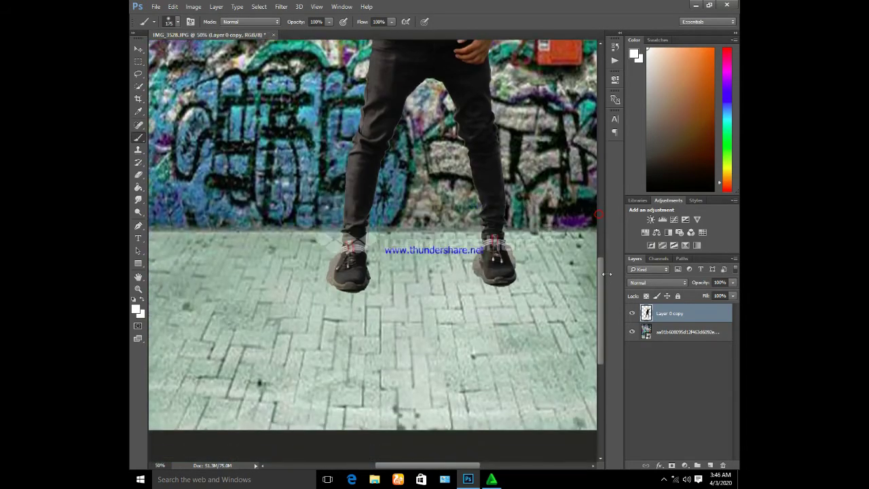
{"action": "key", "text": "ctrl+plus"}
{"action": "key", "text": "ctrl+plus"}
{"action": "key", "text": "ctrl+plus"}
{"action": "left_click", "coordinate": [138, 176]}
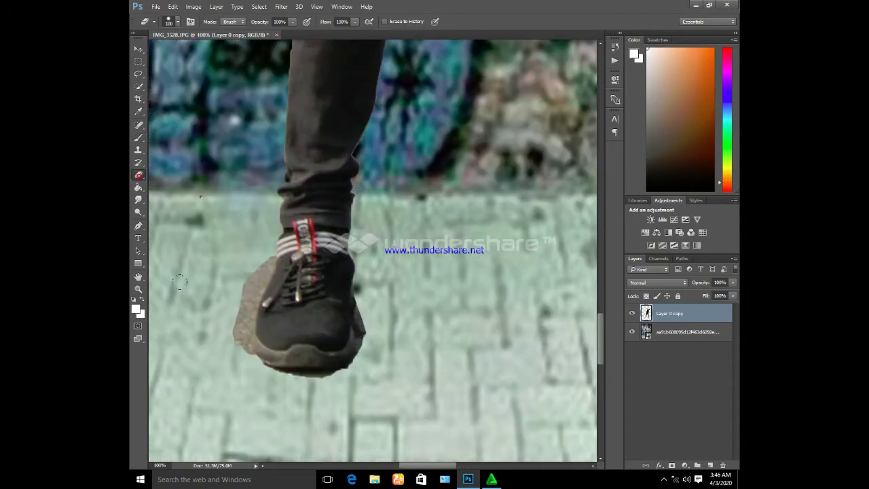
{"action": "right_click", "coordinate": [201, 198]}
{"action": "key", "text": "Escape"}
{"action": "mouse_move", "coordinate": [237, 343]}
{"action": "left_mouse_down"}
{"action": "mouse_move", "coordinate": [248, 271]}
{"action": "mouse_move", "coordinate": [241, 352]}
{"action": "mouse_move", "coordinate": [344, 379]}
{"action": "mouse_move", "coordinate": [370, 336]}
{"action": "left_mouse_up"}
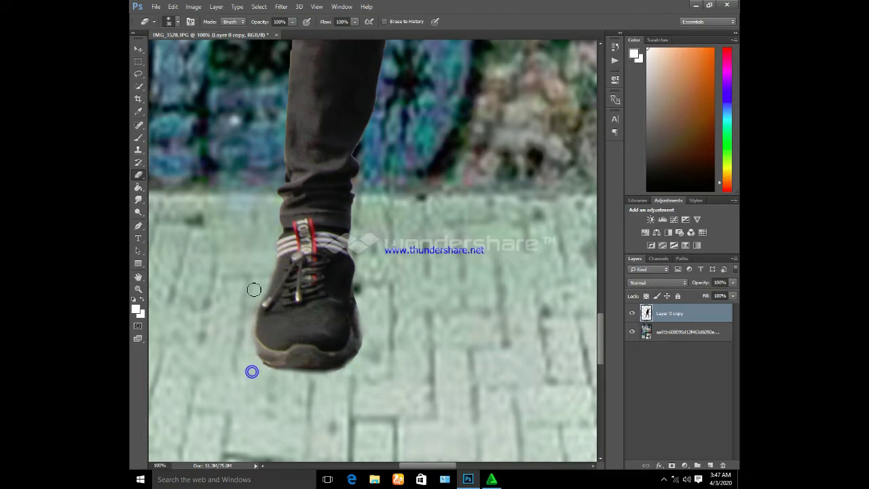
{"action": "left_click_drag", "start_coordinate": [414, 466], "coordinate": [456, 468]}
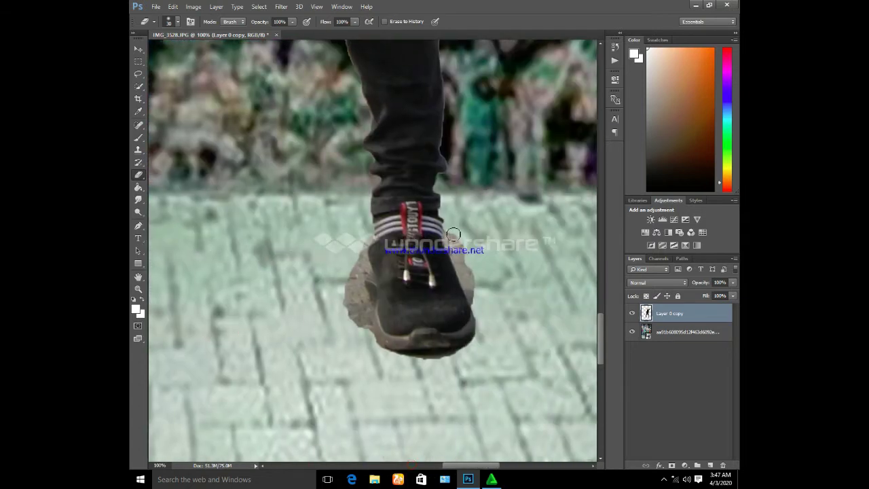
{"action": "left_click_drag", "start_coordinate": [453, 239], "coordinate": [480, 301]}
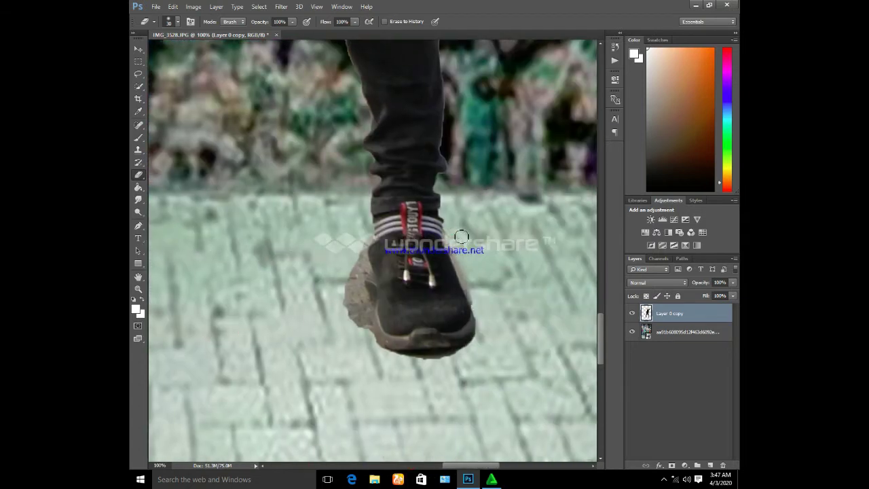
{"action": "key", "text": "ctrl+plus"}
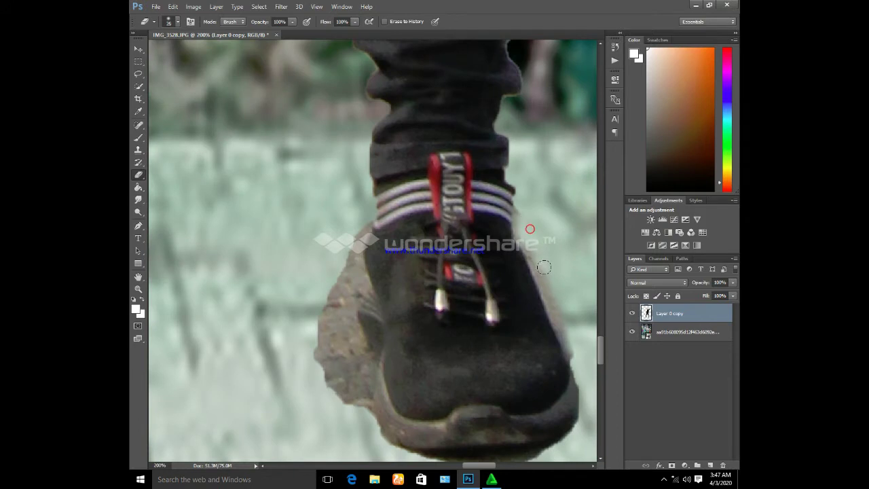
{"action": "left_click_drag", "start_coordinate": [547, 268], "coordinate": [578, 367]}
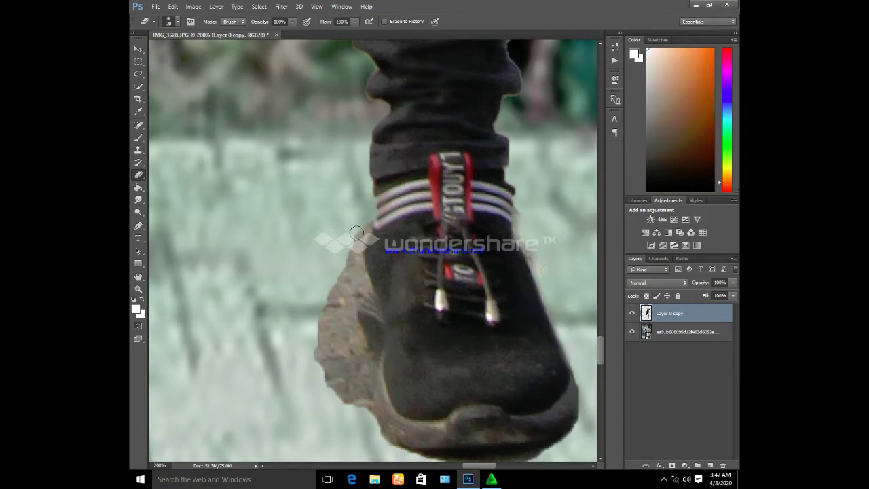
{"action": "mouse_move", "coordinate": [357, 232]}
{"action": "left_mouse_down"}
{"action": "mouse_move", "coordinate": [350, 323]}
{"action": "mouse_move", "coordinate": [364, 373]}
{"action": "mouse_move", "coordinate": [360, 407]}
{"action": "mouse_move", "coordinate": [316, 309]}
{"action": "left_mouse_up"}
Step: Erase the remaining grey fringe left of the shoe, then fit the image on screen
{"action": "key", "text": "p"}
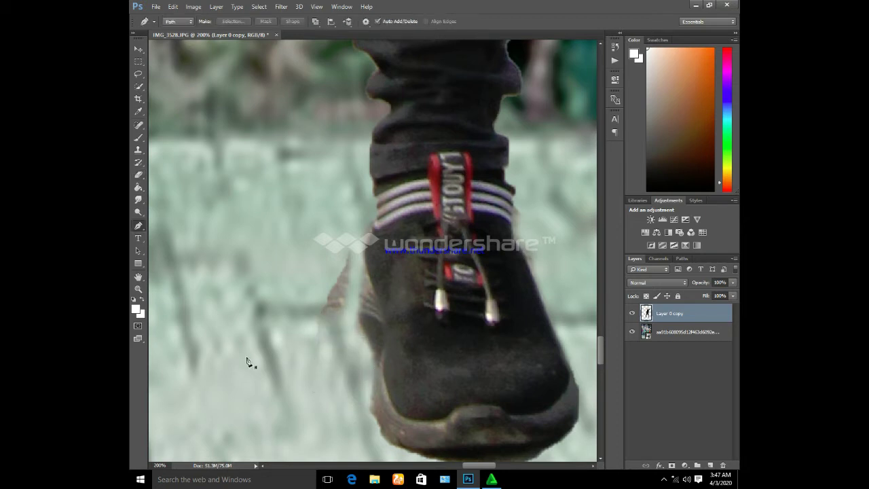
{"action": "key", "text": "b"}
{"action": "left_click_drag", "start_coordinate": [312, 241], "coordinate": [327, 245]}
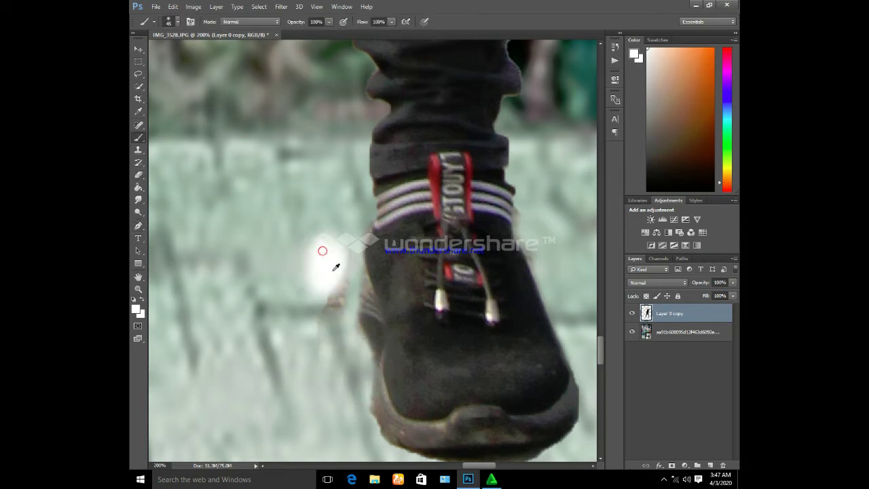
{"action": "key", "text": "ctrl+z"}
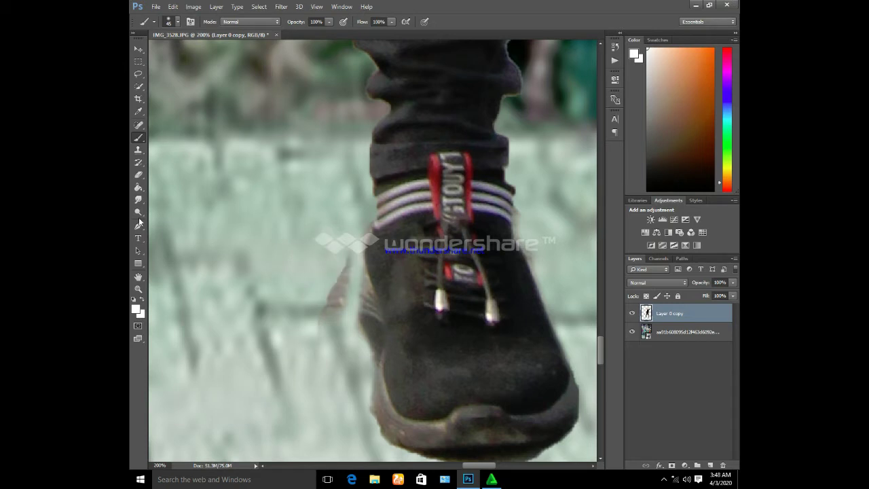
{"action": "left_click", "coordinate": [138, 176]}
{"action": "left_click_drag", "start_coordinate": [306, 284], "coordinate": [320, 273]}
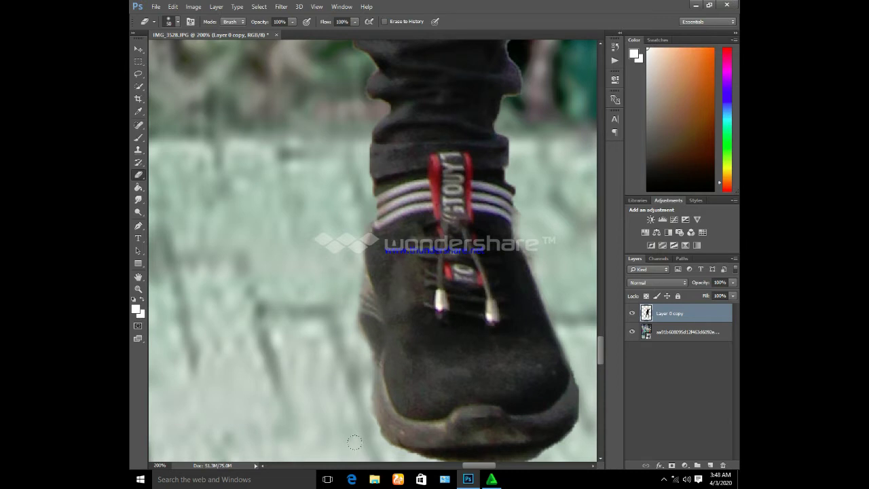
{"action": "scroll", "coordinate": [475, 306], "scroll_direction": "down", "scroll_amount": 5}
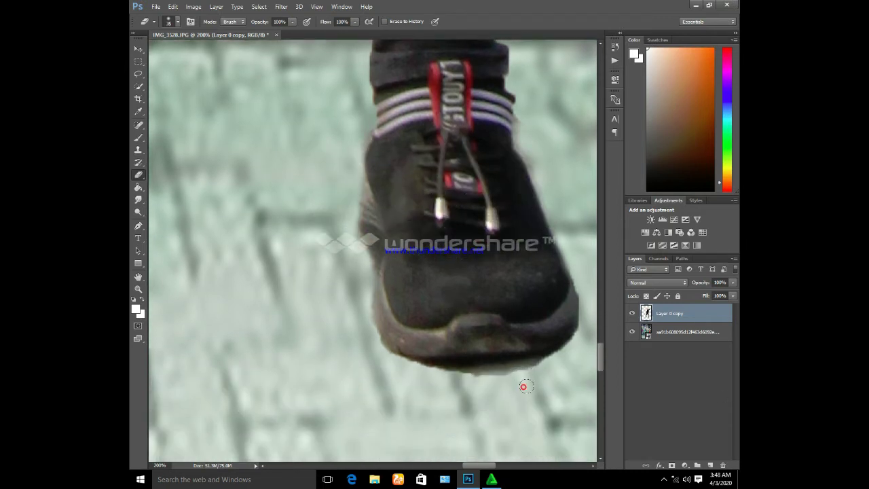
{"action": "mouse_move", "coordinate": [523, 388]}
{"action": "left_mouse_down"}
{"action": "mouse_move", "coordinate": [453, 381]}
{"action": "mouse_move", "coordinate": [547, 358]}
{"action": "left_mouse_up"}
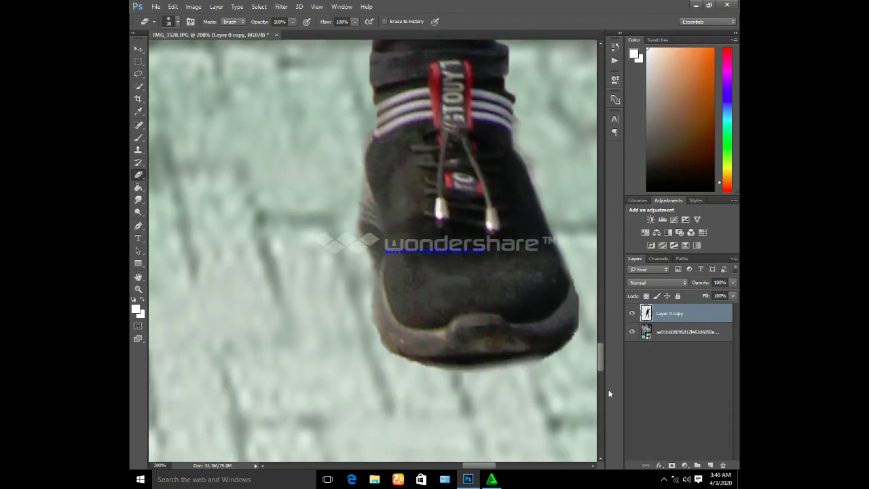
{"action": "key", "text": "ctrl+0"}
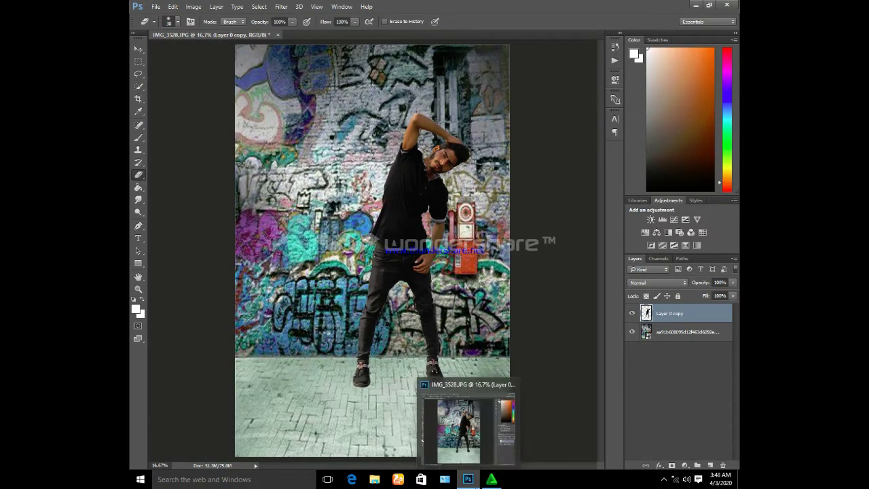
Step: Duplicate the man's layer and make it a black silhouette with Lightness -100
{"action": "key", "text": "ctrl+j"}
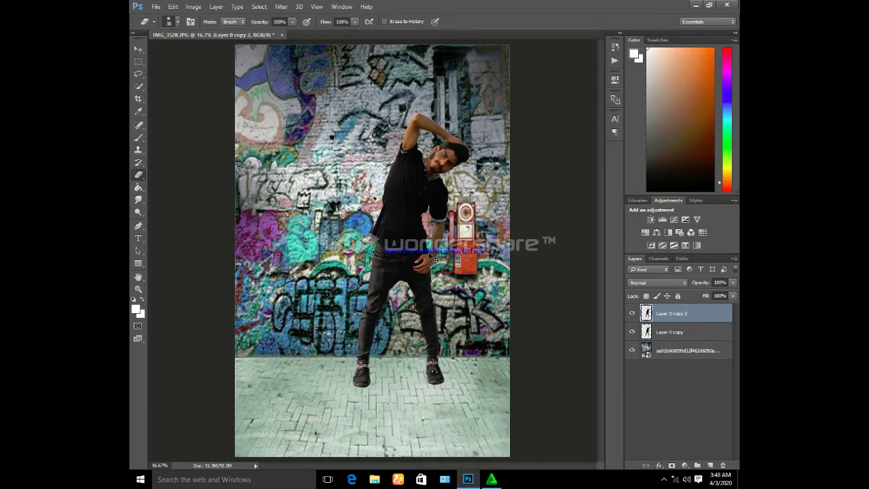
{"action": "key", "text": "ctrl+u"}
{"action": "left_click_drag", "start_coordinate": [459, 192], "coordinate": [379, 189]}
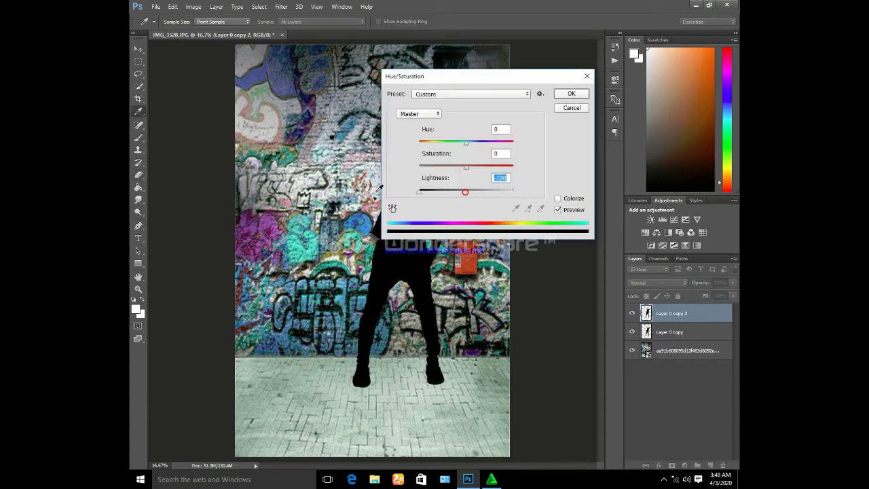
{"action": "left_click", "coordinate": [571, 94]}
{"action": "key", "text": "e"}
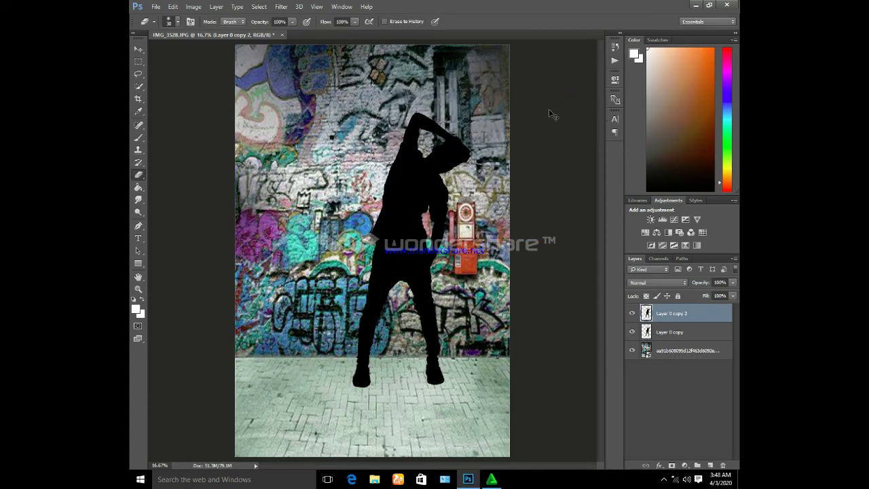
Step: Warp the black silhouette flat across the floor from his feet and place it behind the man
{"action": "key", "text": "ctrl+t"}
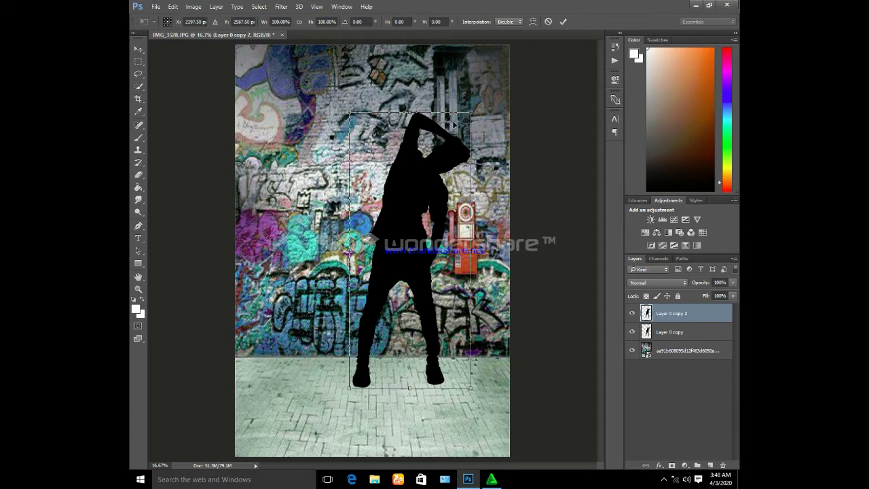
{"action": "left_click", "coordinate": [533, 21]}
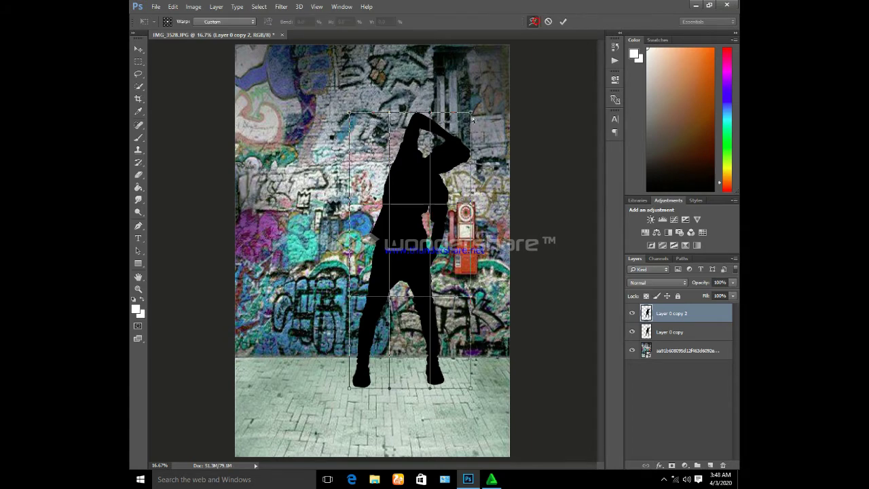
{"action": "left_click_drag", "start_coordinate": [473, 120], "coordinate": [719, 290]}
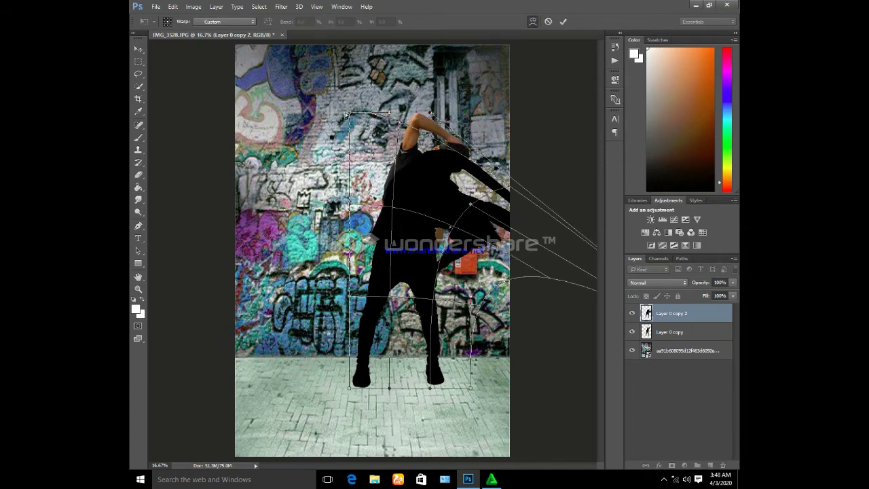
{"action": "mouse_move", "coordinate": [347, 114]}
{"action": "left_mouse_down"}
{"action": "mouse_move", "coordinate": [727, 457]}
{"action": "mouse_move", "coordinate": [347, 112]}
{"action": "mouse_move", "coordinate": [388, 111]}
{"action": "mouse_move", "coordinate": [445, 184]}
{"action": "left_mouse_up"}
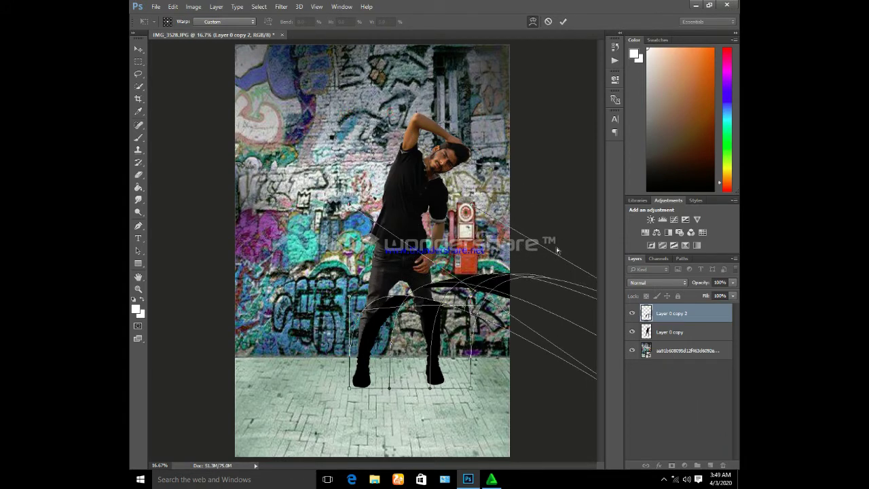
{"action": "mouse_move", "coordinate": [557, 250]}
{"action": "left_mouse_down"}
{"action": "mouse_move", "coordinate": [350, 202]}
{"action": "mouse_move", "coordinate": [718, 411]}
{"action": "left_mouse_up"}
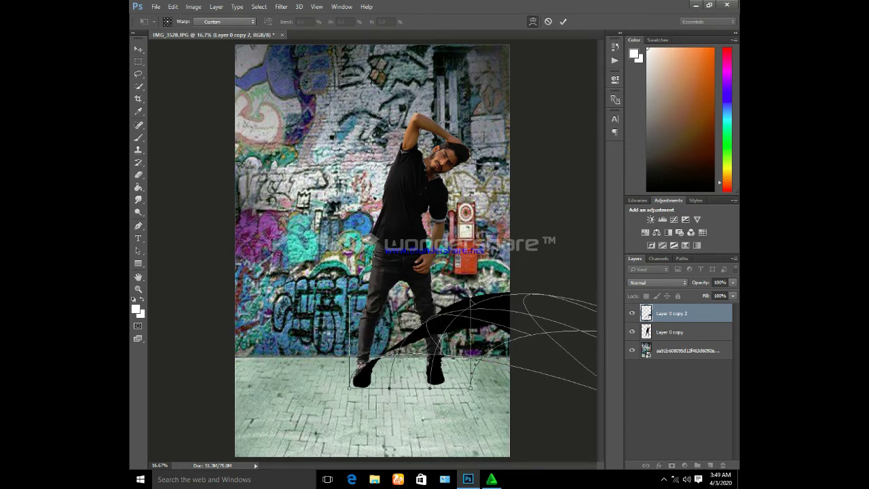
{"action": "left_click_drag", "start_coordinate": [474, 302], "coordinate": [475, 367]}
{"action": "mouse_move", "coordinate": [350, 299]}
{"action": "left_mouse_down"}
{"action": "mouse_move", "coordinate": [482, 365]}
{"action": "mouse_move", "coordinate": [475, 360]}
{"action": "left_mouse_up"}
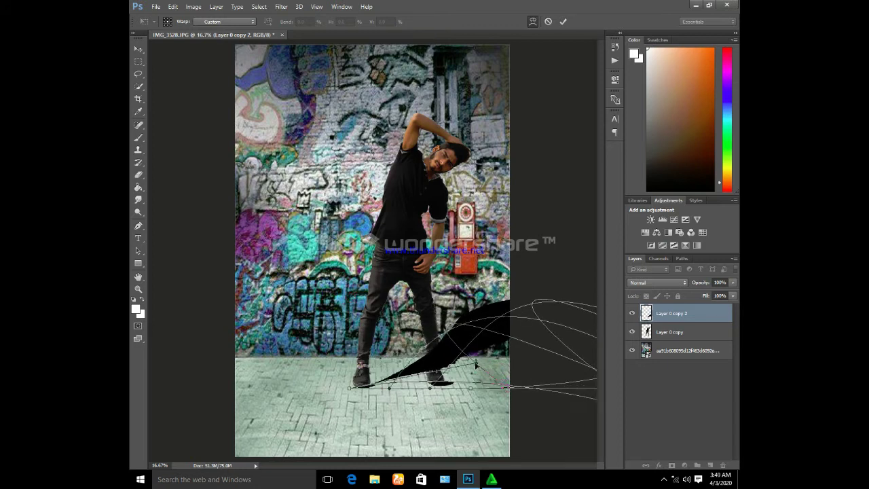
{"action": "left_click", "coordinate": [563, 21]}
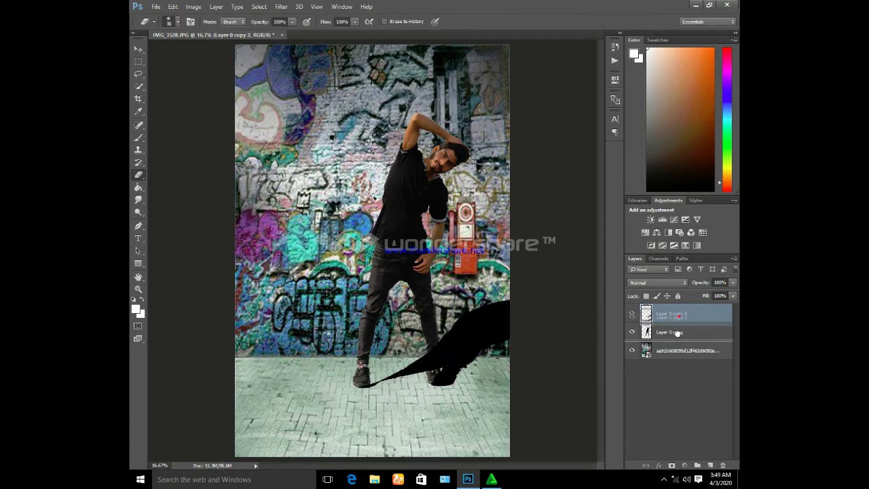
{"action": "left_click_drag", "start_coordinate": [680, 315], "coordinate": [680, 338]}
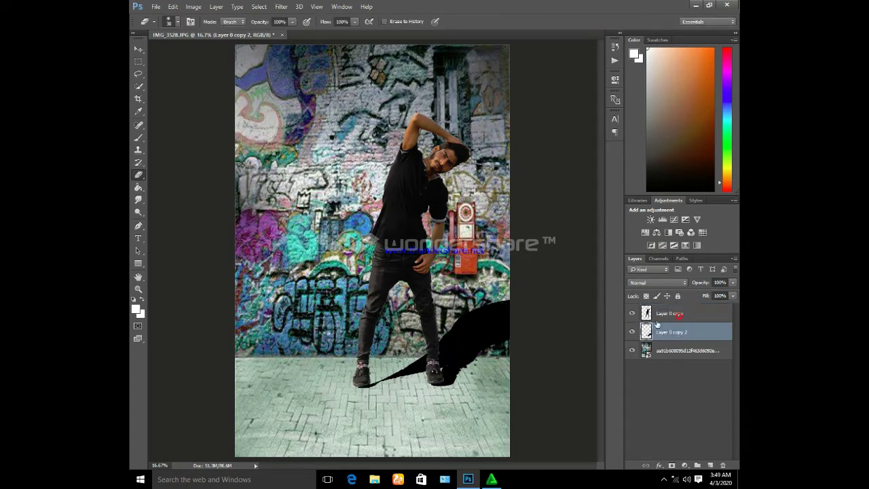
{"action": "right_click", "coordinate": [418, 358], "text": "alt"}
Step: Lower the shadow's opacity and apply a Gaussian Blur with radius 16.8
{"action": "left_click_drag", "start_coordinate": [734, 282], "coordinate": [707, 293]}
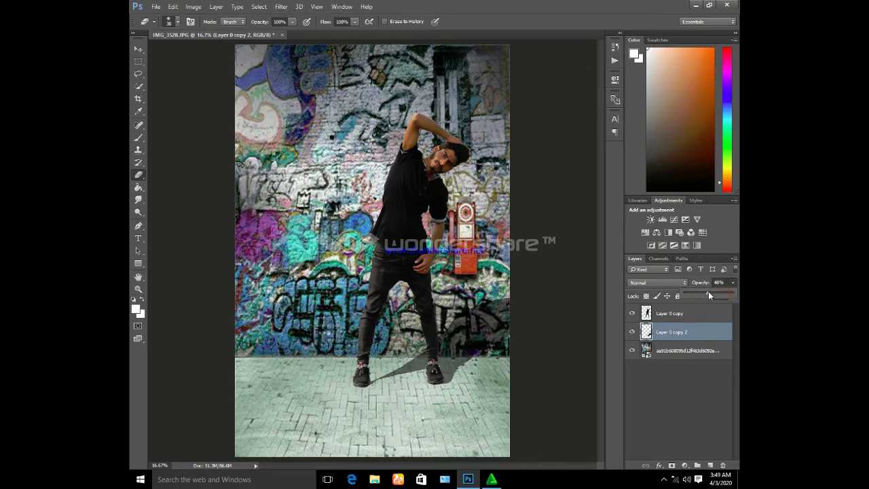
{"action": "left_click", "coordinate": [281, 7]}
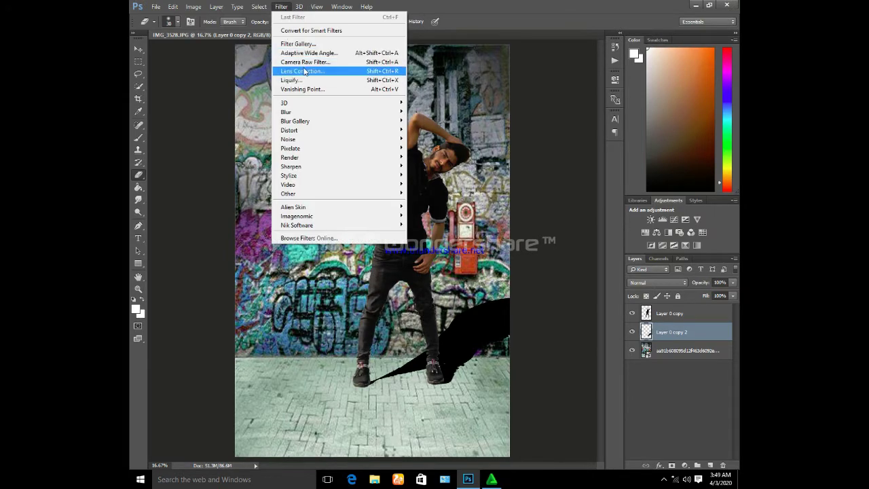
{"action": "left_click", "coordinate": [427, 148]}
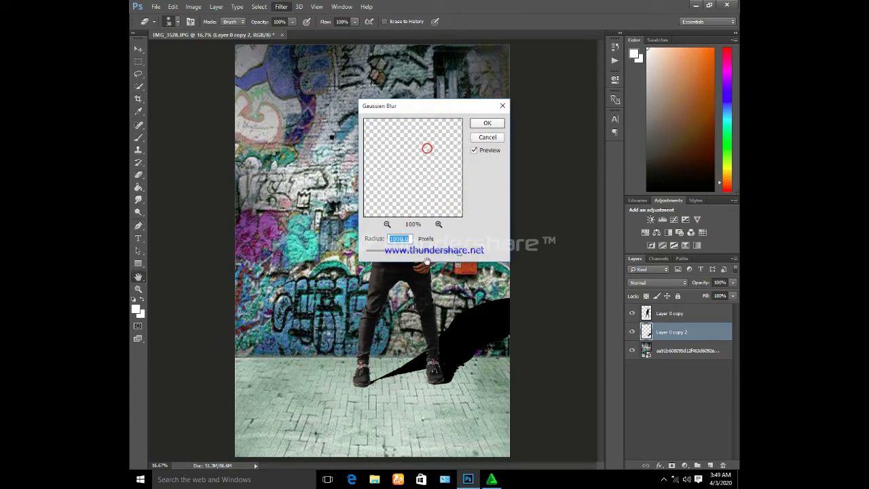
{"action": "mouse_move", "coordinate": [416, 252]}
{"action": "left_mouse_down"}
{"action": "mouse_move", "coordinate": [399, 253]}
{"action": "mouse_move", "coordinate": [467, 256]}
{"action": "left_mouse_up"}
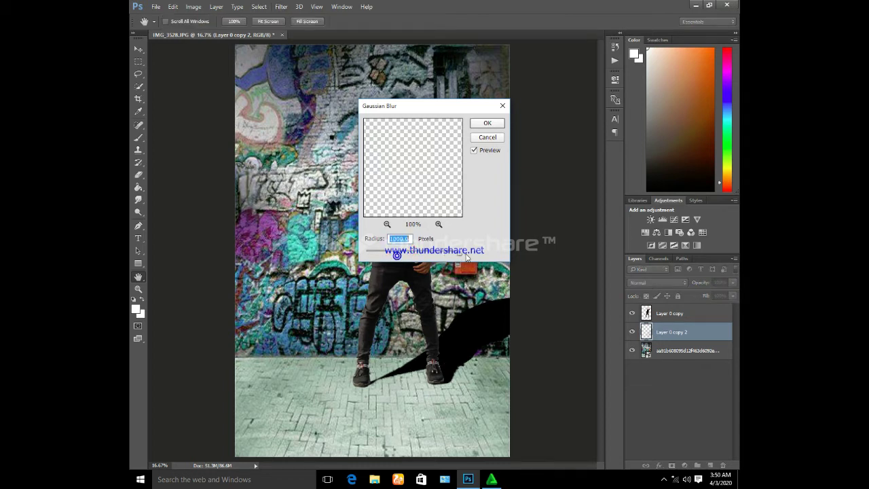
{"action": "left_click", "coordinate": [489, 125]}
{"action": "key", "text": "e"}
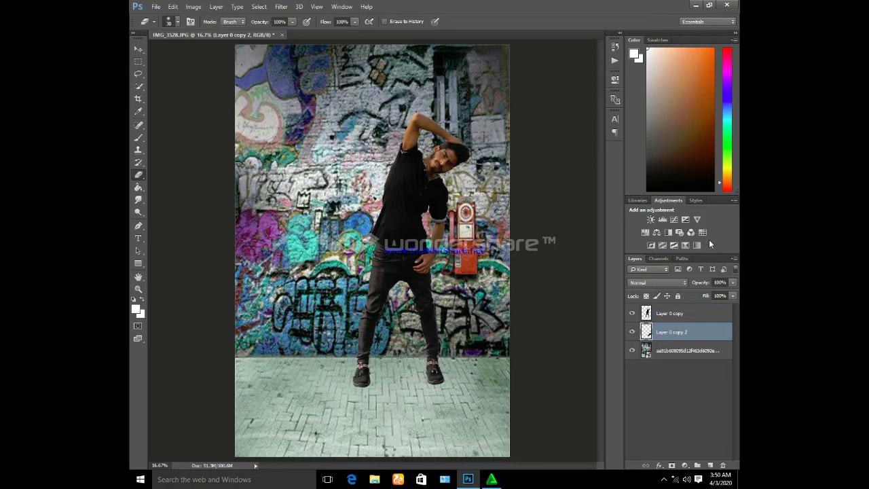
Step: Add a Motion Blur (angle -58, distance 15) and fade the shadow to 10% opacity
{"action": "left_click", "coordinate": [281, 7]}
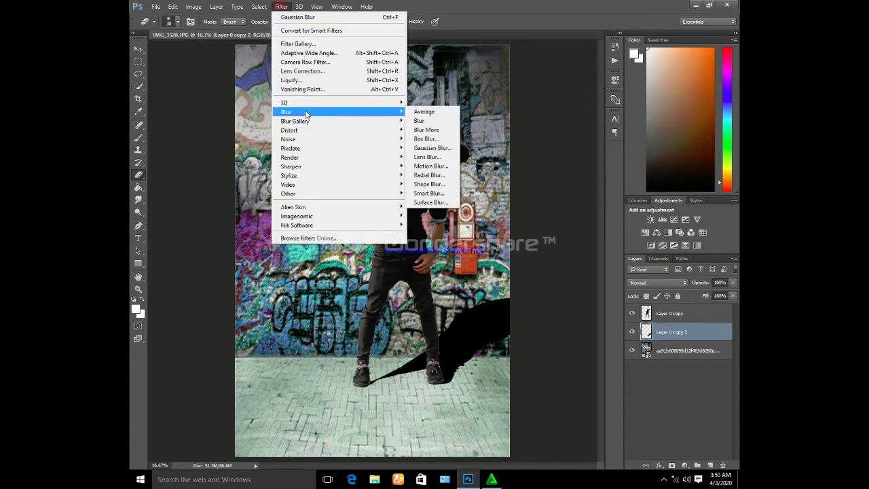
{"action": "left_click", "coordinate": [429, 167]}
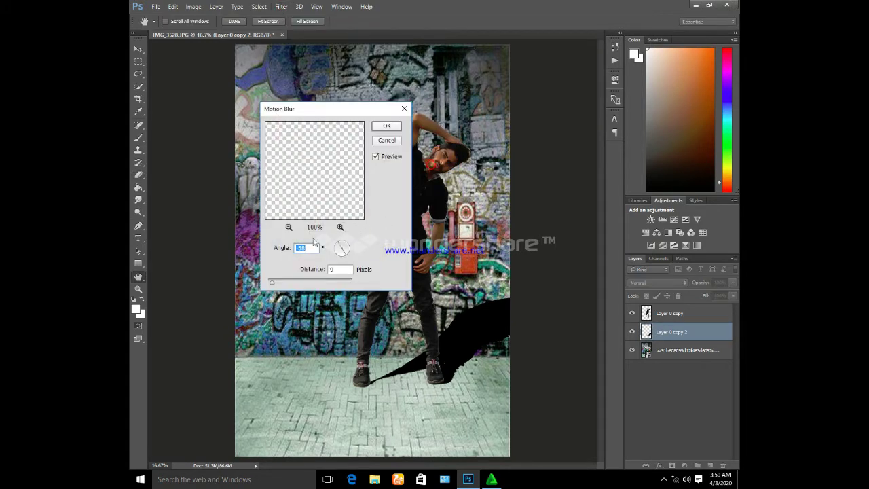
{"action": "left_click", "coordinate": [387, 126]}
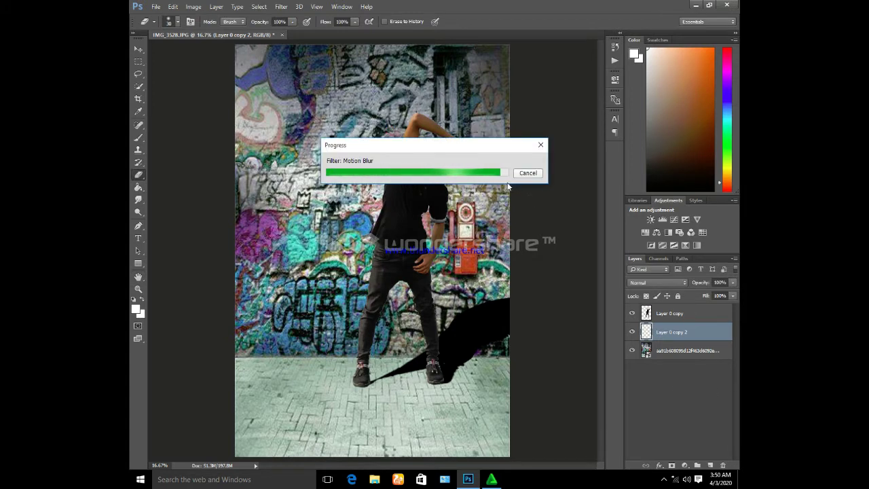
{"action": "left_click_drag", "start_coordinate": [732, 284], "coordinate": [692, 296]}
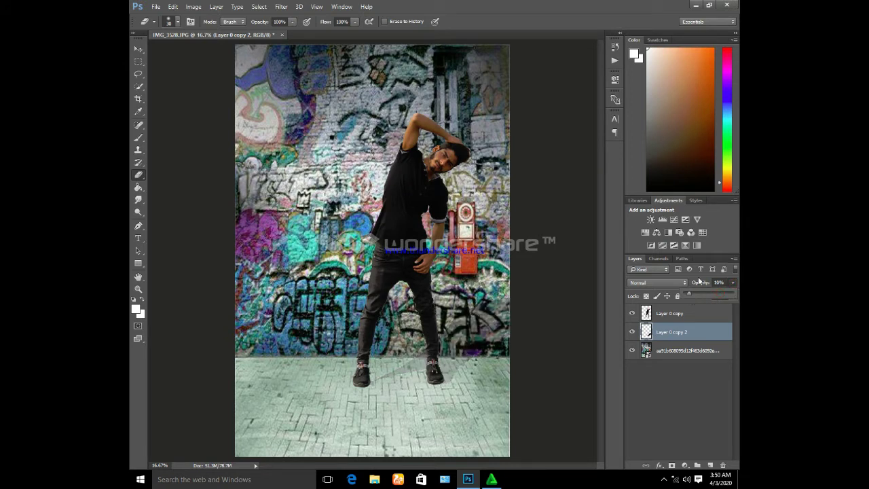
Step: Set the faint copy to Normal blending at 22% opacity and merge it into the man's layer
{"action": "left_click", "coordinate": [658, 283]}
{"action": "left_click", "coordinate": [655, 296]}
{"action": "key", "text": "Down"}
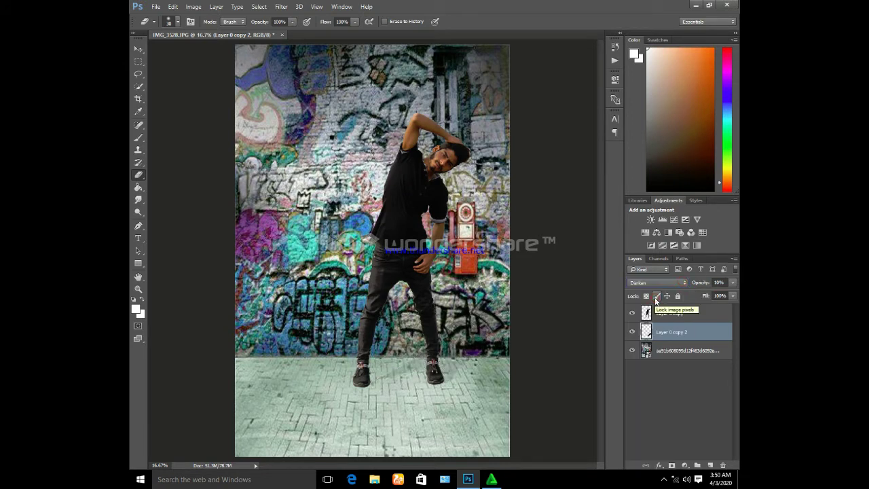
{"action": "key", "text": "Down"}
{"action": "key", "text": "Down"}
{"action": "key", "text": "Down"}
{"action": "key", "text": "Down"}
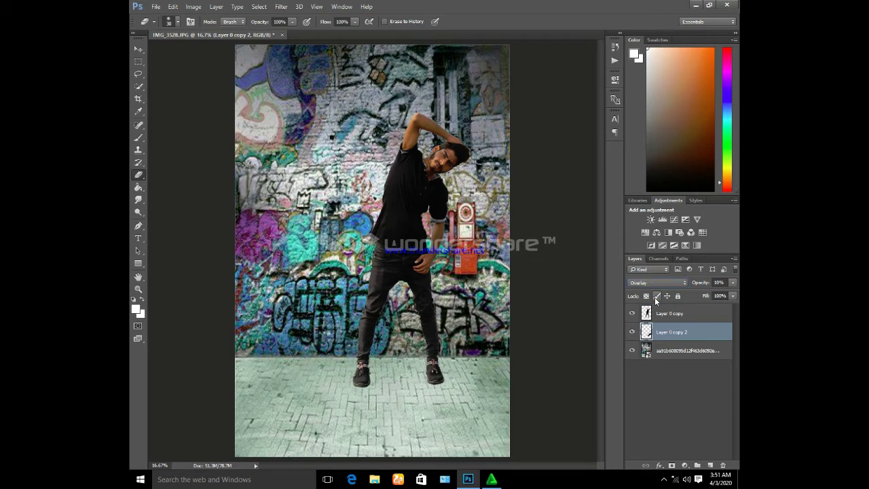
{"action": "key", "text": "Down"}
{"action": "key", "text": "Down"}
{"action": "key", "text": "Down"}
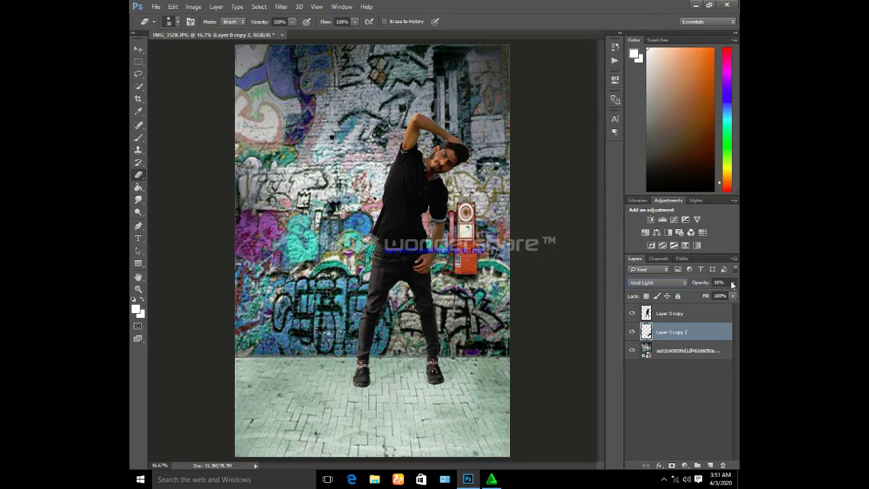
{"action": "left_click_drag", "start_coordinate": [694, 294], "coordinate": [701, 291]}
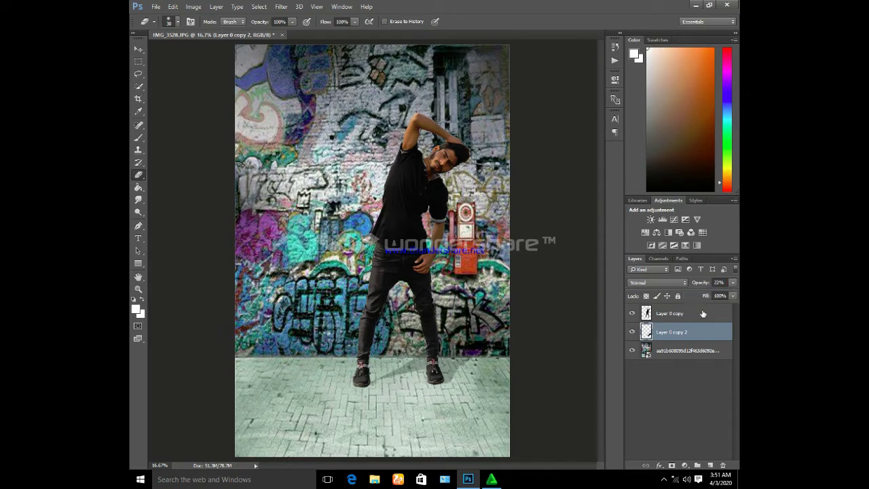
{"action": "left_click", "coordinate": [703, 314], "text": "shift"}
{"action": "key", "text": "ctrl+e"}
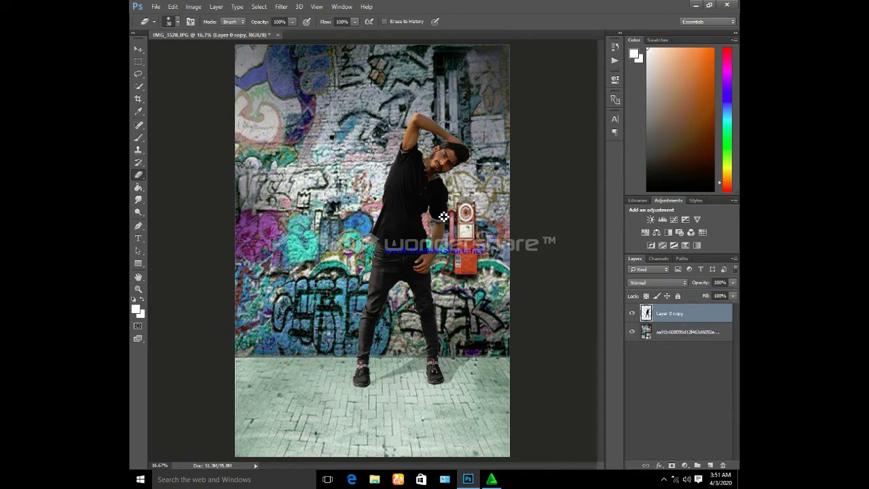
Step: Place the cartoon sticker graffiti image into the document and move its layer below the man
{"action": "left_click", "coordinate": [711, 7]}
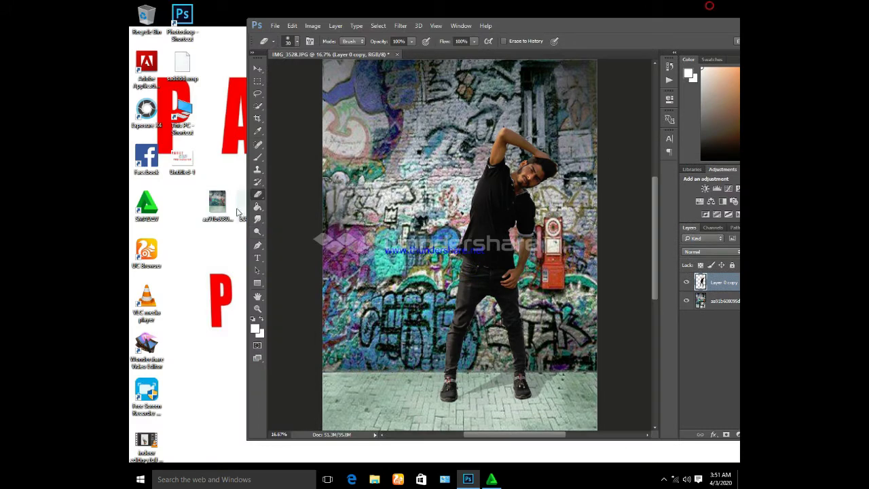
{"action": "left_click_drag", "start_coordinate": [397, 171], "coordinate": [638, 78]}
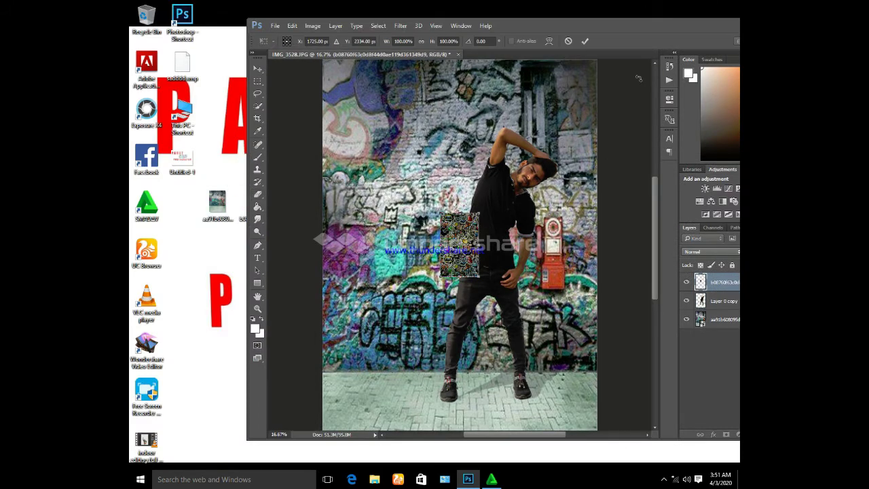
{"action": "double_click", "coordinate": [676, 25]}
{"action": "left_click", "coordinate": [466, 21]}
{"action": "key", "text": "e"}
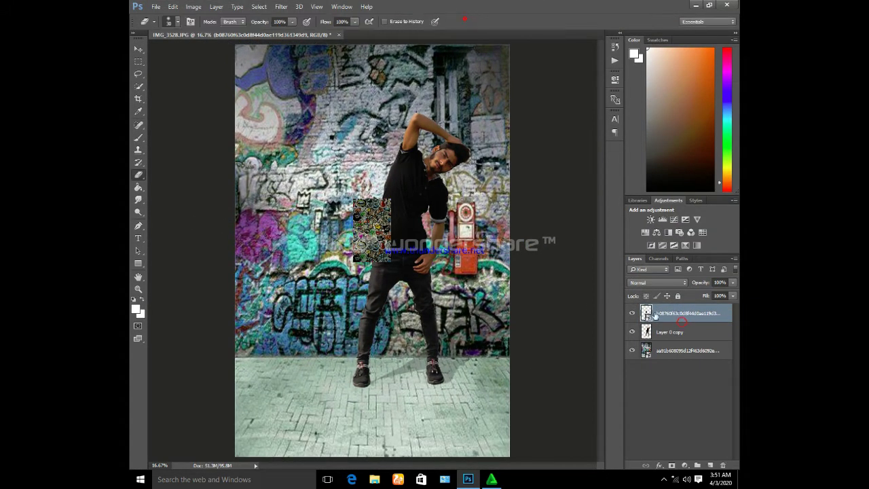
{"action": "left_click_drag", "start_coordinate": [683, 313], "coordinate": [659, 342]}
Step: Enlarge the sticker image to cover the wall and set its blend mode to Lighten
{"action": "key", "text": "ctrl+t"}
{"action": "left_click_drag", "start_coordinate": [368, 203], "coordinate": [252, 53]}
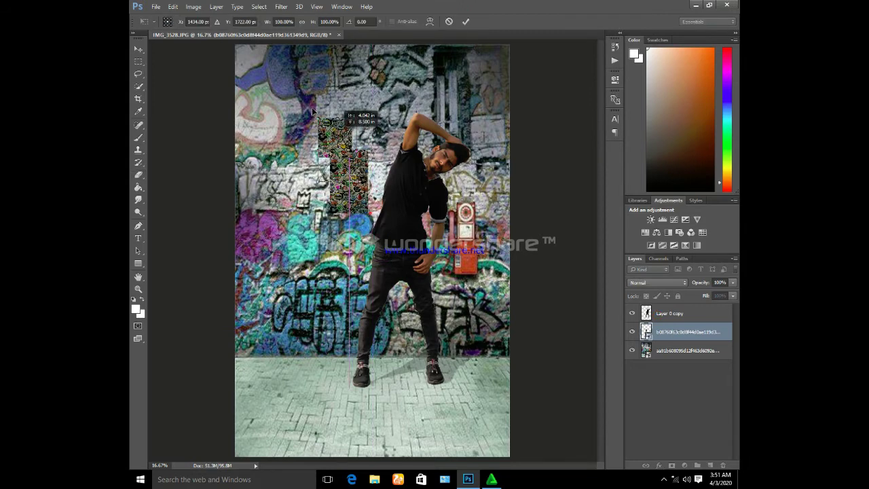
{"action": "mouse_move", "coordinate": [274, 108]}
{"action": "left_mouse_down"}
{"action": "mouse_move", "coordinate": [561, 368]}
{"action": "mouse_move", "coordinate": [555, 358]}
{"action": "left_mouse_up"}
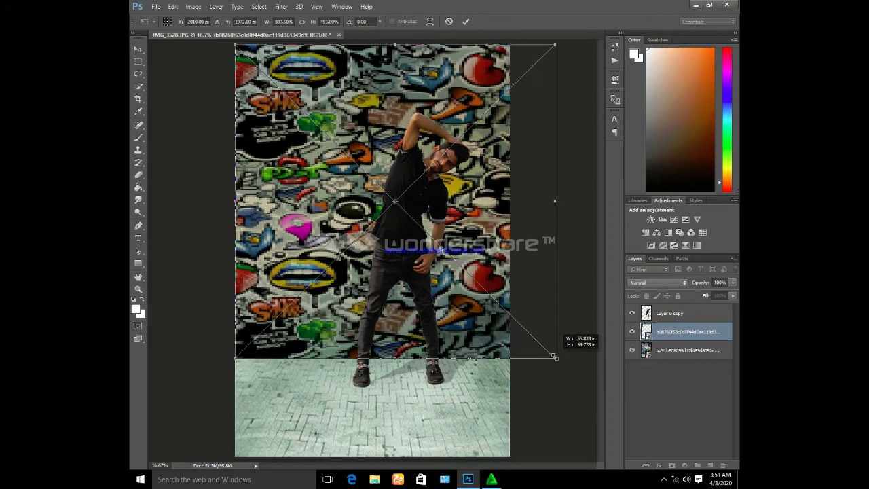
{"action": "left_click", "coordinate": [471, 20]}
{"action": "key", "text": "e"}
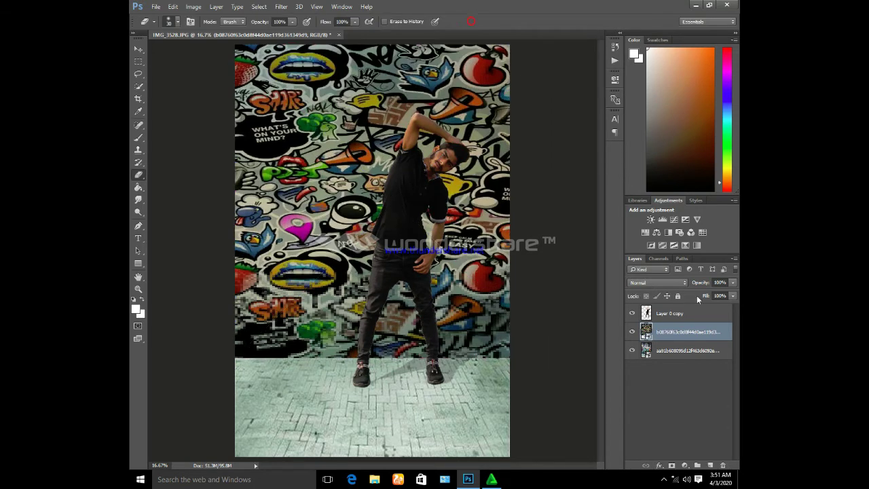
{"action": "left_click", "coordinate": [657, 283]}
{"action": "left_click", "coordinate": [652, 307]}
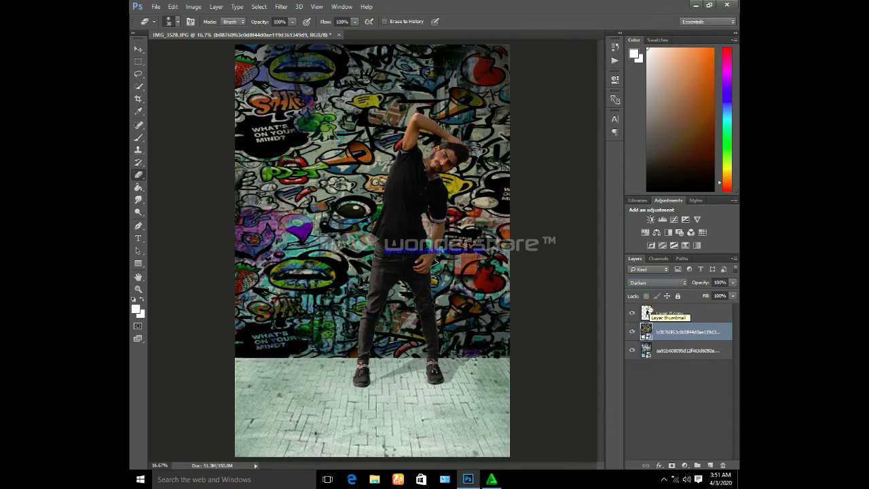
{"action": "key", "text": "Down"}
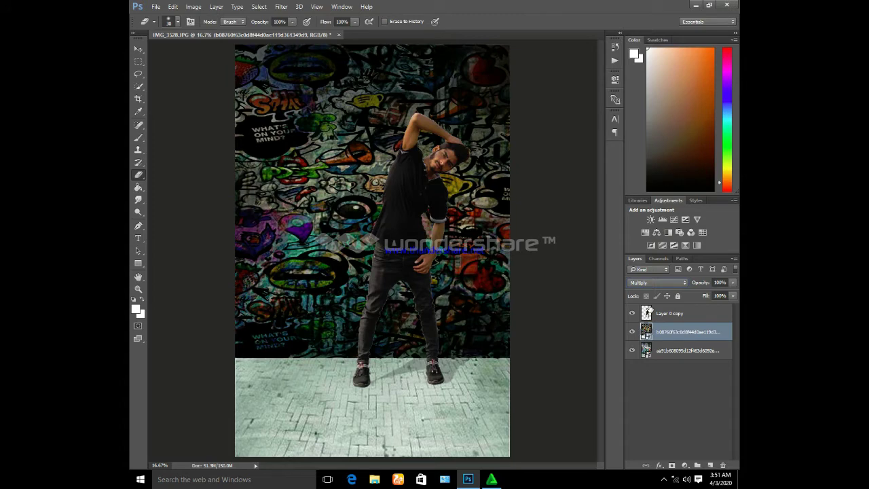
{"action": "key", "text": "Down"}
{"action": "key", "text": "Down"}
{"action": "key", "text": "Down"}
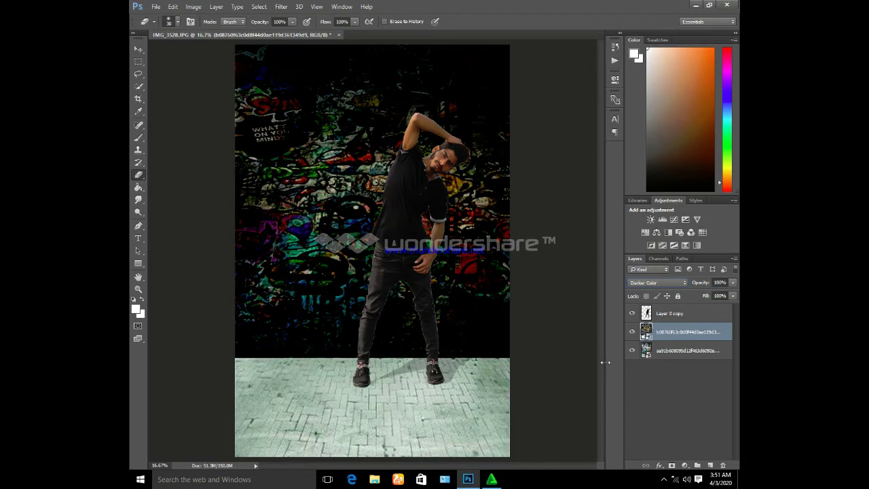
{"action": "key", "text": "Down"}
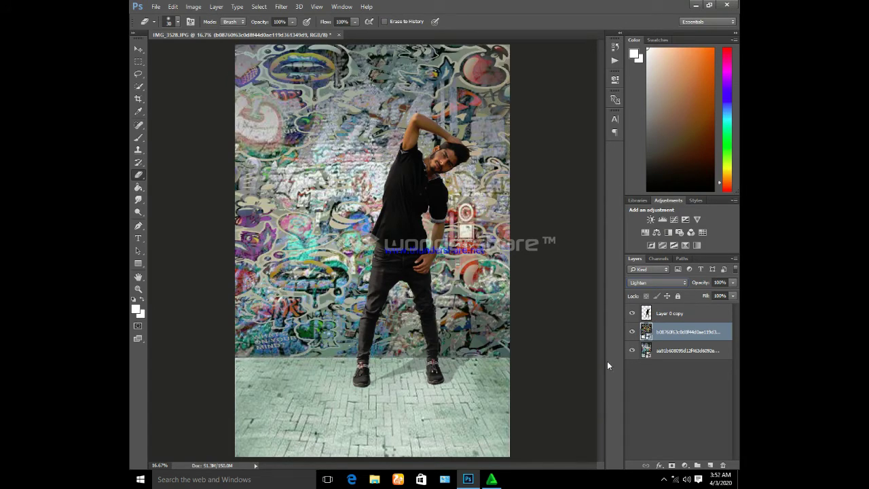
Step: Try merging with the man's layer, undo it, and open the Camera Raw Filter on the man
{"action": "left_click", "coordinate": [671, 315], "text": "shift"}
{"action": "key", "text": "ctrl+e"}
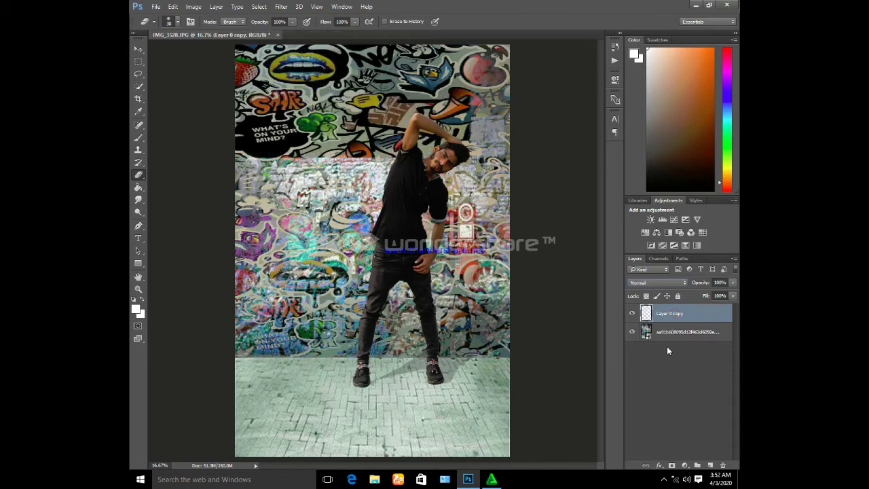
{"action": "key", "text": "ctrl+z"}
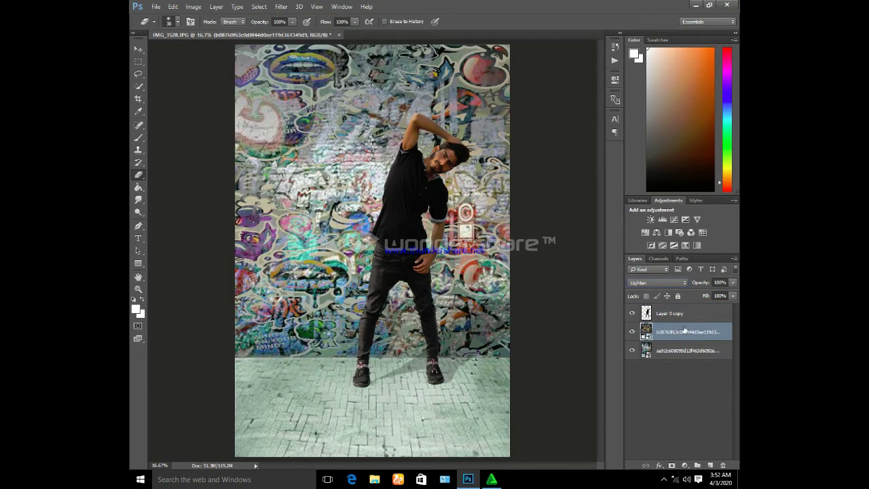
{"action": "left_click", "coordinate": [671, 313]}
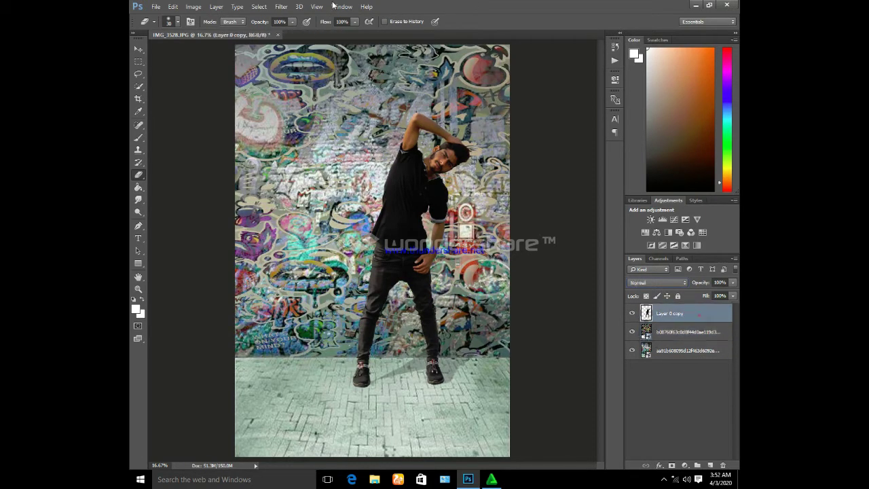
{"action": "left_click", "coordinate": [282, 6]}
{"action": "left_click", "coordinate": [299, 64]}
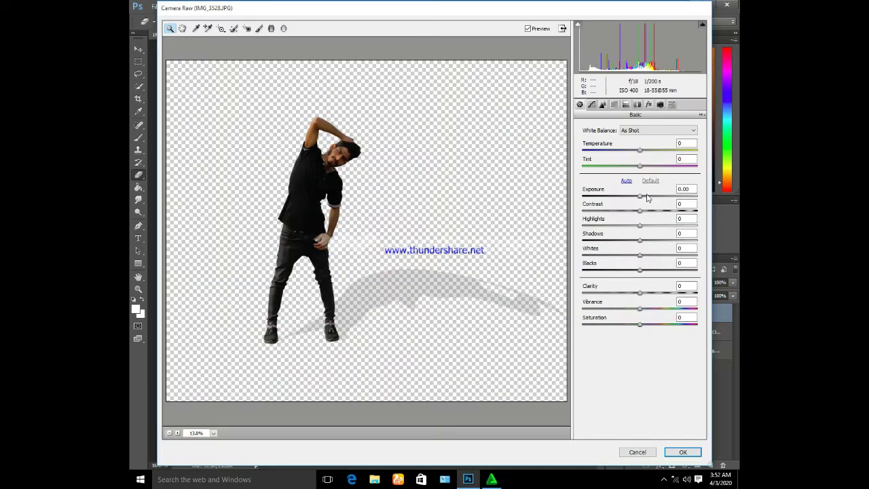
Step: Apply Exposure +1.15, Highlights -18, Shadows -3 and Clarity +21 to the man
{"action": "left_click_drag", "start_coordinate": [648, 197], "coordinate": [653, 196]}
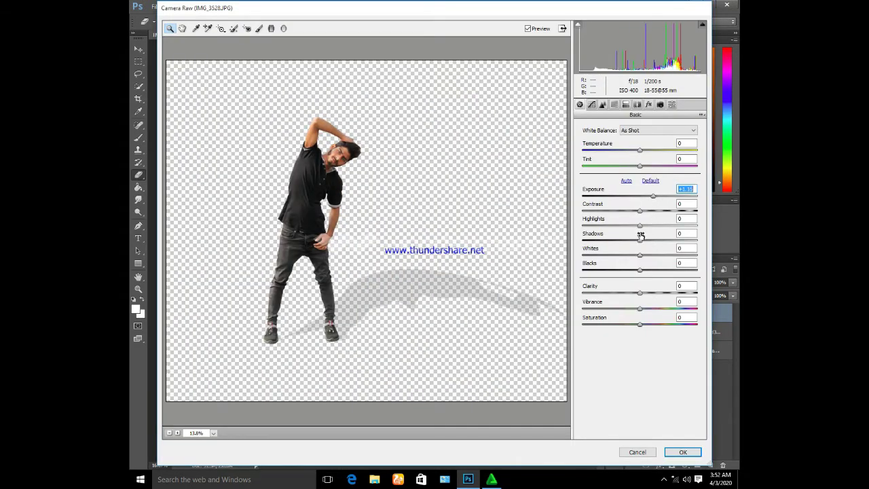
{"action": "mouse_move", "coordinate": [640, 225]}
{"action": "left_mouse_down"}
{"action": "mouse_move", "coordinate": [630, 226]}
{"action": "mouse_move", "coordinate": [655, 242]}
{"action": "mouse_move", "coordinate": [637, 242]}
{"action": "left_mouse_up"}
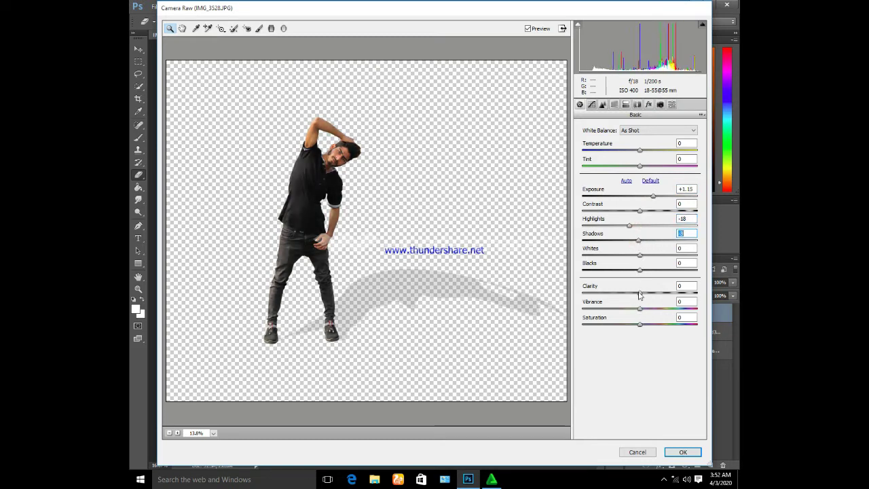
{"action": "left_click_drag", "start_coordinate": [639, 294], "coordinate": [652, 293]}
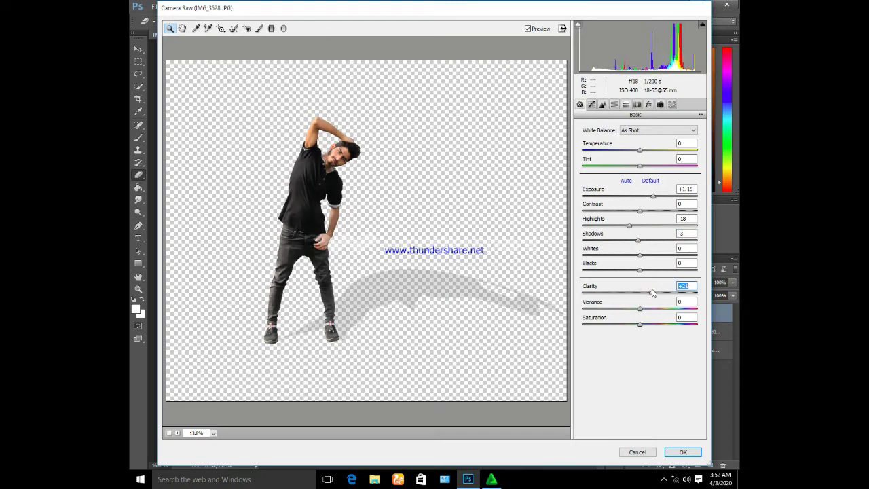
{"action": "left_click", "coordinate": [683, 453]}
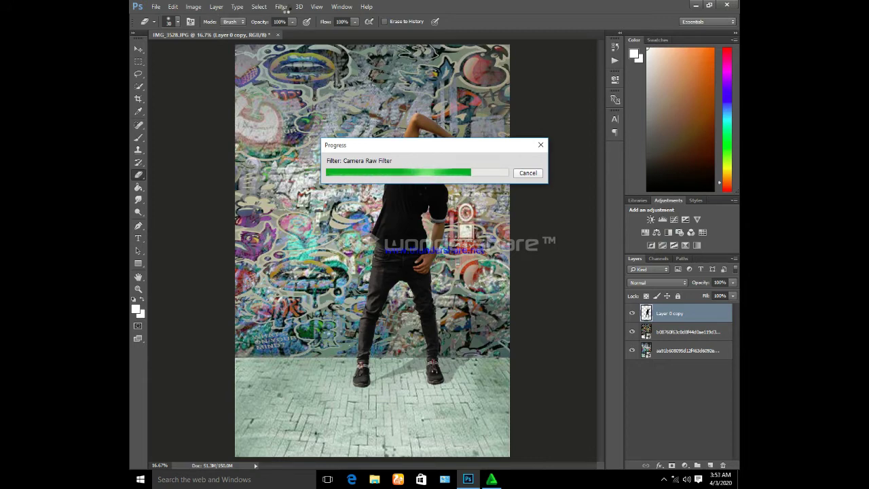
Step: Open Liquify on the man's layer and zoom the preview to 100%
{"action": "left_click", "coordinate": [282, 7]}
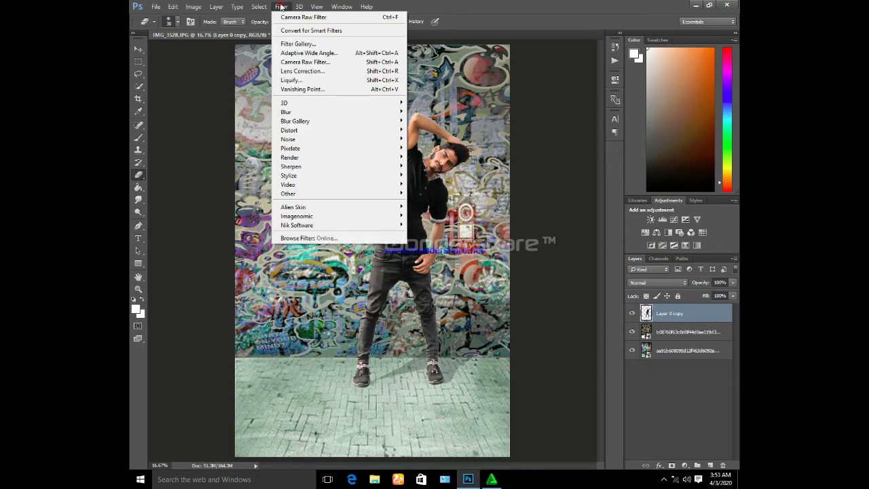
{"action": "left_click", "coordinate": [292, 80]}
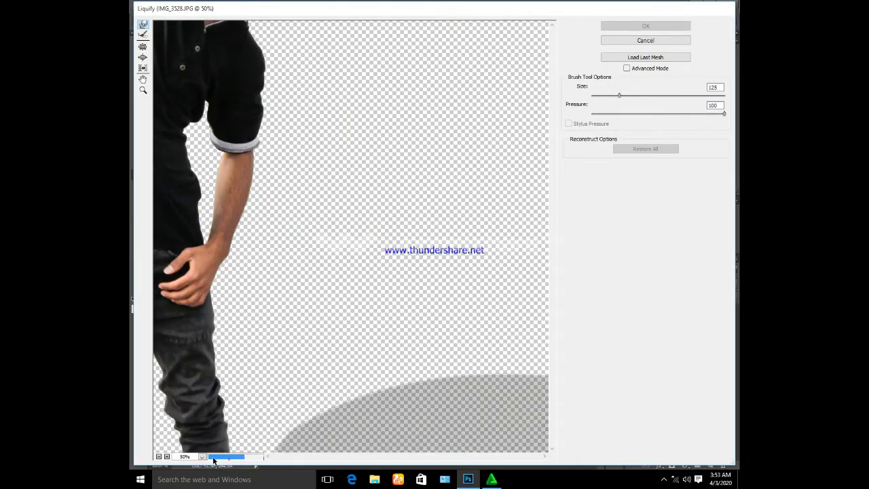
{"action": "left_click", "coordinate": [381, 456]}
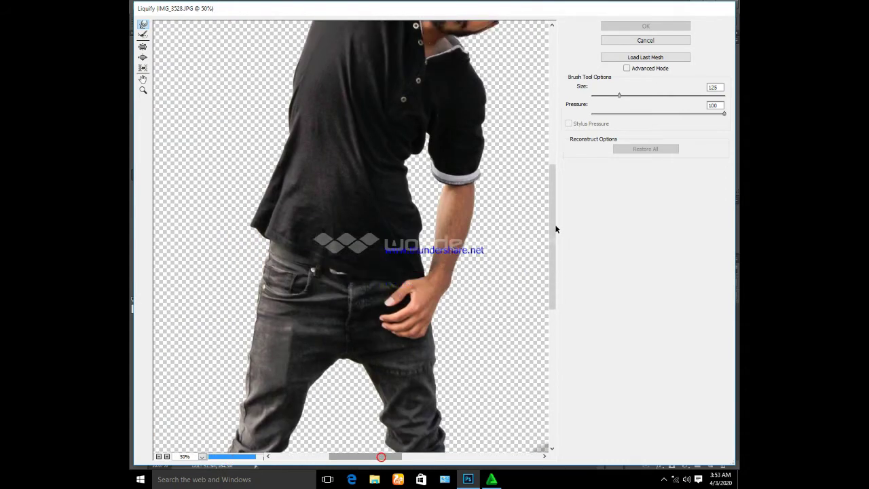
{"action": "left_click_drag", "start_coordinate": [554, 249], "coordinate": [554, 153]}
{"action": "left_click_drag", "start_coordinate": [365, 456], "coordinate": [404, 456]}
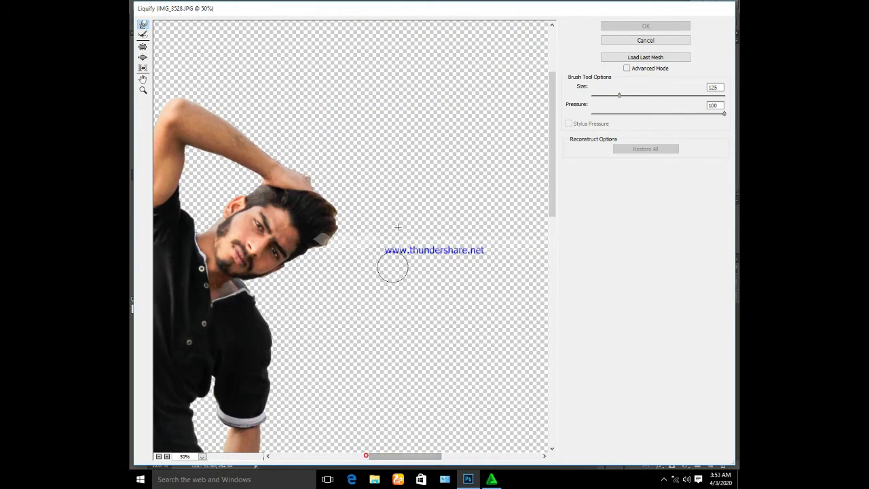
{"action": "scroll", "coordinate": [534, 174], "scroll_direction": "up", "scroll_amount": 2}
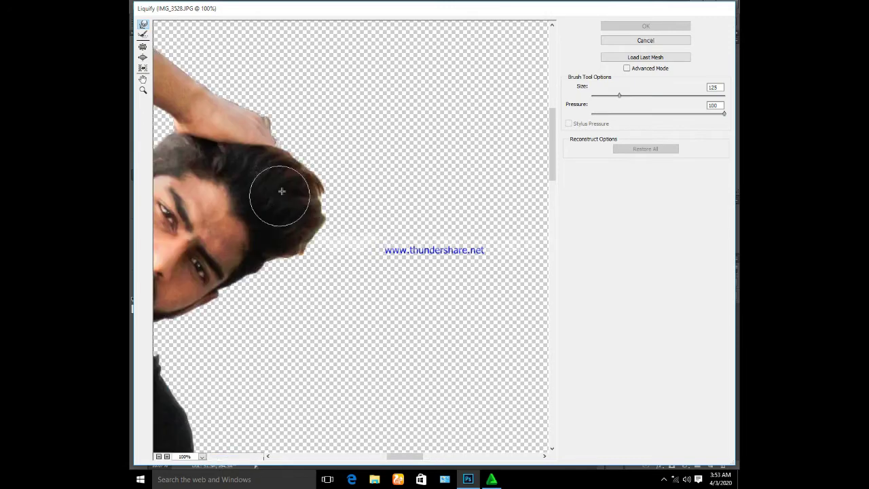
Step: Push the man's hair outward on the right with Forward Warp brushes 175–400, and apply
{"action": "key", "text": "bracketright"}
{"action": "key", "text": "bracketright"}
{"action": "key", "text": "bracketright"}
{"action": "mouse_move", "coordinate": [287, 171]}
{"action": "left_mouse_down"}
{"action": "mouse_move", "coordinate": [288, 155]}
{"action": "mouse_move", "coordinate": [306, 194]}
{"action": "left_mouse_up"}
{"action": "key", "text": "bracketright"}
{"action": "key", "text": "bracketright"}
{"action": "key", "text": "bracketright"}
{"action": "left_click_drag", "start_coordinate": [297, 248], "coordinate": [326, 194]}
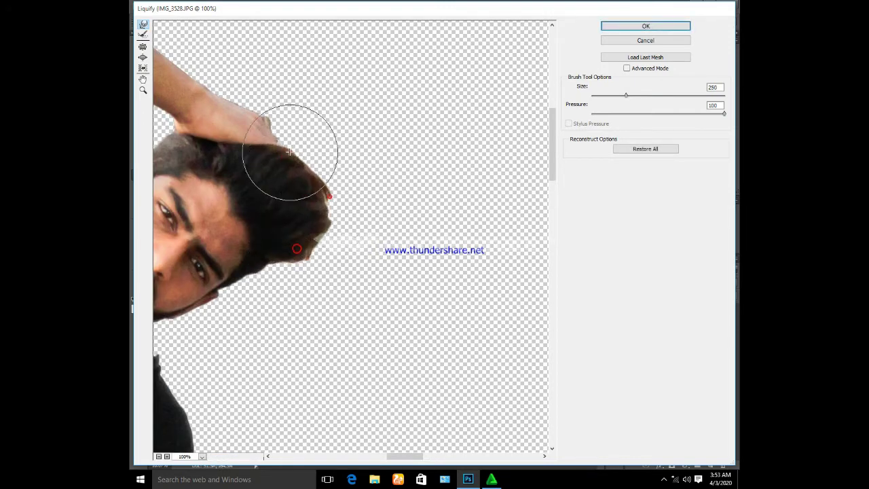
{"action": "mouse_move", "coordinate": [289, 151]}
{"action": "left_mouse_down"}
{"action": "mouse_move", "coordinate": [300, 253]}
{"action": "mouse_move", "coordinate": [330, 249]}
{"action": "mouse_move", "coordinate": [324, 194]}
{"action": "mouse_move", "coordinate": [301, 155]}
{"action": "mouse_move", "coordinate": [322, 211]}
{"action": "mouse_move", "coordinate": [324, 194]}
{"action": "mouse_move", "coordinate": [349, 229]}
{"action": "left_mouse_up"}
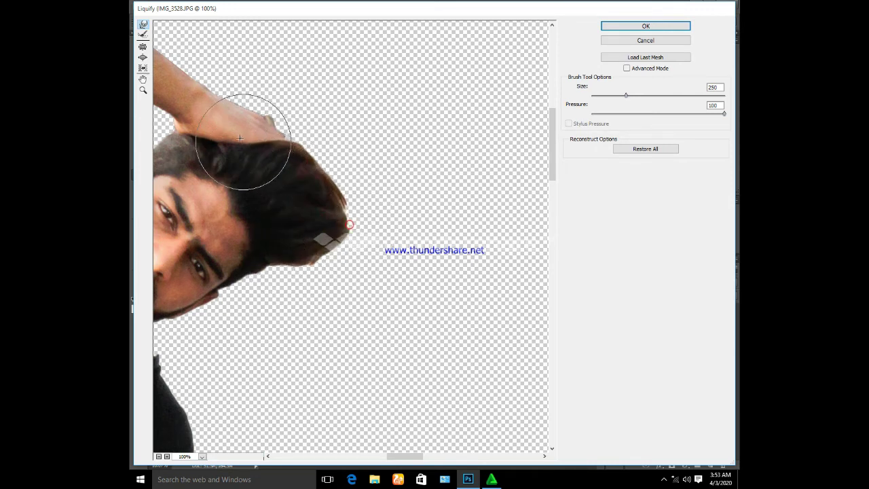
{"action": "key", "text": "bracketright"}
{"action": "key", "text": "bracketright"}
{"action": "key", "text": "bracketright"}
{"action": "key", "text": "bracketright"}
{"action": "key", "text": "bracketright"}
{"action": "key", "text": "bracketright"}
{"action": "key", "text": "bracketright"}
{"action": "key", "text": "bracketright"}
{"action": "key", "text": "bracketright"}
{"action": "key", "text": "bracketright"}
{"action": "key", "text": "bracketright"}
{"action": "key", "text": "bracketright"}
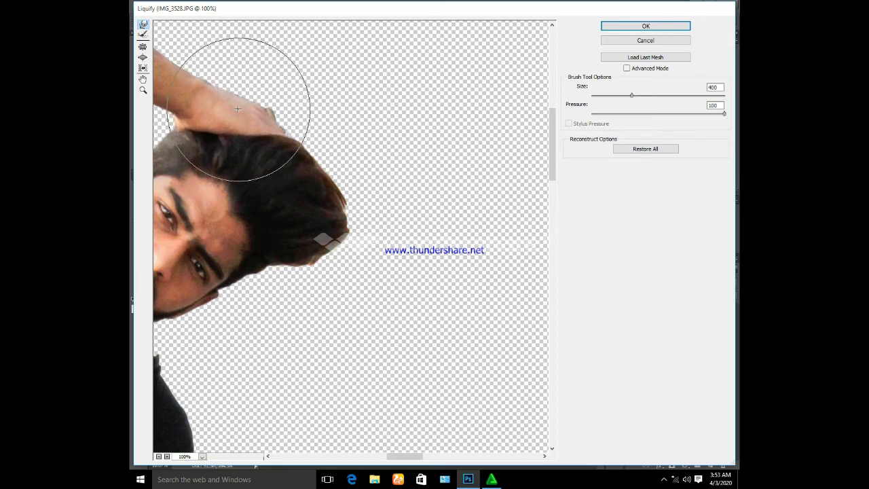
{"action": "key", "text": "bracketleft"}
{"action": "key", "text": "bracketleft"}
{"action": "key", "text": "bracketleft"}
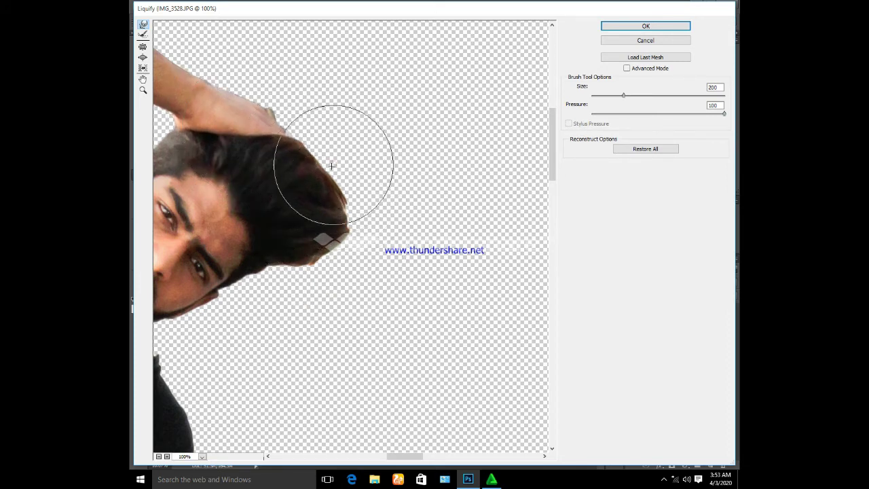
{"action": "key", "text": "bracketleft"}
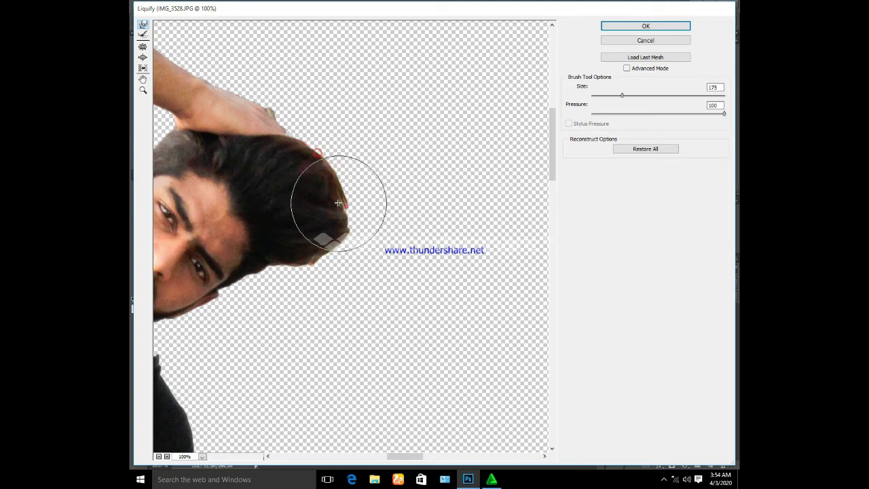
{"action": "left_click", "coordinate": [645, 27]}
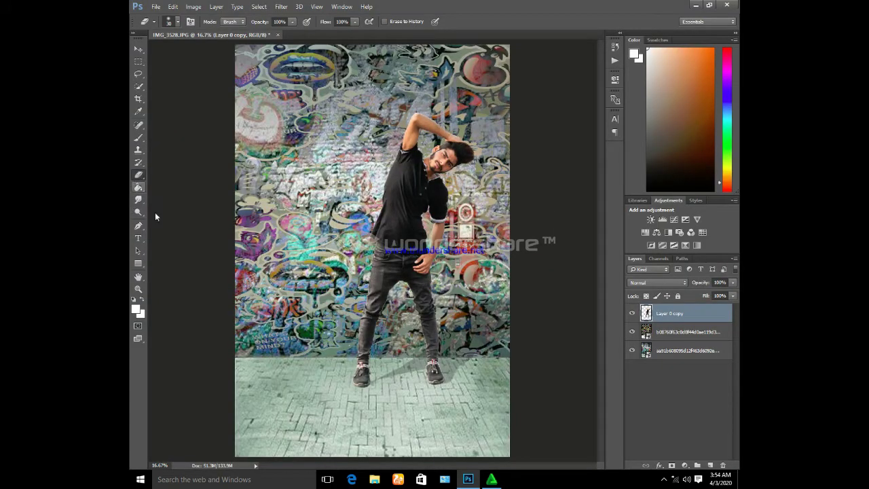
Step: Switch to the Smudge Tool at 67% strength and zoom in on the man's head
{"action": "left_click", "coordinate": [138, 199]}
{"action": "scroll", "coordinate": [423, 252], "scroll_direction": "up", "scroll_amount": 1}
{"action": "scroll", "coordinate": [423, 252], "scroll_direction": "up", "scroll_amount": 2}
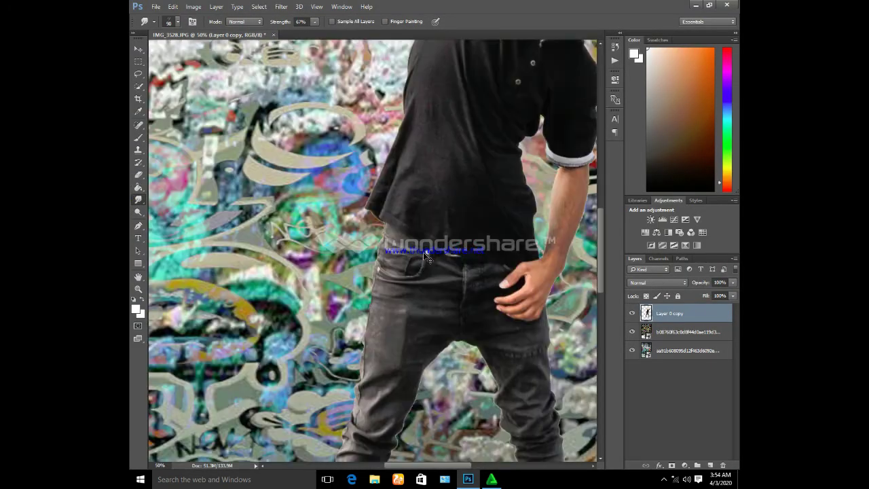
{"action": "scroll", "coordinate": [569, 242], "scroll_direction": "right", "scroll_amount": 5}
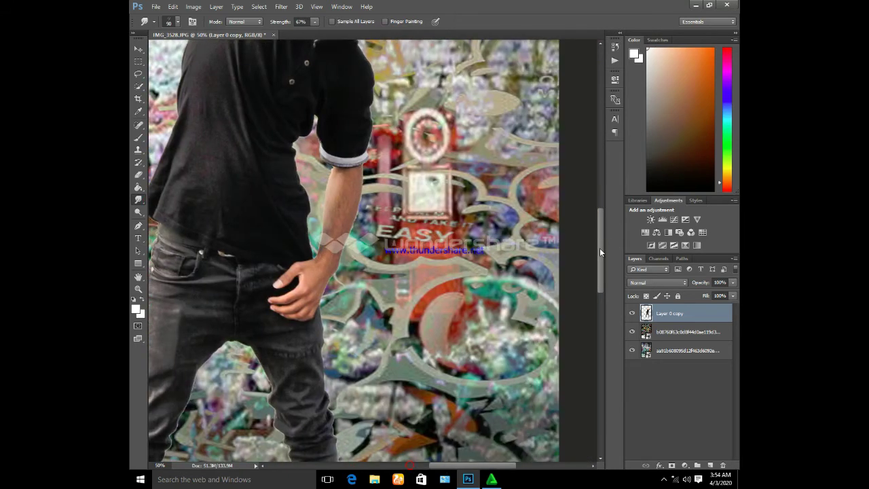
{"action": "left_click_drag", "start_coordinate": [599, 252], "coordinate": [597, 183]}
{"action": "key", "text": "ctrl+plus"}
{"action": "key", "text": "ctrl+plus"}
{"action": "key", "text": "ctrl+plus"}
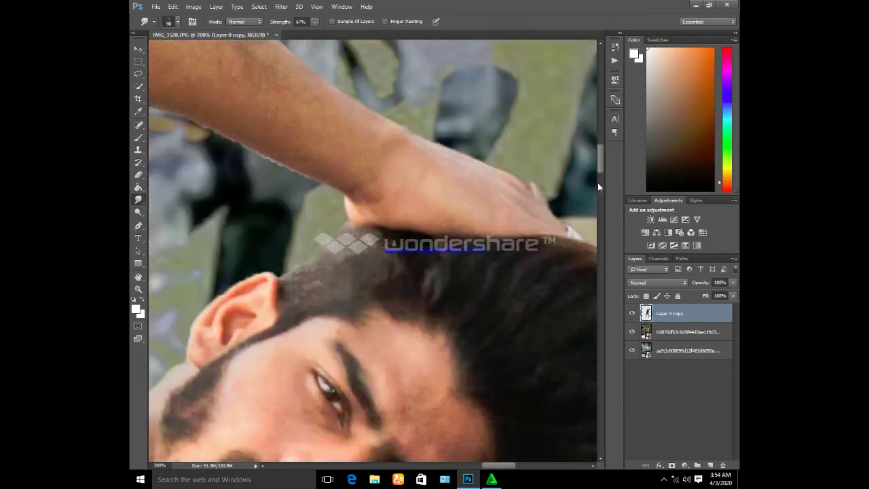
{"action": "scroll", "coordinate": [600, 173], "scroll_direction": "down", "scroll_amount": 3}
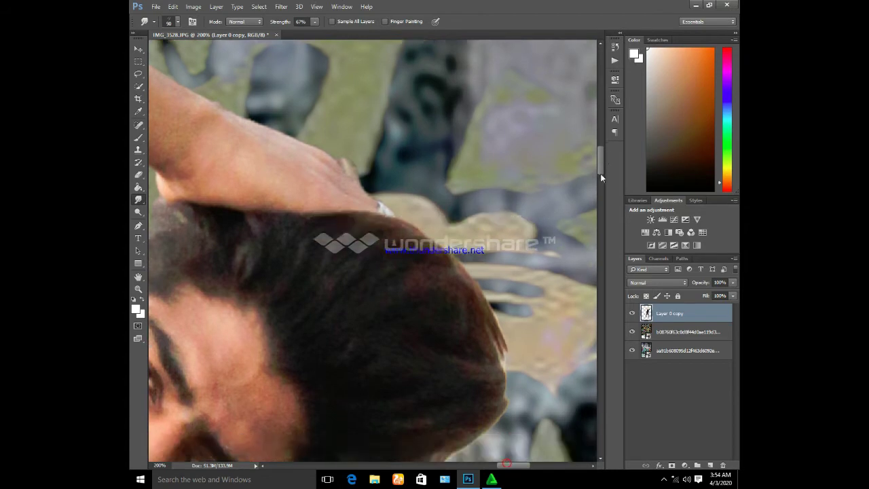
{"action": "scroll", "coordinate": [600, 175], "scroll_direction": "down", "scroll_amount": 3}
{"action": "scroll", "coordinate": [600, 174], "scroll_direction": "up", "scroll_amount": 1}
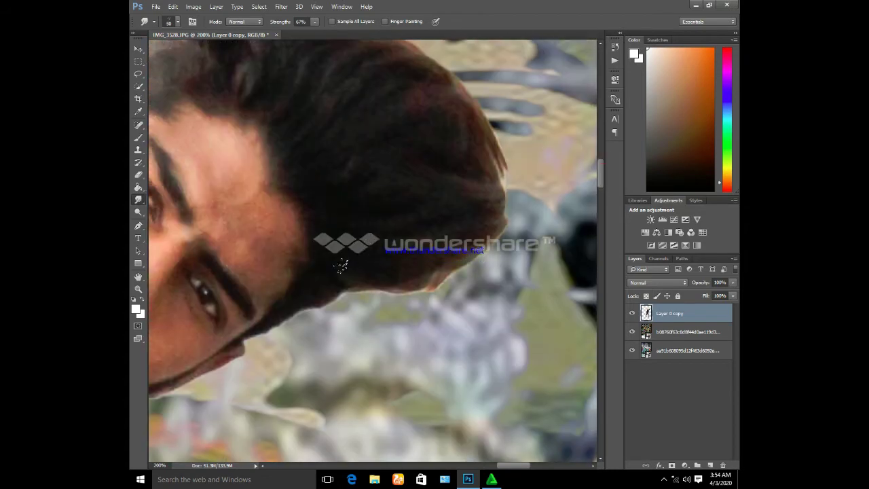
Step: Smudge the lower and top edges of the hair into the graffiti wall
{"action": "mouse_move", "coordinate": [351, 280]}
{"action": "left_mouse_down"}
{"action": "mouse_move", "coordinate": [428, 288]}
{"action": "mouse_move", "coordinate": [447, 261]}
{"action": "left_mouse_up"}
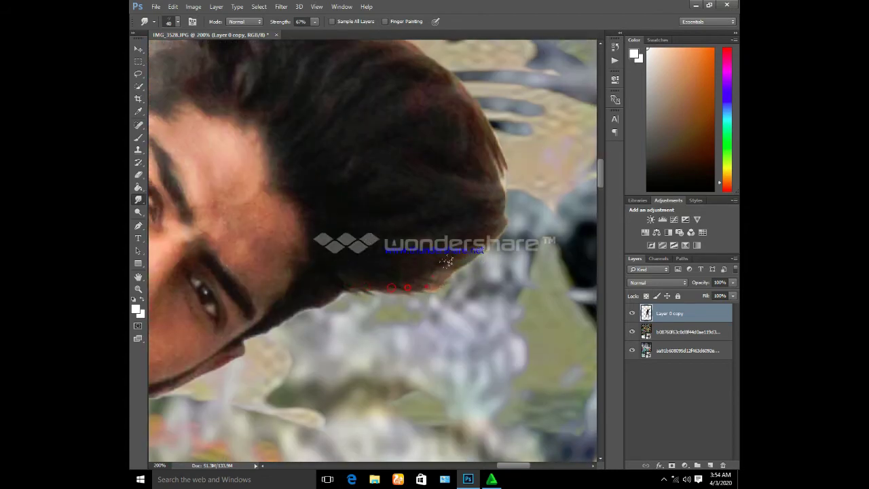
{"action": "scroll", "coordinate": [447, 170], "scroll_direction": "up", "scroll_amount": 3}
{"action": "scroll", "coordinate": [447, 166], "scroll_direction": "up", "scroll_amount": 1}
{"action": "mouse_move", "coordinate": [390, 126]}
{"action": "left_mouse_down"}
{"action": "mouse_move", "coordinate": [484, 197]}
{"action": "mouse_move", "coordinate": [506, 286]}
{"action": "mouse_move", "coordinate": [494, 309]}
{"action": "mouse_move", "coordinate": [448, 346]}
{"action": "mouse_move", "coordinate": [393, 371]}
{"action": "mouse_move", "coordinate": [372, 370]}
{"action": "mouse_move", "coordinate": [378, 350]}
{"action": "mouse_move", "coordinate": [370, 372]}
{"action": "mouse_move", "coordinate": [340, 384]}
{"action": "mouse_move", "coordinate": [330, 377]}
{"action": "mouse_move", "coordinate": [399, 378]}
{"action": "left_mouse_up"}
{"action": "left_click", "coordinate": [375, 340]}
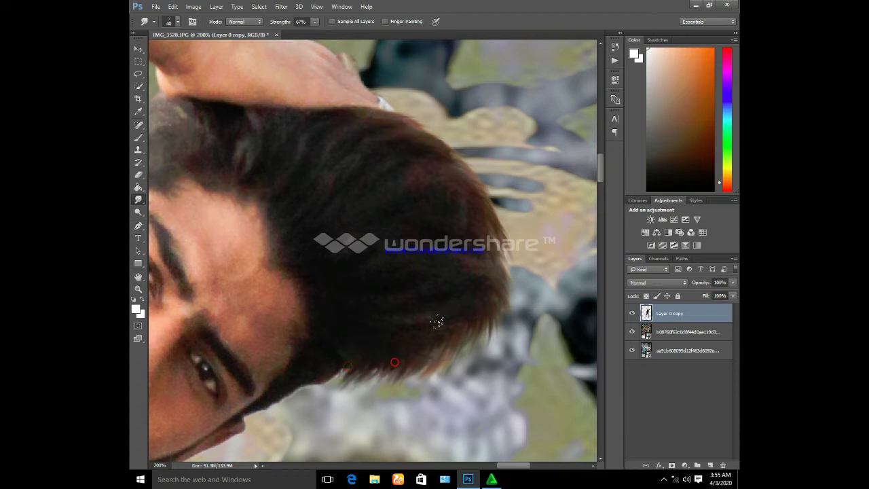
Step: Dab wispy strands across the hair, reshape its right edge, then zoom out
{"action": "left_click", "coordinate": [387, 197]}
{"action": "left_click", "coordinate": [421, 152]}
{"action": "left_click", "coordinate": [450, 168]}
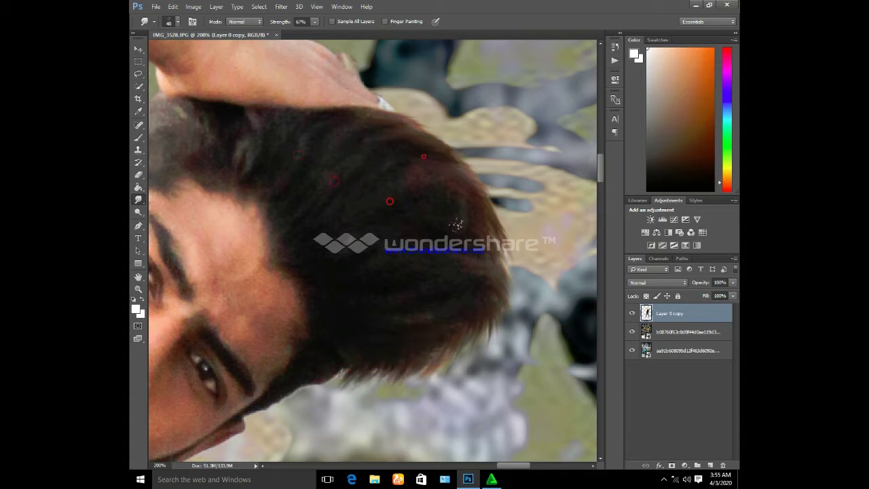
{"action": "mouse_move", "coordinate": [461, 233]}
{"action": "left_mouse_down"}
{"action": "mouse_move", "coordinate": [503, 265]}
{"action": "mouse_move", "coordinate": [485, 261]}
{"action": "mouse_move", "coordinate": [462, 233]}
{"action": "left_mouse_up"}
{"action": "mouse_move", "coordinate": [462, 287]}
{"action": "left_mouse_down"}
{"action": "mouse_move", "coordinate": [496, 329]}
{"action": "mouse_move", "coordinate": [476, 350]}
{"action": "left_mouse_up"}
{"action": "key", "text": "ctrl+minus"}
{"action": "key", "text": "ctrl+minus"}
Step: Grow the smudge brush to 90, then 100, blending the hair's upper-right edge into the wall
{"action": "key", "text": "ctrl+minus"}
{"action": "key", "text": "ctrl+minus"}
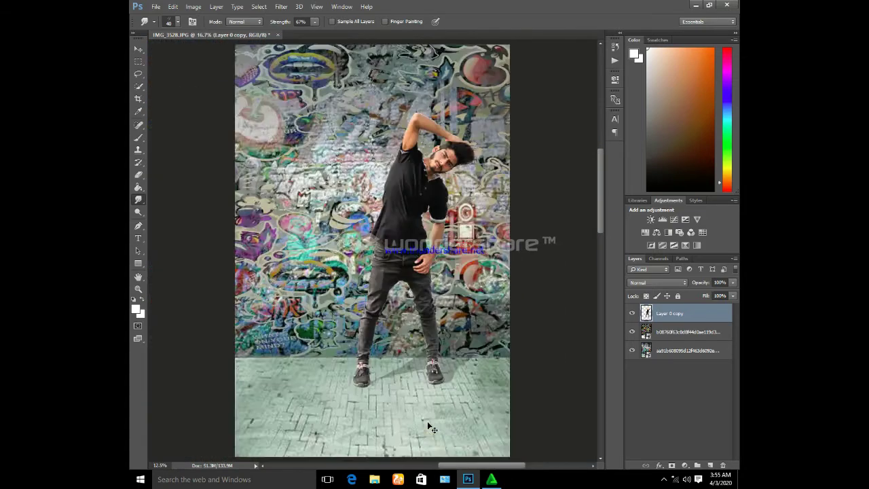
{"action": "key", "text": "ctrl+minus"}
{"action": "key", "text": "ctrl+plus"}
{"action": "key", "text": "ctrl+plus"}
{"action": "key", "text": "ctrl+plus"}
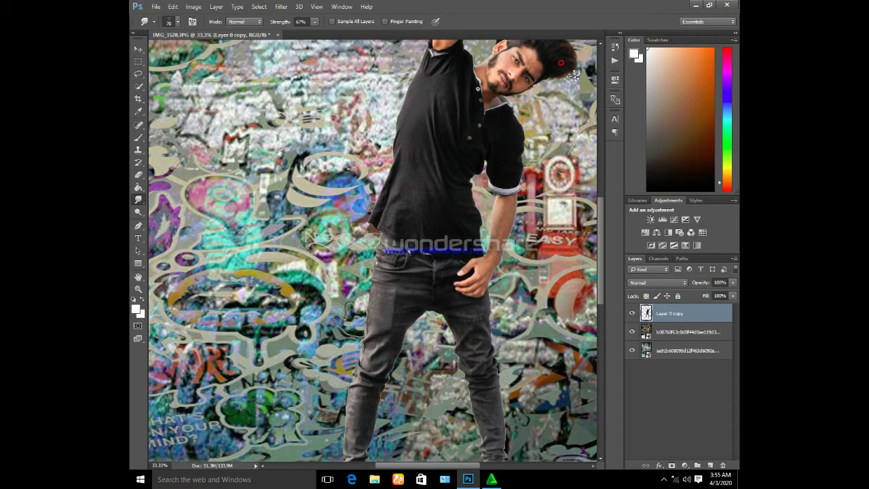
{"action": "mouse_move", "coordinate": [572, 74]}
{"action": "left_mouse_down"}
{"action": "mouse_move", "coordinate": [557, 89]}
{"action": "mouse_move", "coordinate": [563, 73]}
{"action": "left_mouse_up"}
{"action": "key", "text": "bracketright"}
{"action": "key", "text": "bracketright"}
{"action": "scroll", "coordinate": [600, 170], "scroll_direction": "up", "scroll_amount": 2}
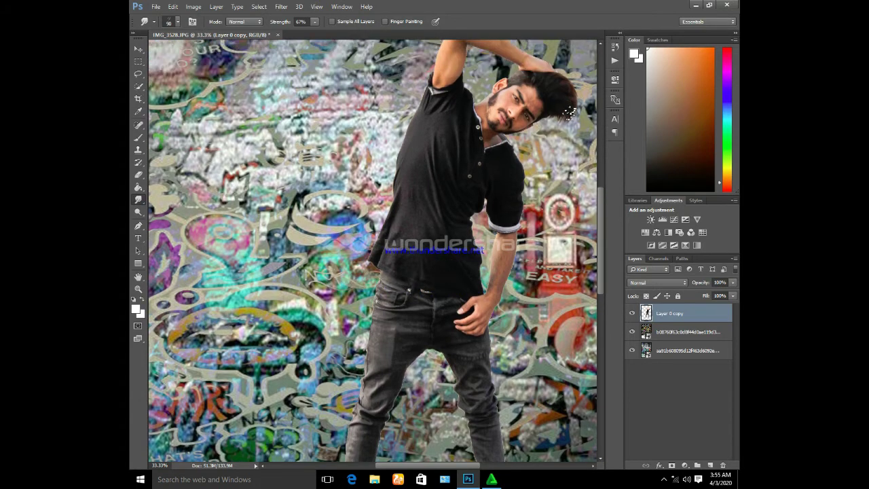
{"action": "left_click_drag", "start_coordinate": [559, 112], "coordinate": [560, 121]}
{"action": "key", "text": "bracketright"}
{"action": "left_click_drag", "start_coordinate": [571, 124], "coordinate": [559, 141]}
{"action": "scroll", "coordinate": [555, 193], "scroll_direction": "up", "scroll_amount": 1}
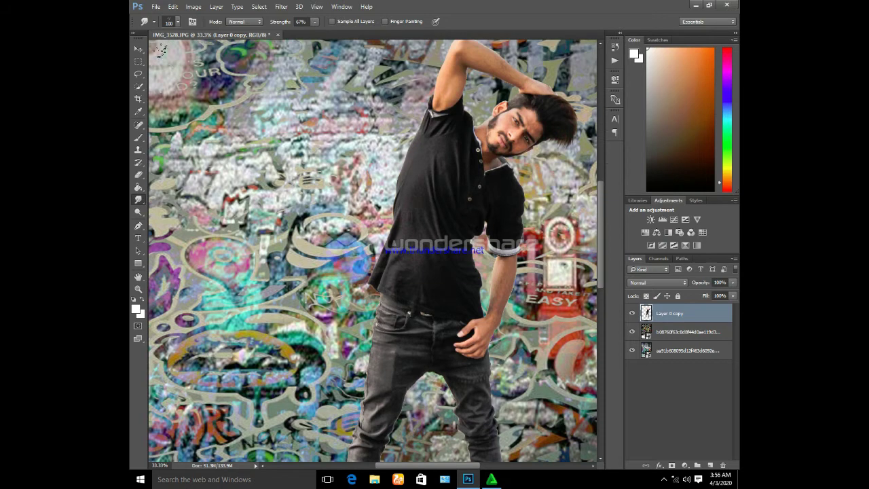
Step: Switch to the Mixer Brush with Wet at 11% and zoom in to 200% on the figure
{"action": "right_click", "coordinate": [138, 138]}
{"action": "left_click", "coordinate": [192, 161]}
{"action": "left_click", "coordinate": [350, 22]}
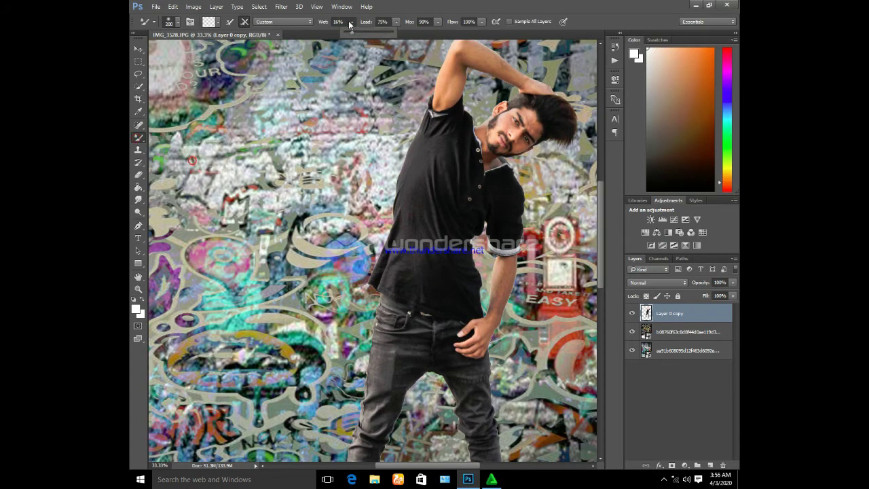
{"action": "left_click_drag", "start_coordinate": [351, 32], "coordinate": [348, 31]}
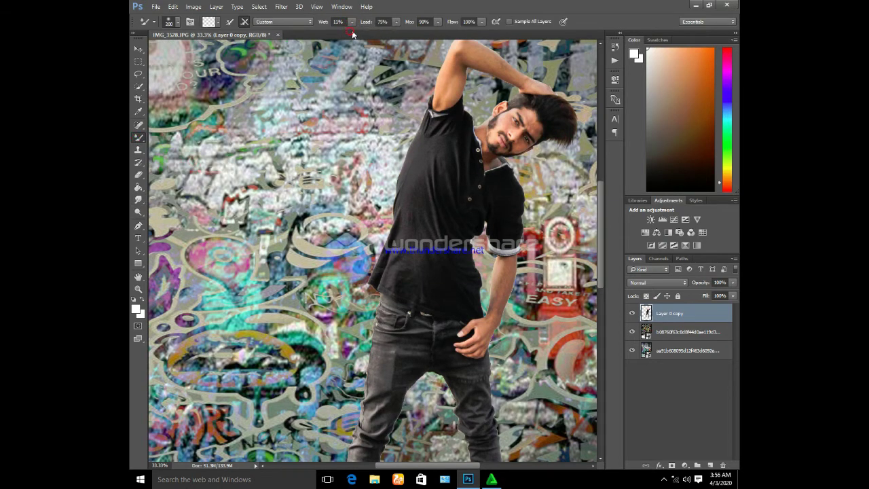
{"action": "key", "text": "ctrl+plus"}
{"action": "key", "text": "ctrl+plus"}
{"action": "key", "text": "ctrl+plus"}
{"action": "left_click_drag", "start_coordinate": [419, 467], "coordinate": [457, 468]}
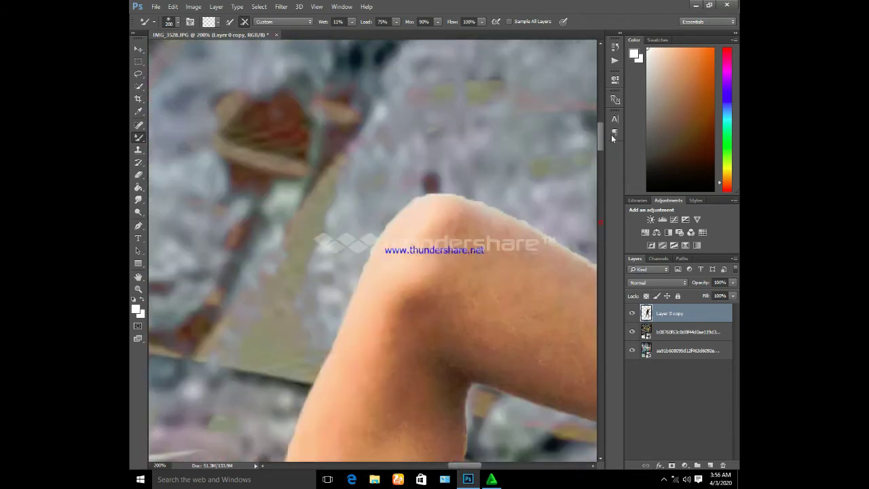
{"action": "left_click_drag", "start_coordinate": [601, 222], "coordinate": [602, 151]}
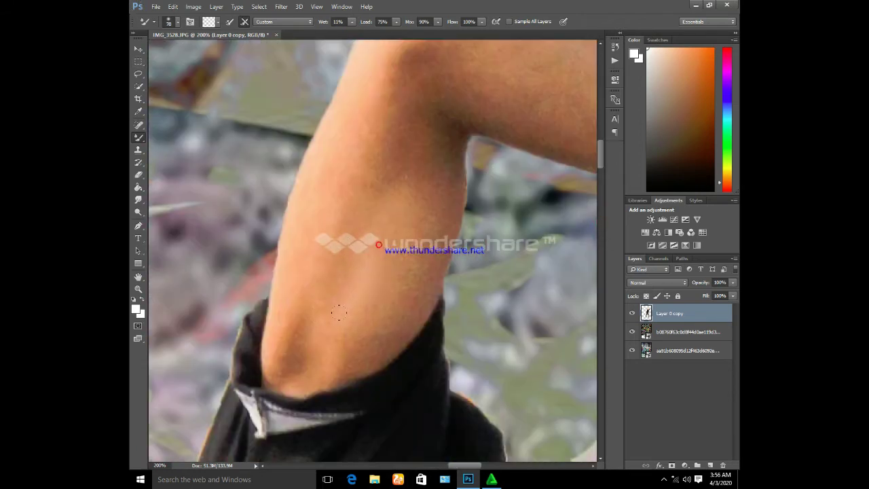
Step: Smooth the skin along the elbow crease and inner-elbow shadow of the raised arm
{"action": "left_click_drag", "start_coordinate": [282, 344], "coordinate": [314, 339]}
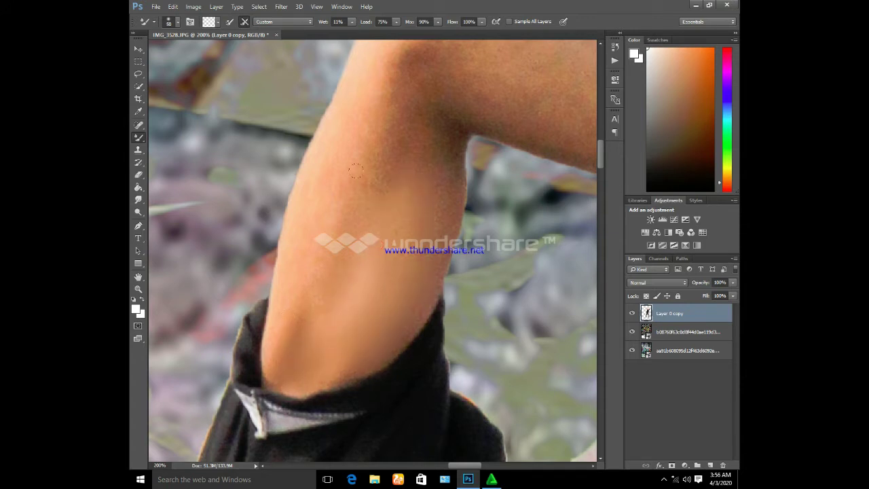
{"action": "scroll", "coordinate": [316, 240], "scroll_direction": "up", "scroll_amount": 2}
{"action": "scroll", "coordinate": [317, 240], "scroll_direction": "up", "scroll_amount": 1}
{"action": "scroll", "coordinate": [317, 241], "scroll_direction": "up", "scroll_amount": 1}
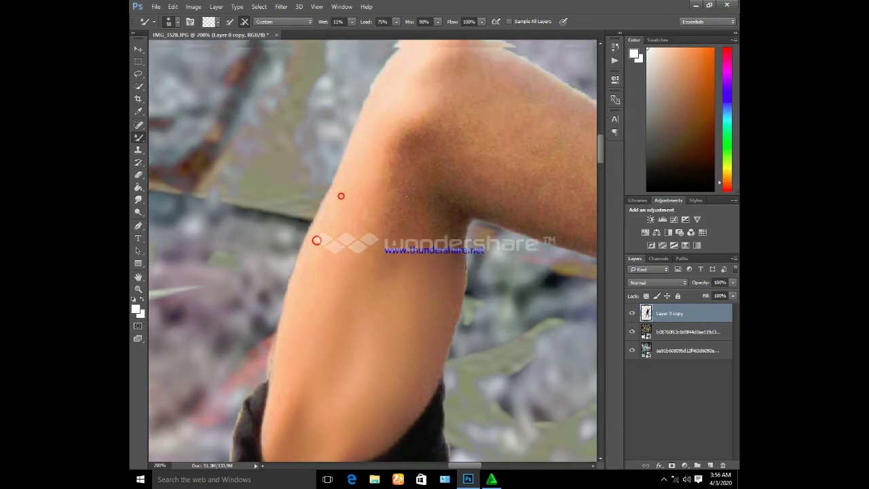
{"action": "scroll", "coordinate": [341, 197], "scroll_direction": "up", "scroll_amount": 1}
{"action": "scroll", "coordinate": [423, 187], "scroll_direction": "up", "scroll_amount": 2}
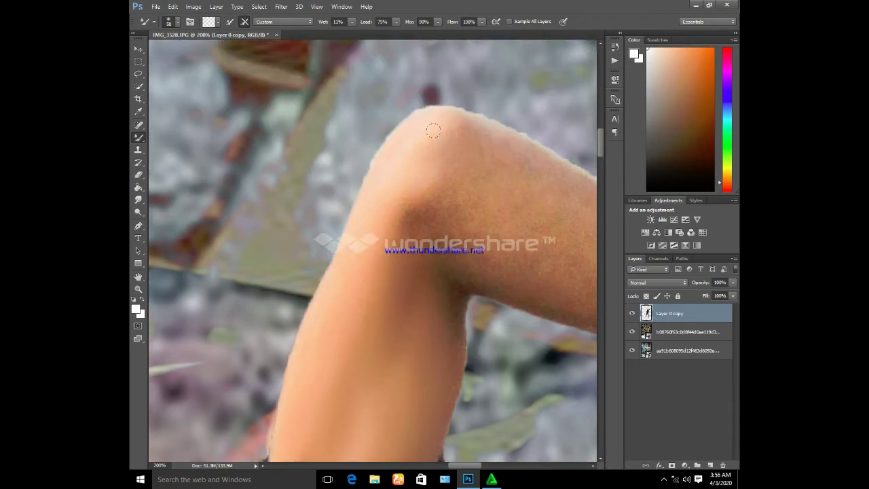
{"action": "left_click_drag", "start_coordinate": [386, 181], "coordinate": [456, 169]}
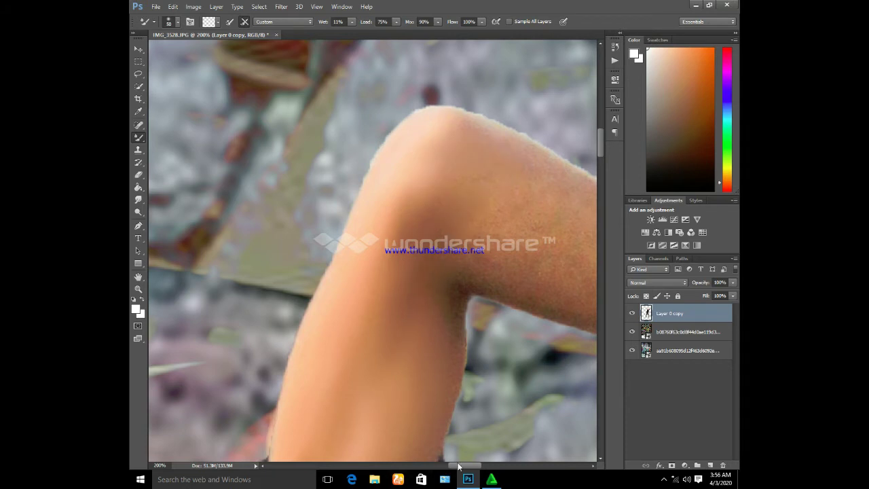
{"action": "scroll", "coordinate": [277, 161], "scroll_direction": "right", "scroll_amount": 5}
{"action": "left_click_drag", "start_coordinate": [294, 325], "coordinate": [363, 267]}
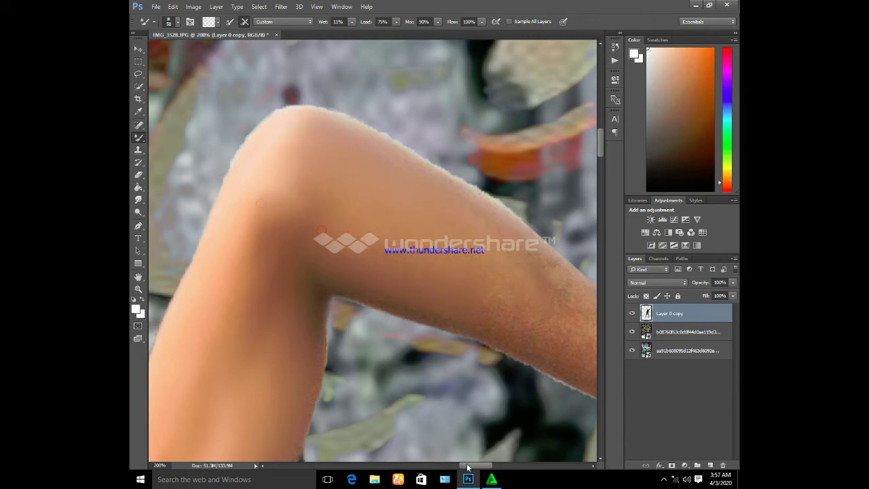
Step: Smooth the skin on the man's raised hand
{"action": "left_click_drag", "start_coordinate": [464, 465], "coordinate": [472, 465]}
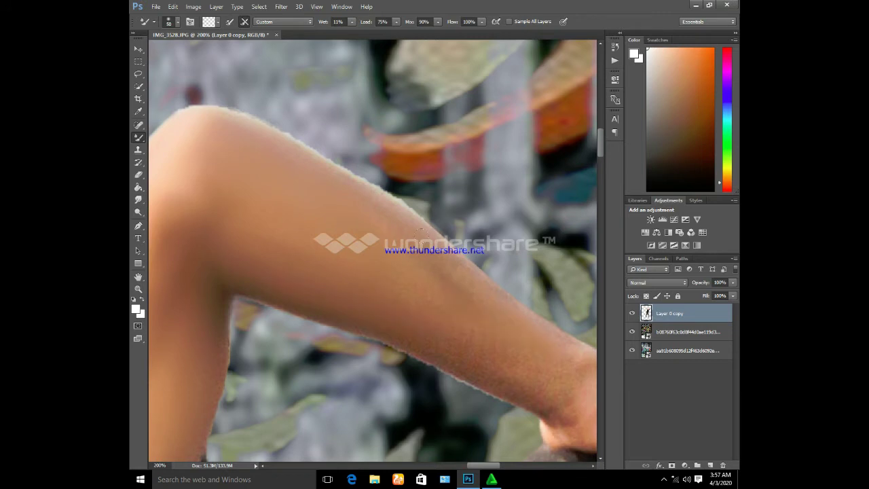
{"action": "scroll", "coordinate": [425, 259], "scroll_direction": "down", "scroll_amount": 2}
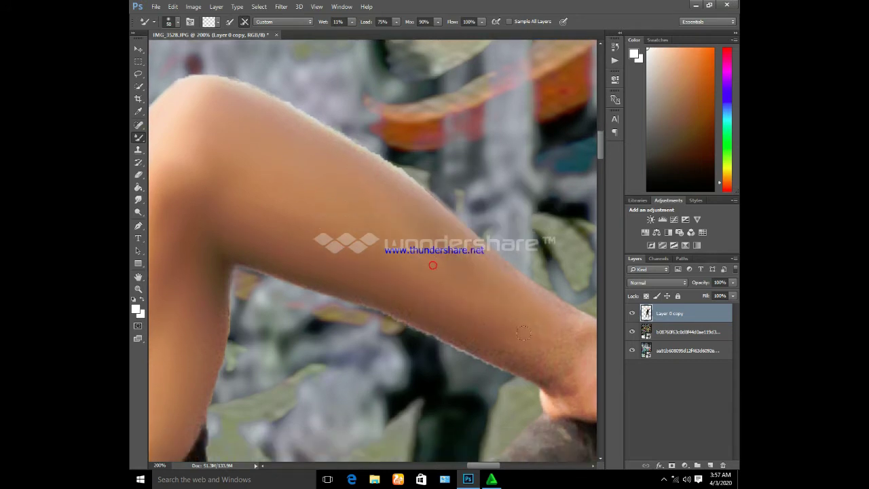
{"action": "left_click_drag", "start_coordinate": [484, 466], "coordinate": [488, 466]}
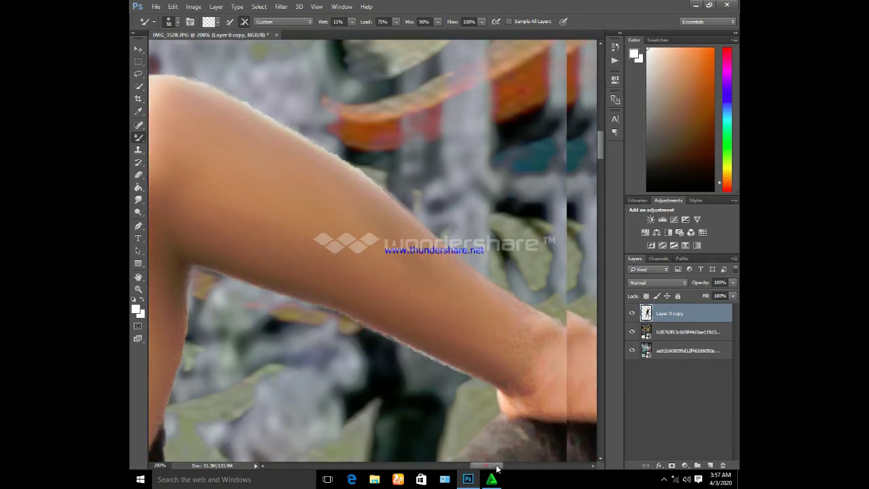
{"action": "scroll", "coordinate": [421, 348], "scroll_direction": "down", "scroll_amount": 1}
{"action": "scroll", "coordinate": [428, 320], "scroll_direction": "down", "scroll_amount": 4}
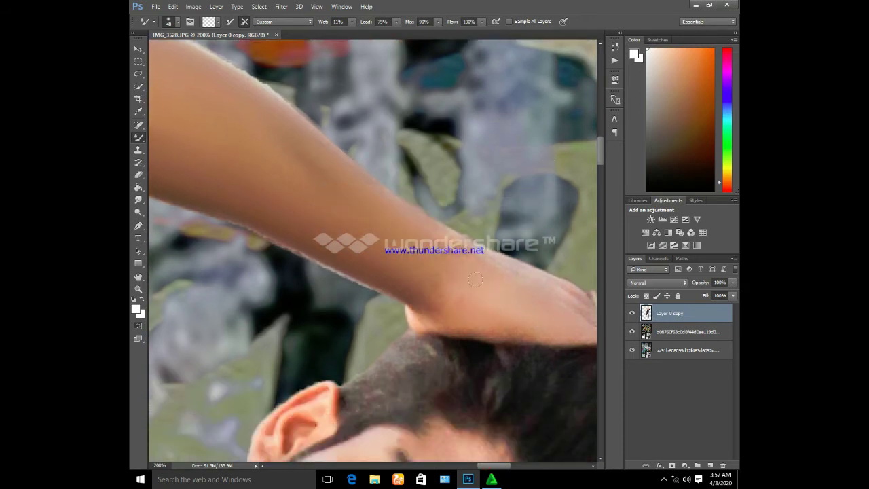
{"action": "left_click_drag", "start_coordinate": [495, 275], "coordinate": [372, 272]}
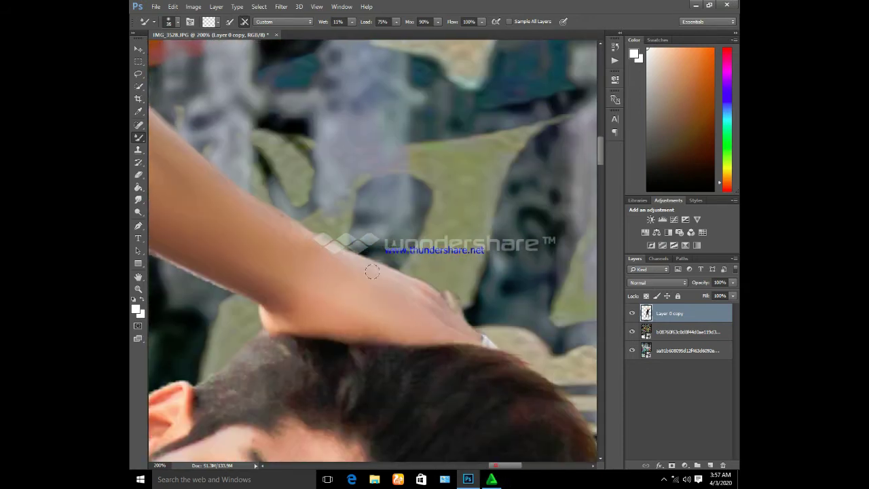
{"action": "left_click", "coordinate": [405, 321]}
{"action": "scroll", "coordinate": [378, 289], "scroll_direction": "down", "scroll_amount": 2}
{"action": "scroll", "coordinate": [381, 291], "scroll_direction": "down", "scroll_amount": 1}
{"action": "scroll", "coordinate": [387, 306], "scroll_direction": "down", "scroll_amount": 1}
Step: Zoom to 200% on the face, set the Mixer Brush to 46, and smooth face and forehead
{"action": "scroll", "coordinate": [397, 330], "scroll_direction": "down", "scroll_amount": 2}
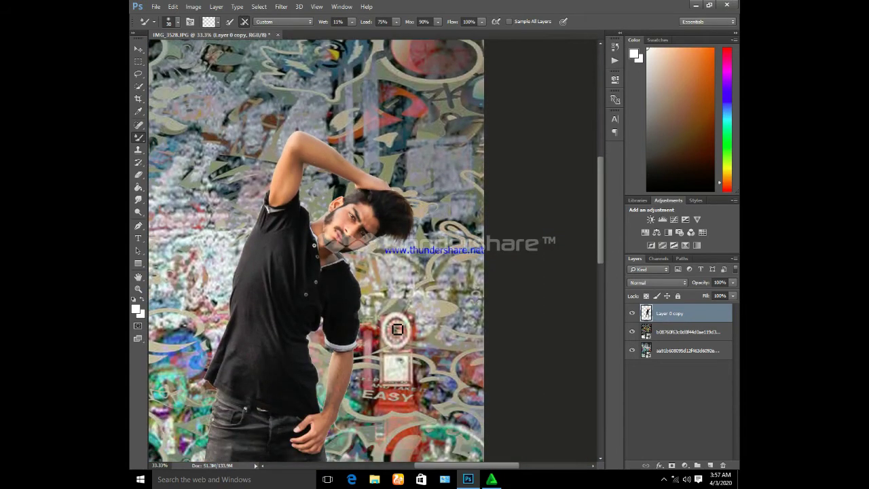
{"action": "scroll", "coordinate": [397, 330], "scroll_direction": "up", "scroll_amount": 1}
{"action": "scroll", "coordinate": [396, 329], "scroll_direction": "up", "scroll_amount": 2}
{"action": "key", "text": "ctrl+plus"}
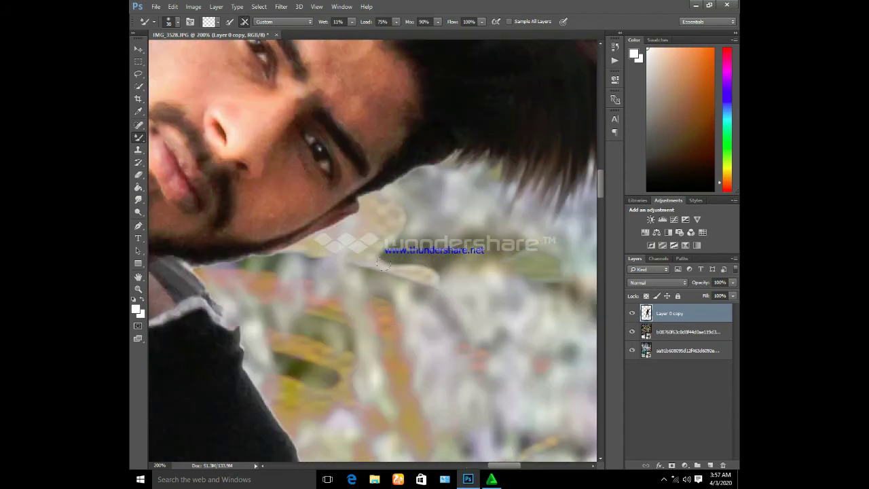
{"action": "scroll", "coordinate": [328, 201], "scroll_direction": "up", "scroll_amount": 3}
{"action": "scroll", "coordinate": [328, 201], "scroll_direction": "up", "scroll_amount": 3}
{"action": "key", "text": "bracketright"}
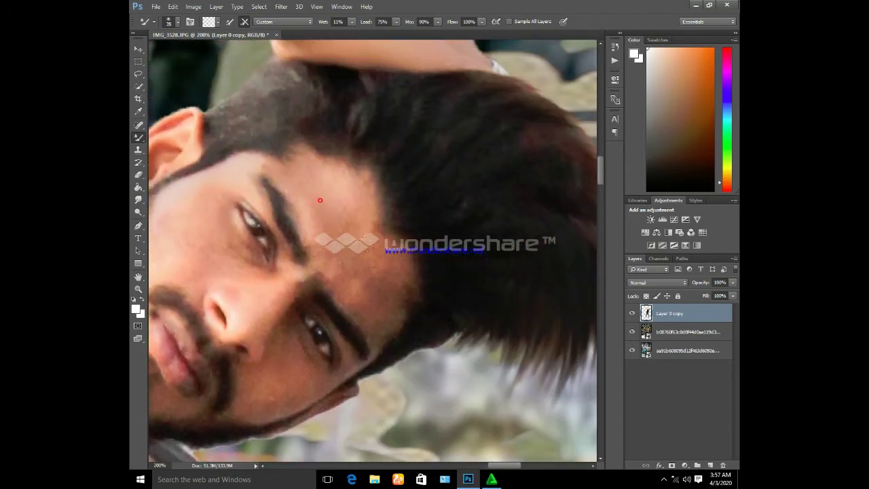
{"action": "left_click", "coordinate": [320, 200]}
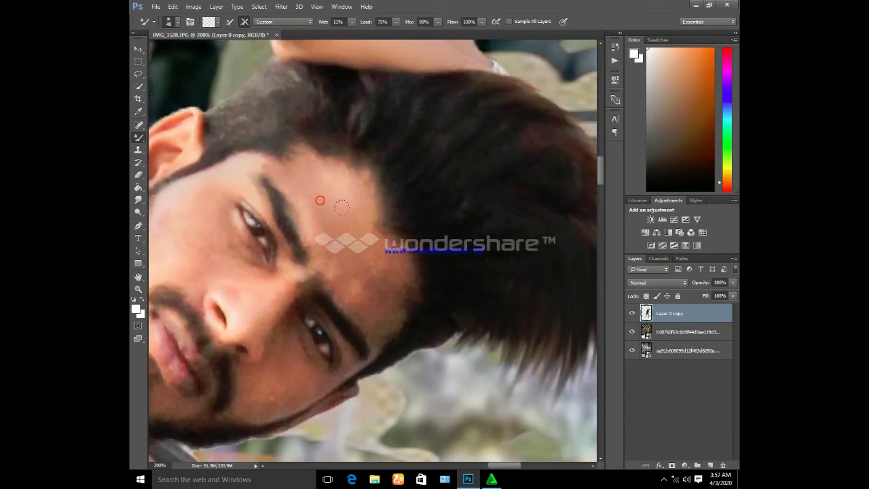
{"action": "left_click", "coordinate": [341, 268]}
Step: Dismiss the screen recorder popup, enlarge the brush slightly, and blend the cheek skin
{"action": "left_click", "coordinate": [663, 479]}
{"action": "left_click", "coordinate": [678, 443]}
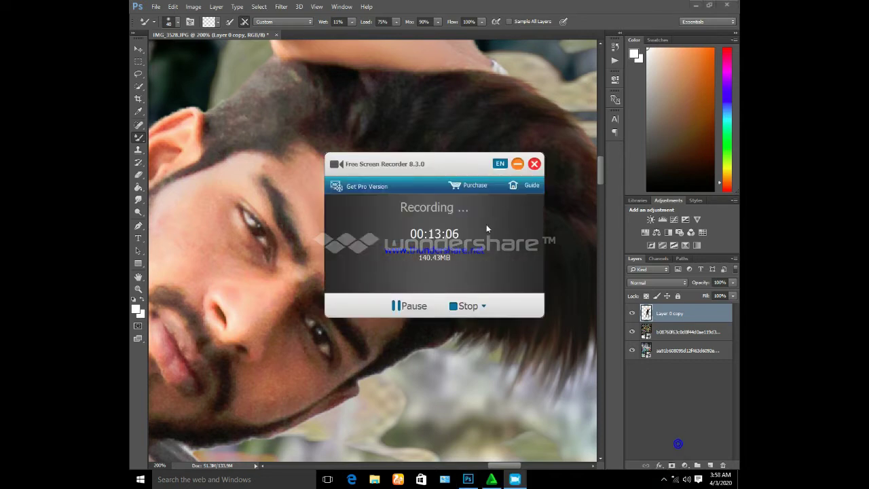
{"action": "left_click", "coordinate": [518, 163]}
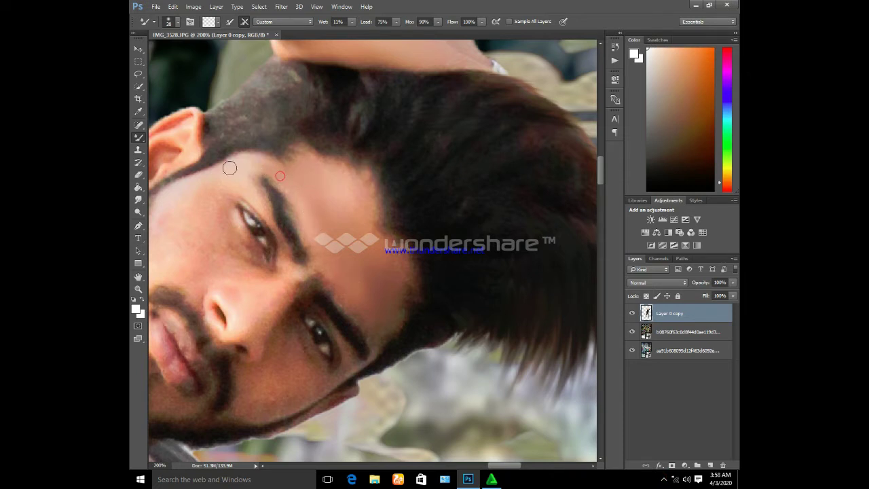
{"action": "left_click_drag", "start_coordinate": [506, 465], "coordinate": [496, 466]}
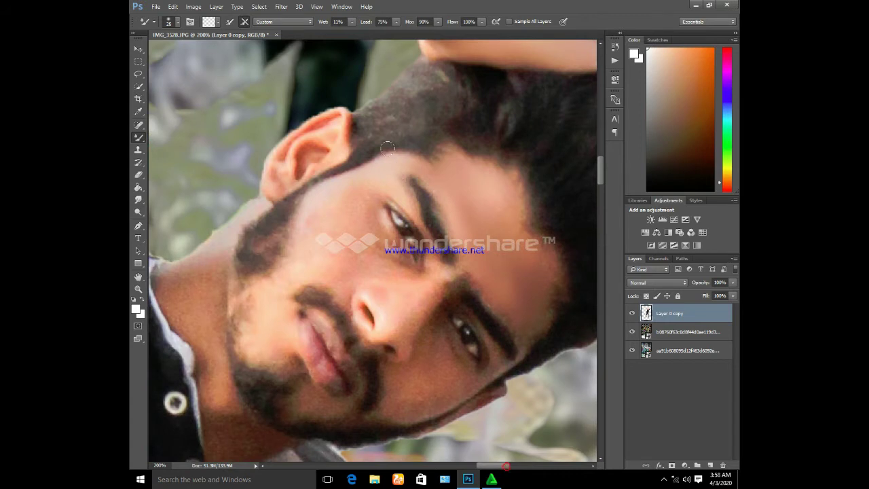
{"action": "key", "text": "bracketright"}
{"action": "left_click", "coordinate": [362, 191]}
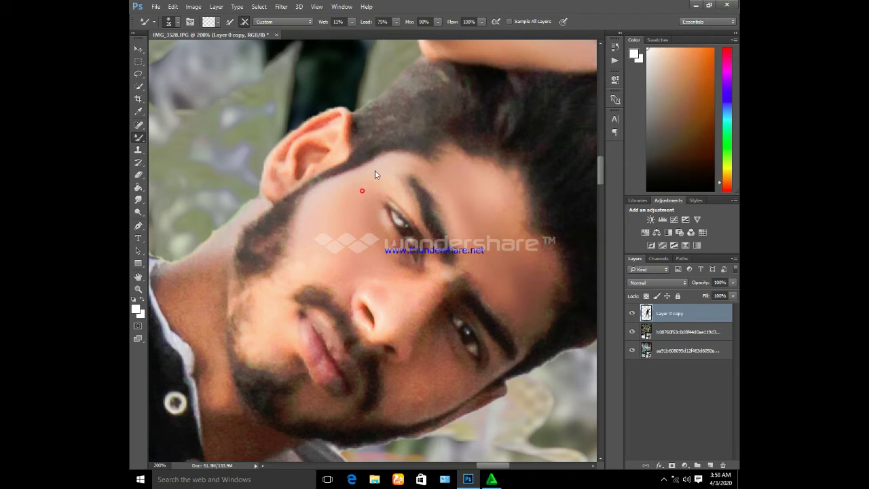
{"action": "left_click", "coordinate": [311, 265]}
{"action": "scroll", "coordinate": [288, 336], "scroll_direction": "down", "scroll_amount": 3}
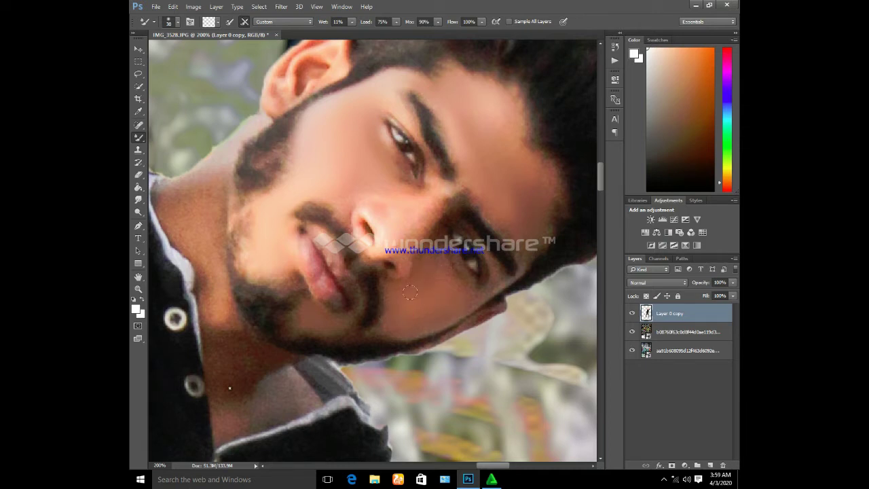
Step: Smooth the skin along the jawline and nose bridge, adjusting brush size between strokes
{"action": "key", "text": "bracketleft"}
{"action": "mouse_move", "coordinate": [465, 308]}
{"action": "left_mouse_down"}
{"action": "mouse_move", "coordinate": [434, 322]}
{"action": "mouse_move", "coordinate": [448, 290]}
{"action": "left_mouse_up"}
{"action": "key", "text": "bracketright"}
{"action": "left_click_drag", "start_coordinate": [422, 226], "coordinate": [445, 213]}
{"action": "key", "text": "bracketleft"}
{"action": "key", "text": "bracketleft"}
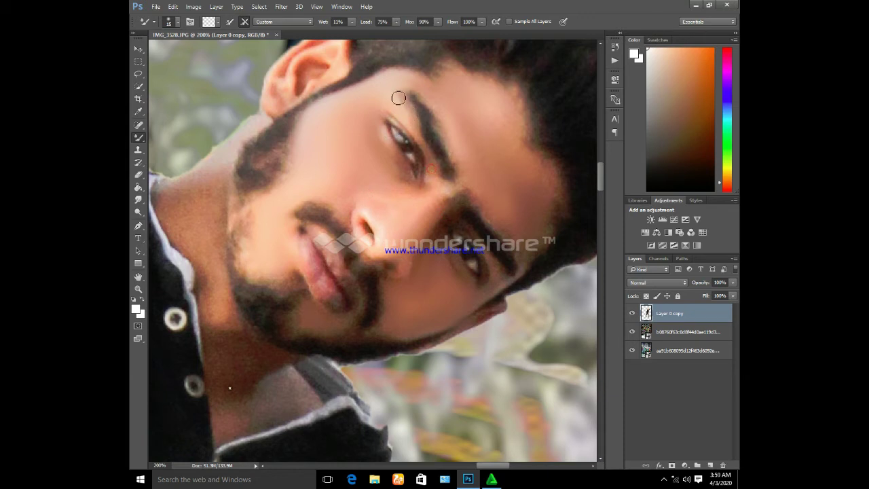
{"action": "key", "text": "bracketright"}
{"action": "key", "text": "bracketright"}
{"action": "scroll", "coordinate": [482, 117], "scroll_direction": "down", "scroll_amount": 3}
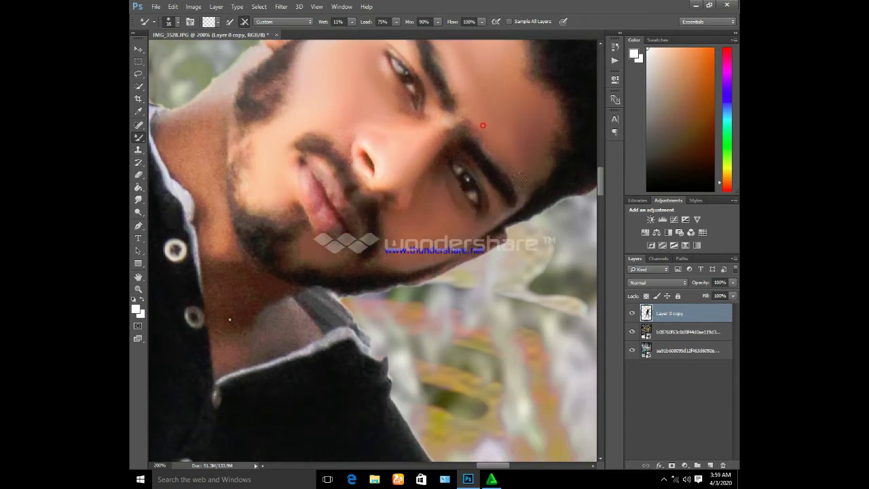
Step: Blend the skin below and beside the eye, under the eyebrow, on the cheek and near the lips
{"action": "left_click", "coordinate": [496, 217]}
{"action": "left_click", "coordinate": [459, 215]}
{"action": "left_click", "coordinate": [438, 198]}
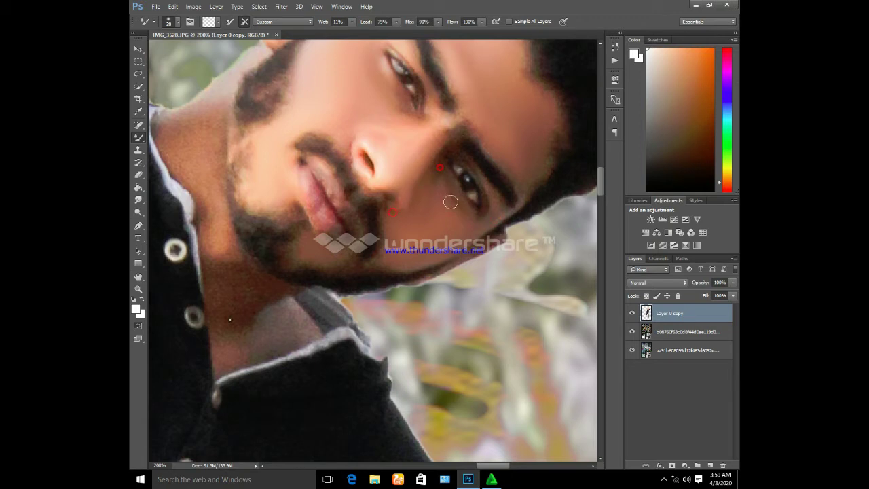
{"action": "left_click", "coordinate": [495, 197]}
{"action": "key", "text": "bracketleft"}
{"action": "left_click", "coordinate": [499, 236]}
{"action": "left_click", "coordinate": [404, 236]}
{"action": "key", "text": "bracketleft"}
Step: Smooth the skin on the man's ear
{"action": "scroll", "coordinate": [320, 170], "scroll_direction": "up", "scroll_amount": 3}
{"action": "scroll", "coordinate": [359, 82], "scroll_direction": "up", "scroll_amount": 1}
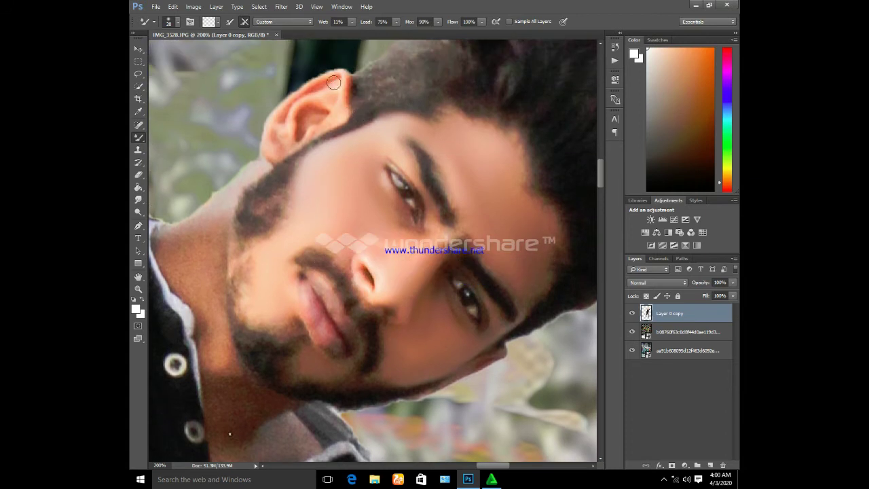
{"action": "left_click", "coordinate": [311, 95]}
{"action": "left_click", "coordinate": [274, 145]}
Step: Enlarge the Mixer Brush and smooth the neck edge below the ear and the neck skin
{"action": "key", "text": "bracketright"}
{"action": "key", "text": "bracketright"}
{"action": "key", "text": "p"}
{"action": "key", "text": "b"}
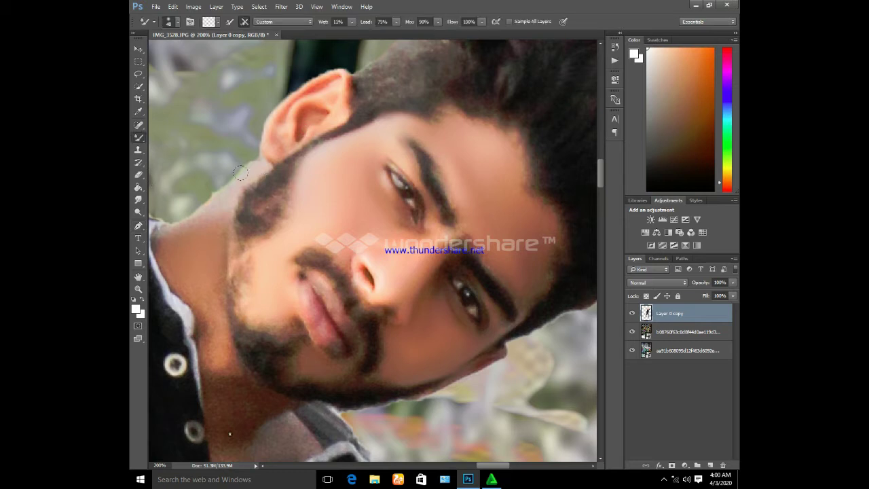
{"action": "left_click_drag", "start_coordinate": [262, 164], "coordinate": [202, 222]}
{"action": "scroll", "coordinate": [199, 253], "scroll_direction": "down", "scroll_amount": 1}
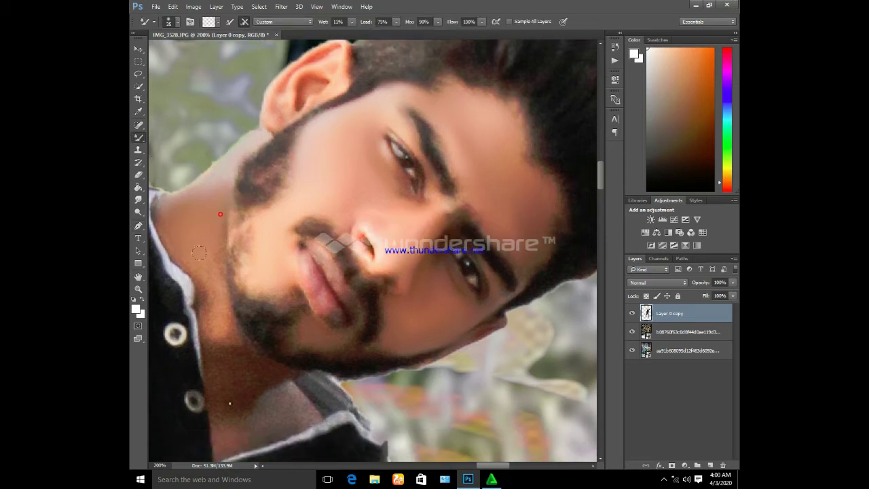
{"action": "scroll", "coordinate": [216, 273], "scroll_direction": "down", "scroll_amount": 1}
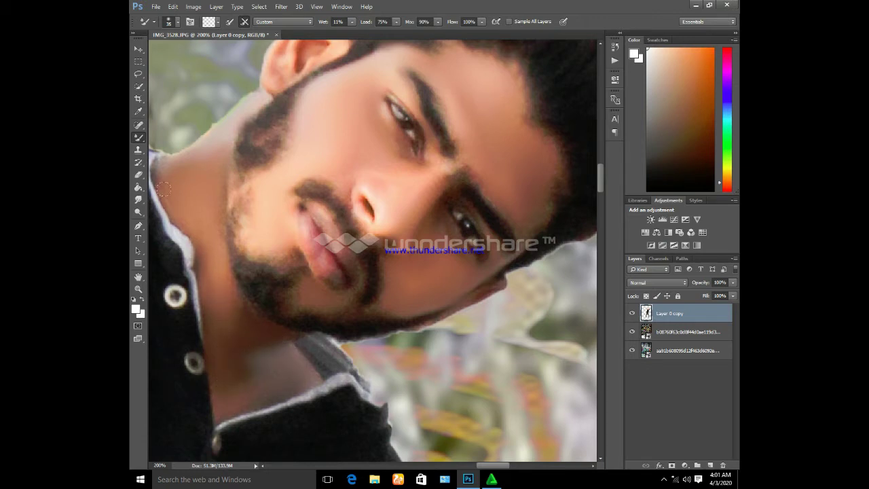
{"action": "left_click", "coordinate": [214, 172]}
{"action": "scroll", "coordinate": [414, 227], "scroll_direction": "down", "scroll_amount": 3}
{"action": "scroll", "coordinate": [414, 227], "scroll_direction": "down", "scroll_amount": 1}
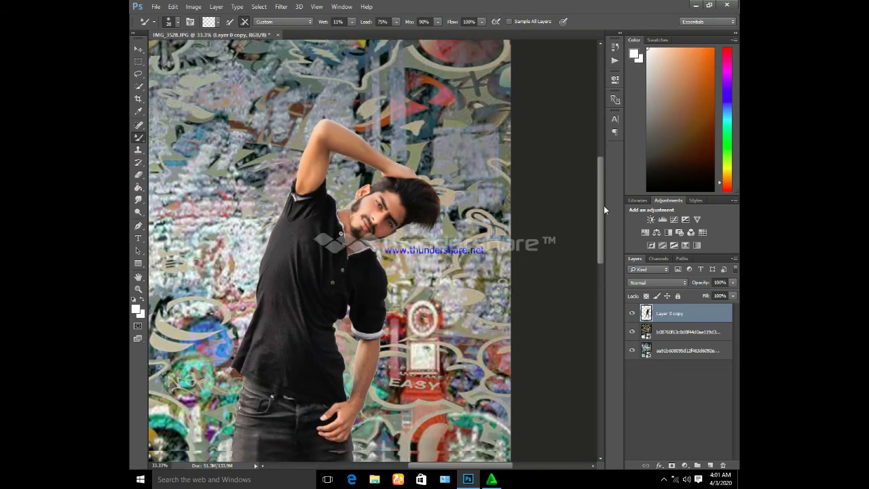
Step: Zoom in on the hand and paint the arm's rough edge into the graffiti background
{"action": "left_click_drag", "start_coordinate": [604, 206], "coordinate": [604, 238]}
{"action": "key", "text": "ctrl+plus"}
{"action": "key", "text": "ctrl+plus"}
{"action": "key", "text": "ctrl+plus"}
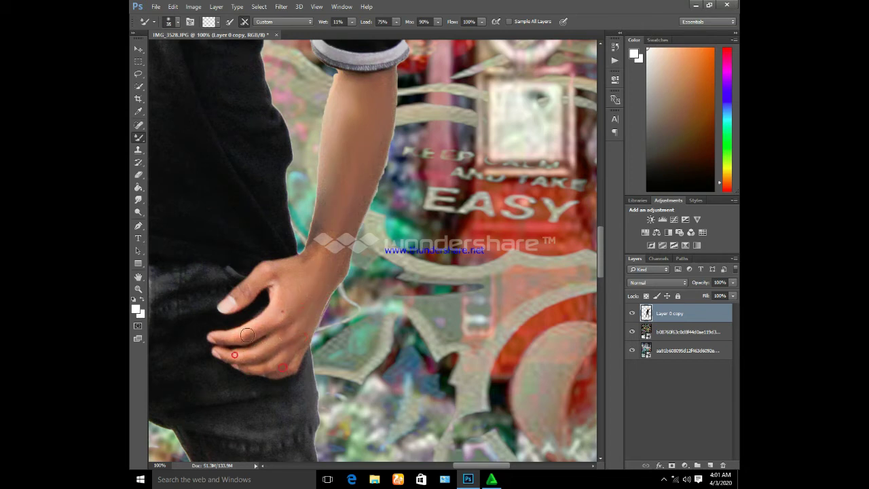
{"action": "key", "text": "bracketleft"}
{"action": "key", "text": "bracketleft"}
{"action": "key", "text": "bracketright"}
{"action": "left_click_drag", "start_coordinate": [370, 182], "coordinate": [379, 142]}
{"action": "scroll", "coordinate": [346, 89], "scroll_direction": "down", "scroll_amount": 5}
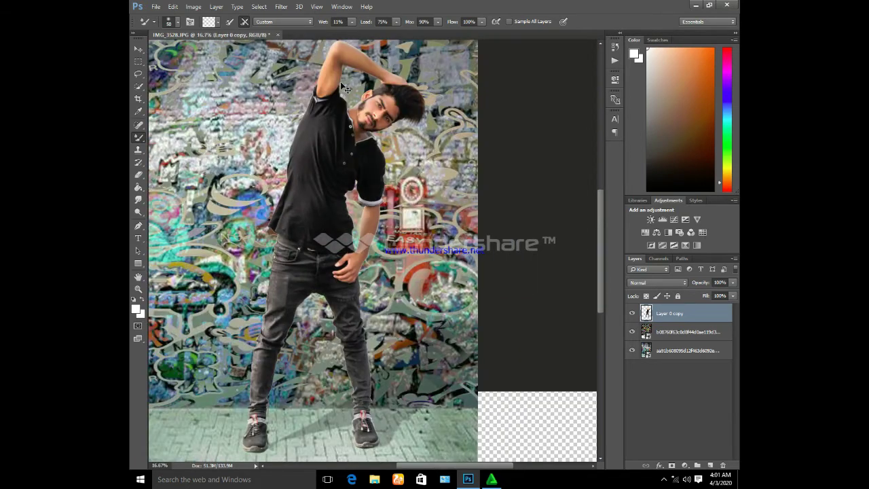
{"action": "scroll", "coordinate": [346, 89], "scroll_direction": "up", "scroll_amount": 1}
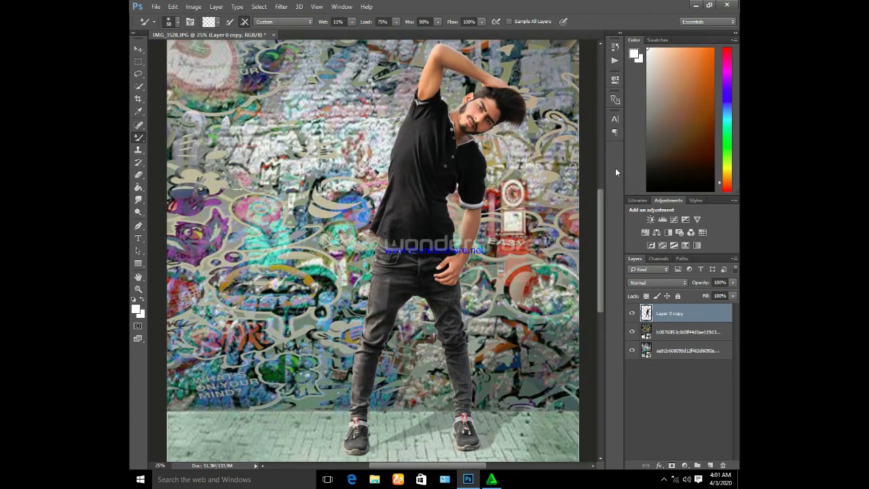
{"action": "scroll", "coordinate": [565, 338], "scroll_direction": "down", "scroll_amount": 1}
{"action": "scroll", "coordinate": [547, 330], "scroll_direction": "down", "scroll_amount": 1}
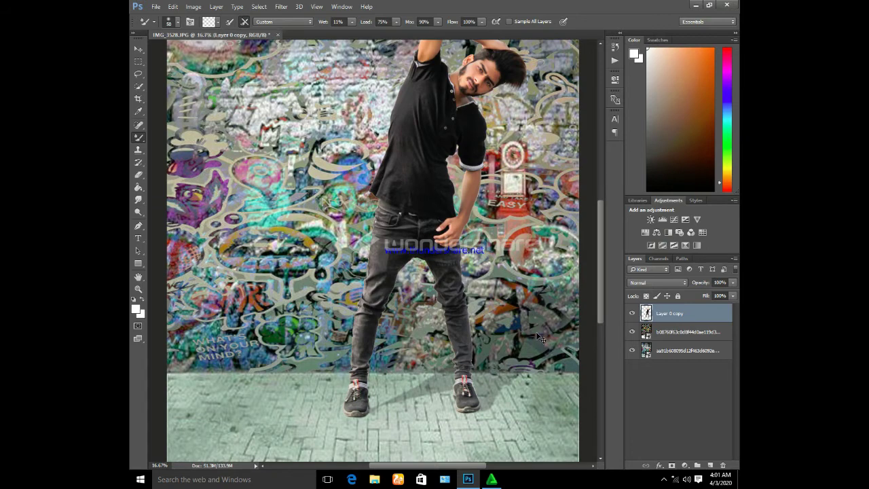
Step: Select all three layers and merge them into one
{"action": "left_click", "coordinate": [670, 333], "text": "shift"}
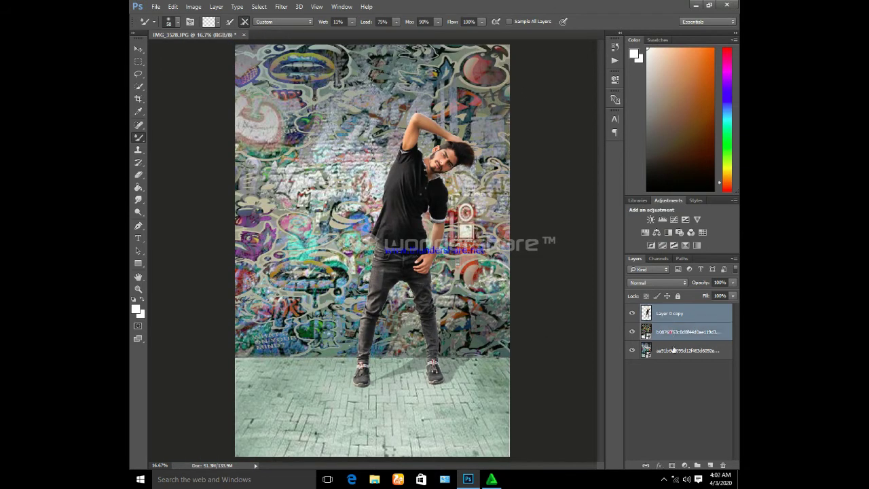
{"action": "left_click", "coordinate": [673, 350], "text": "shift"}
{"action": "key", "text": "ctrl+e"}
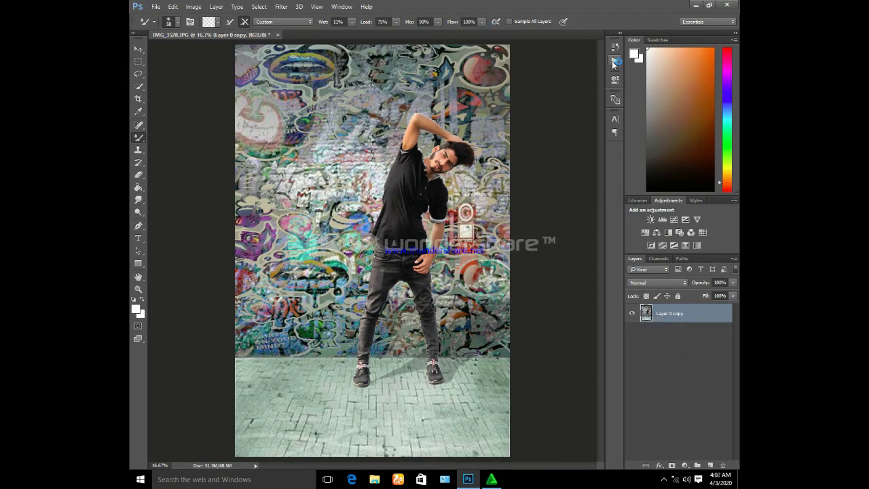
Step: Play the Retouching action, accepting the first Camera Raw pass and continuing to the second
{"action": "left_click", "coordinate": [614, 63]}
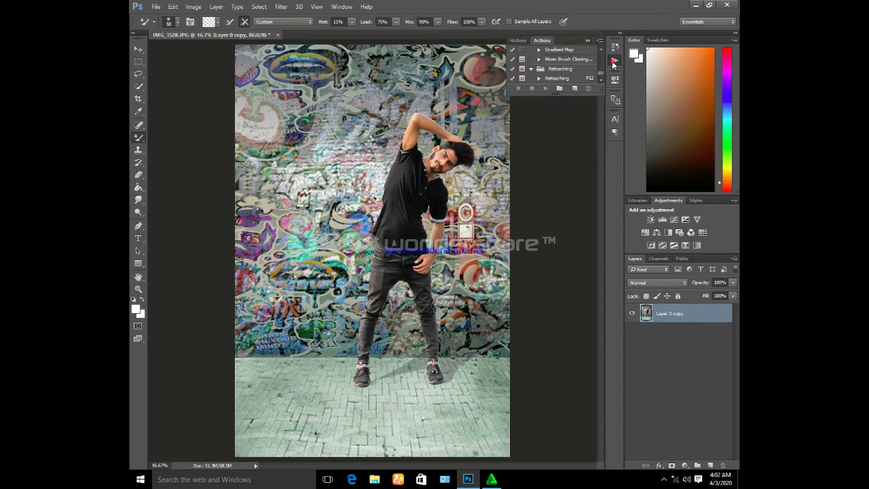
{"action": "left_click", "coordinate": [546, 86]}
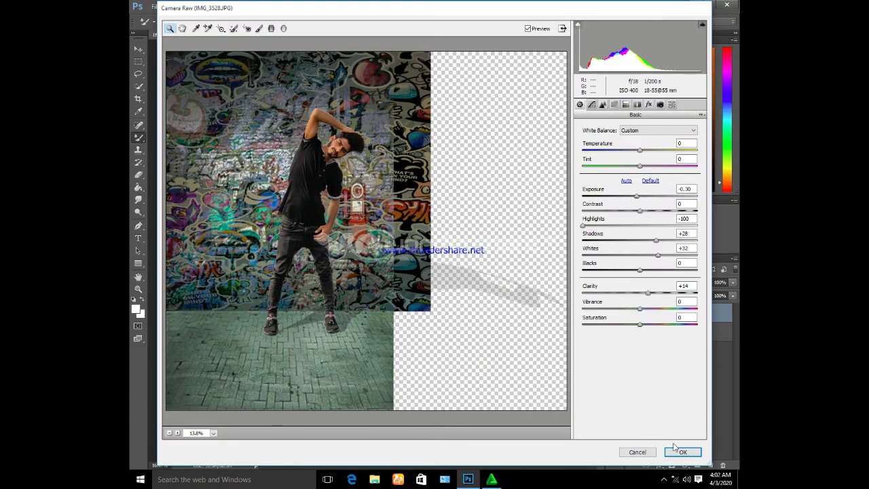
{"action": "left_click", "coordinate": [676, 450]}
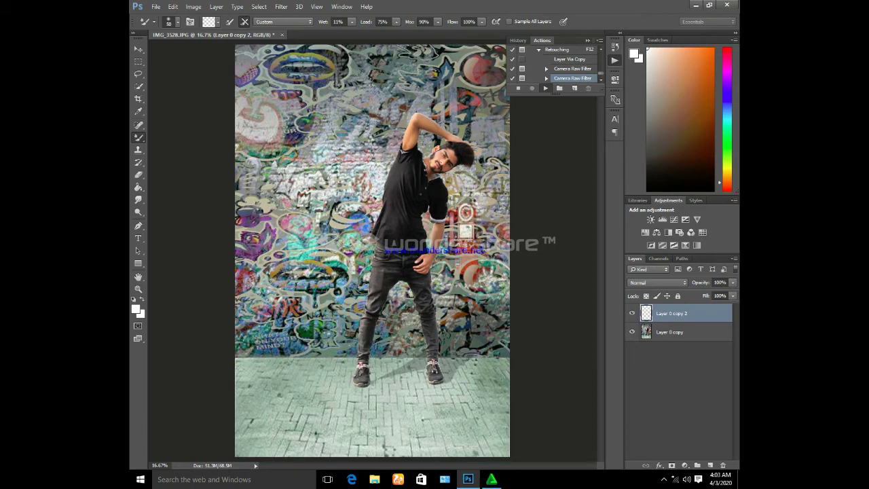
{"action": "left_click", "coordinate": [546, 88]}
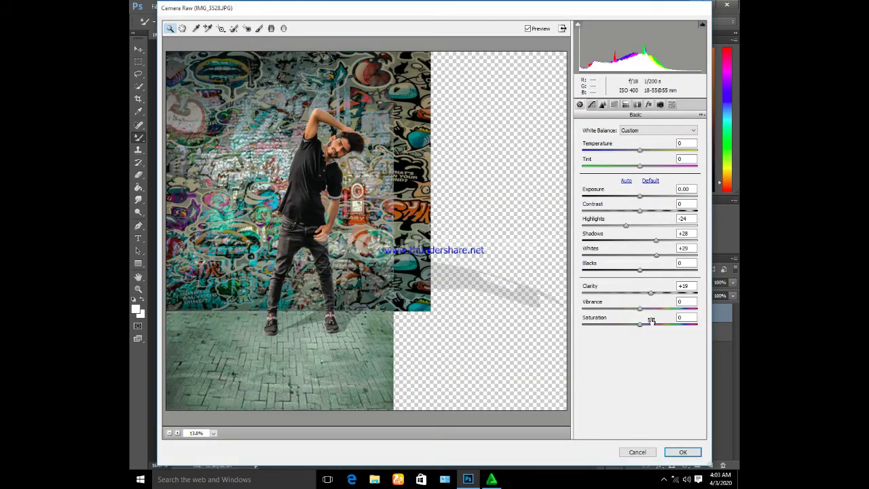
Step: Set Highlights -37, Whites +43, Reds saturation +100, lower Oranges saturation, and apply Camera Raw
{"action": "left_click_drag", "start_coordinate": [625, 227], "coordinate": [618, 230]}
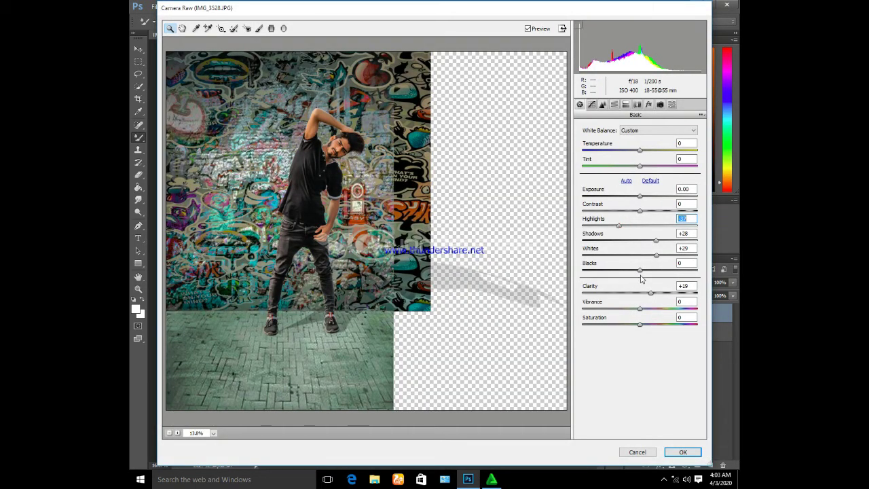
{"action": "mouse_move", "coordinate": [656, 256]}
{"action": "left_mouse_down"}
{"action": "mouse_move", "coordinate": [665, 258]}
{"action": "mouse_move", "coordinate": [644, 241]}
{"action": "left_mouse_up"}
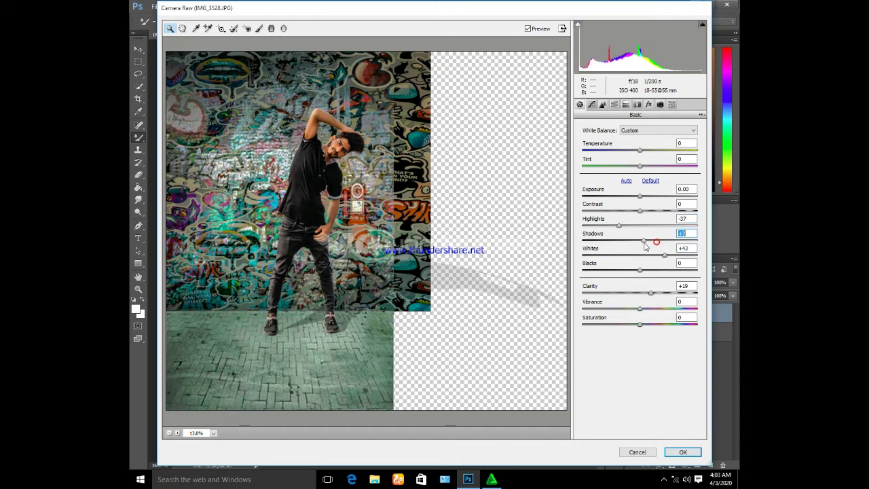
{"action": "left_click", "coordinate": [614, 103]}
{"action": "left_click_drag", "start_coordinate": [639, 172], "coordinate": [699, 172]}
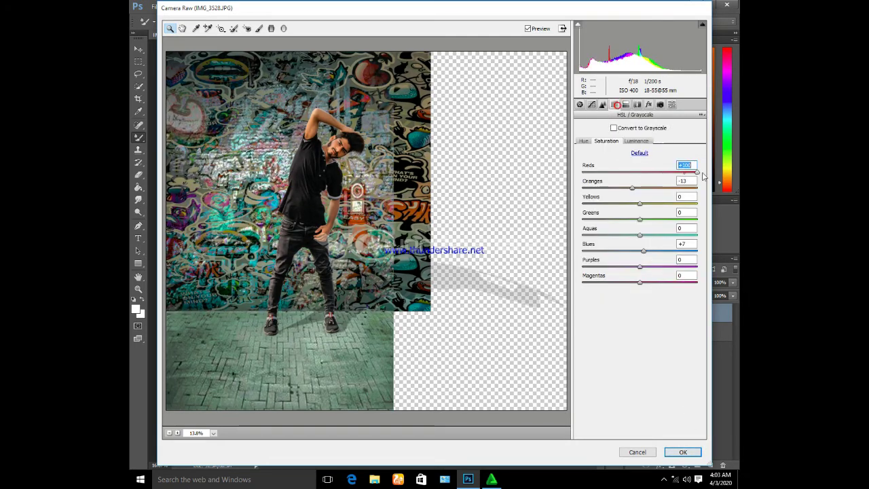
{"action": "left_click_drag", "start_coordinate": [632, 188], "coordinate": [616, 189]}
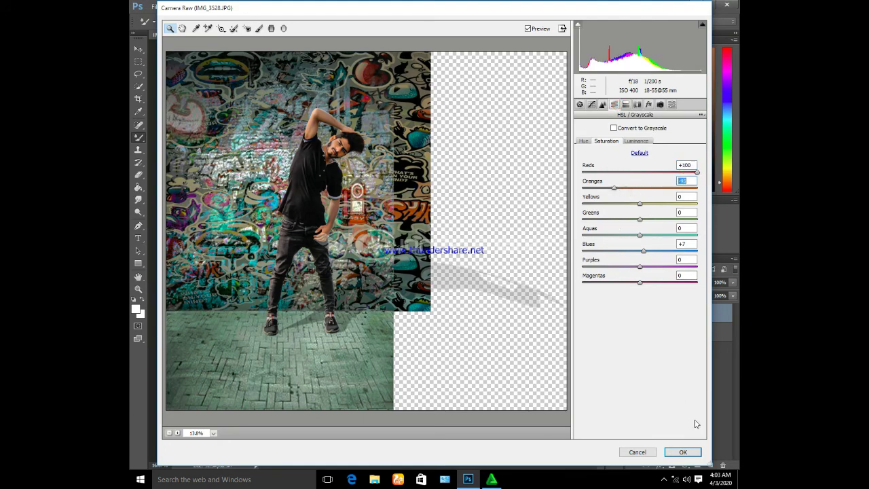
{"action": "left_click", "coordinate": [686, 451]}
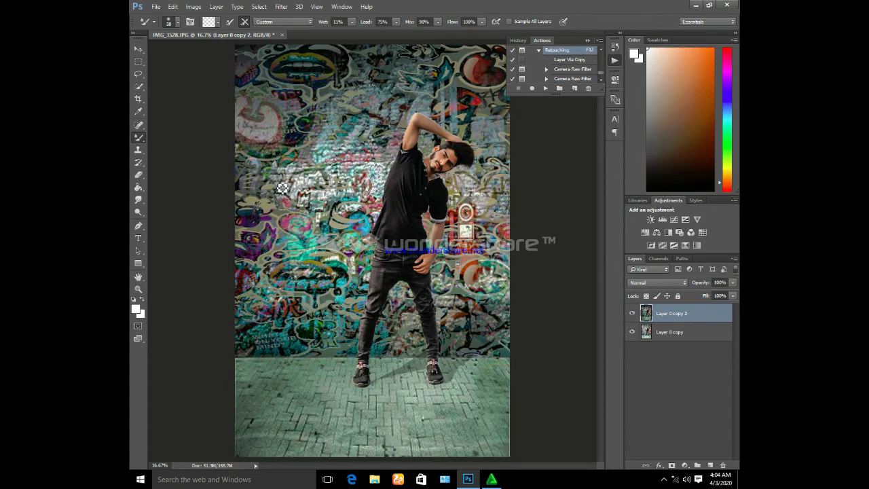
Step: Crop the canvas bottom up over the brick floor, commit, and close the Actions panel
{"action": "left_click", "coordinate": [137, 99]}
{"action": "left_click_drag", "start_coordinate": [372, 456], "coordinate": [370, 425]}
{"action": "left_click", "coordinate": [571, 23]}
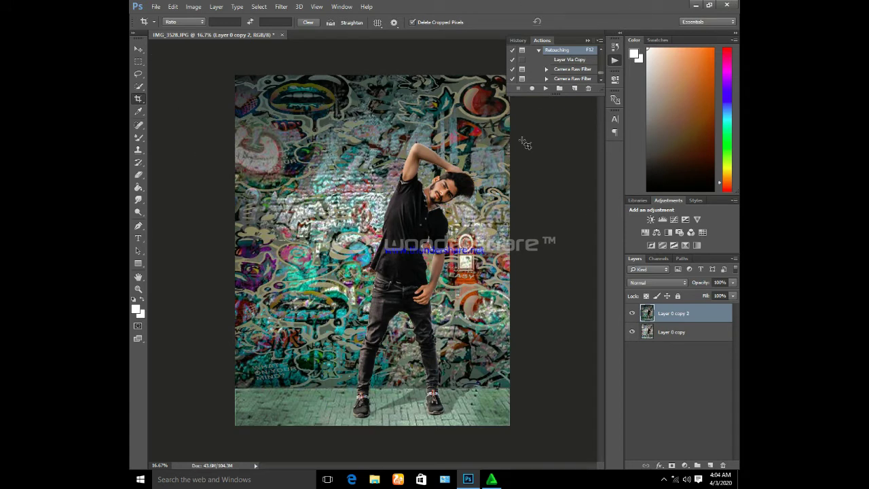
{"action": "left_click", "coordinate": [589, 42]}
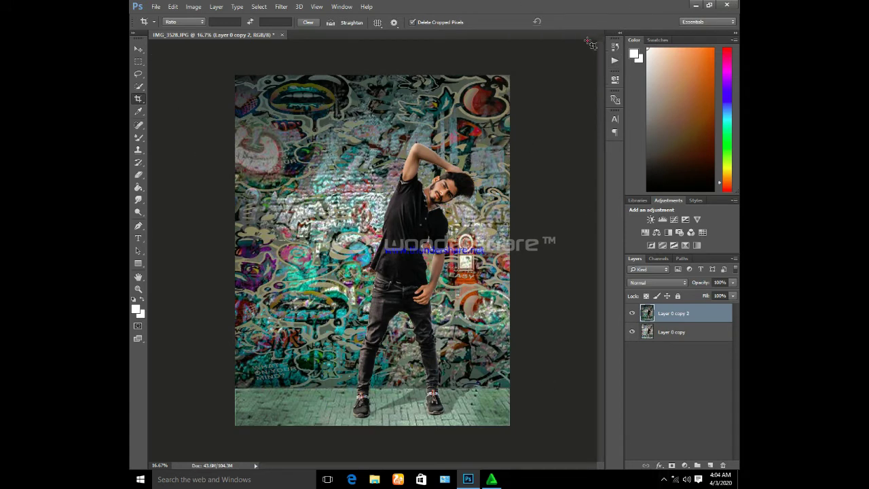
Step: Drag the dragon artwork from the desktop into the photo, then restore the full-screen editor
{"action": "left_click", "coordinate": [709, 5]}
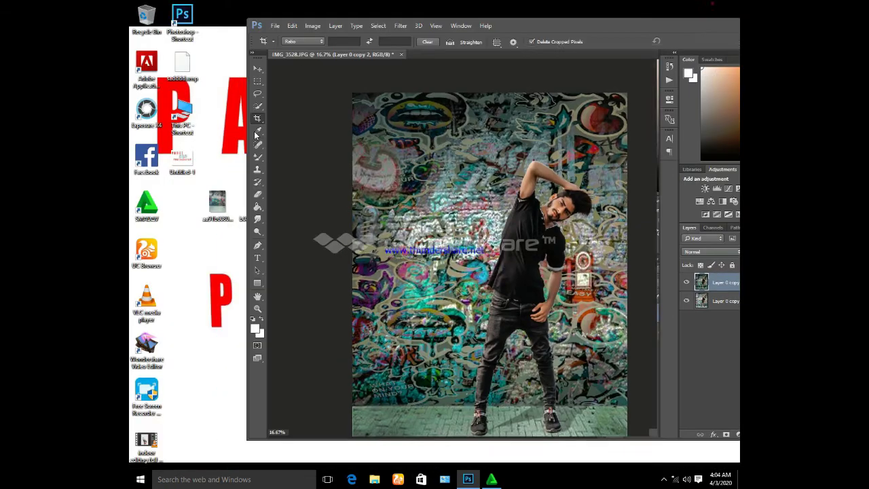
{"action": "left_click_drag", "start_coordinate": [519, 27], "coordinate": [442, 113]}
{"action": "left_click_drag", "start_coordinate": [433, 64], "coordinate": [382, 331]}
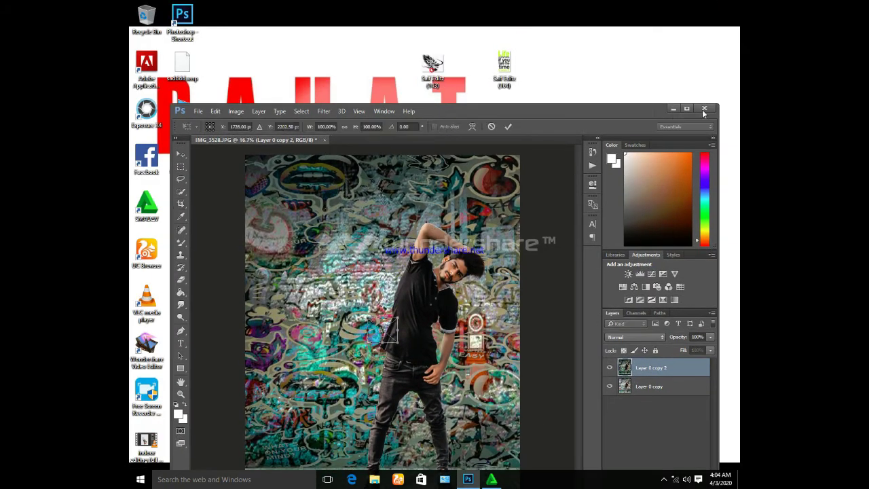
{"action": "left_click", "coordinate": [690, 110]}
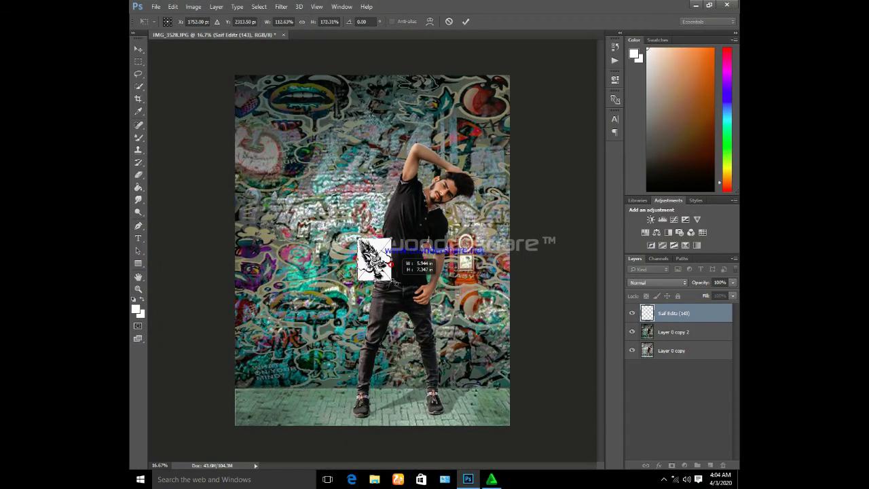
{"action": "left_click_drag", "start_coordinate": [391, 269], "coordinate": [432, 205]}
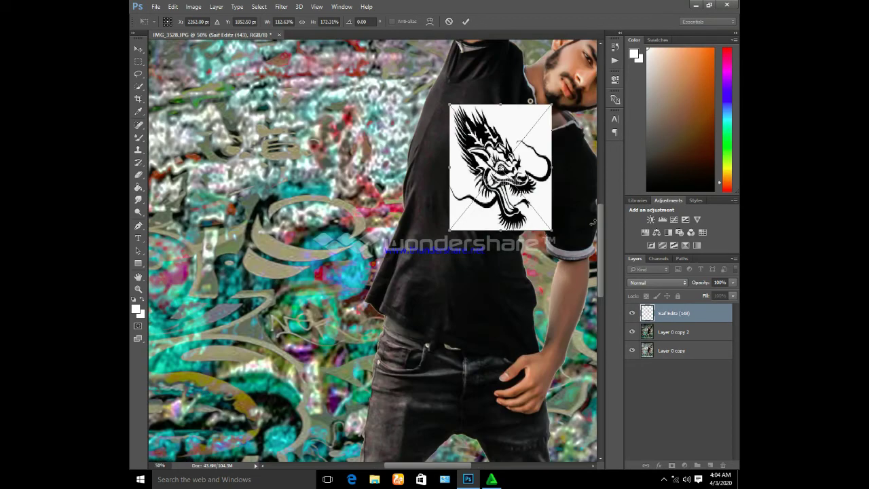
Step: Set the dragon layer to Darken and shrink it onto the man's raised upper arm
{"action": "scroll", "coordinate": [593, 222], "scroll_direction": "up", "scroll_amount": 5}
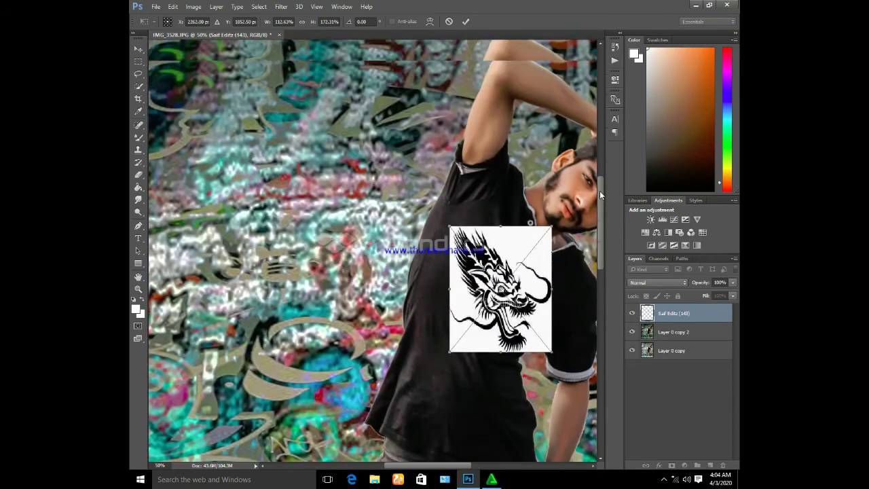
{"action": "left_click_drag", "start_coordinate": [502, 319], "coordinate": [492, 160]}
{"action": "left_click", "coordinate": [657, 282]}
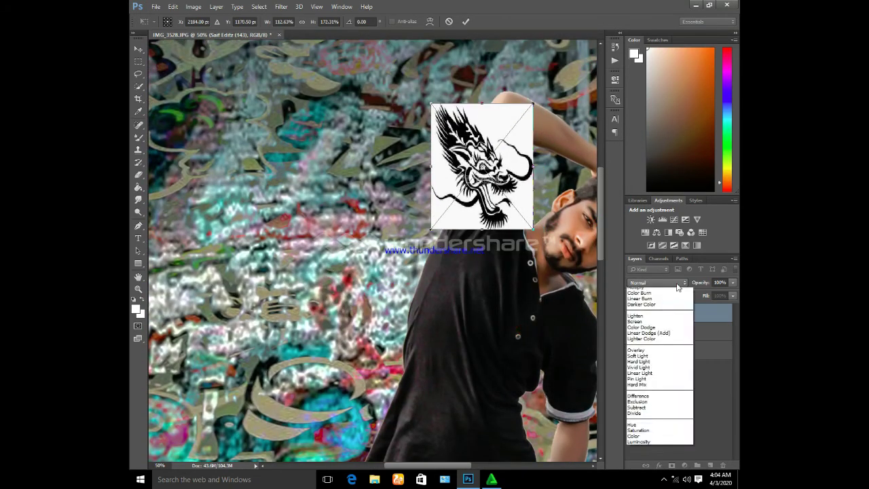
{"action": "left_click", "coordinate": [652, 300]}
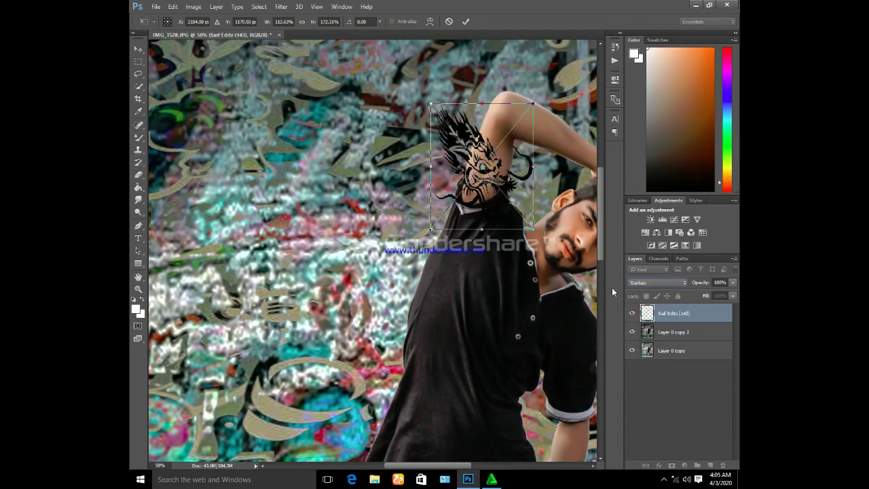
{"action": "mouse_move", "coordinate": [533, 228]}
{"action": "left_mouse_down"}
{"action": "mouse_move", "coordinate": [497, 174]}
{"action": "mouse_move", "coordinate": [522, 185]}
{"action": "mouse_move", "coordinate": [502, 159]}
{"action": "left_mouse_up"}
{"action": "left_click", "coordinate": [466, 21]}
Step: Cancel a stray crop and move the dragon tattoo further onto the upper arm
{"action": "key", "text": "c"}
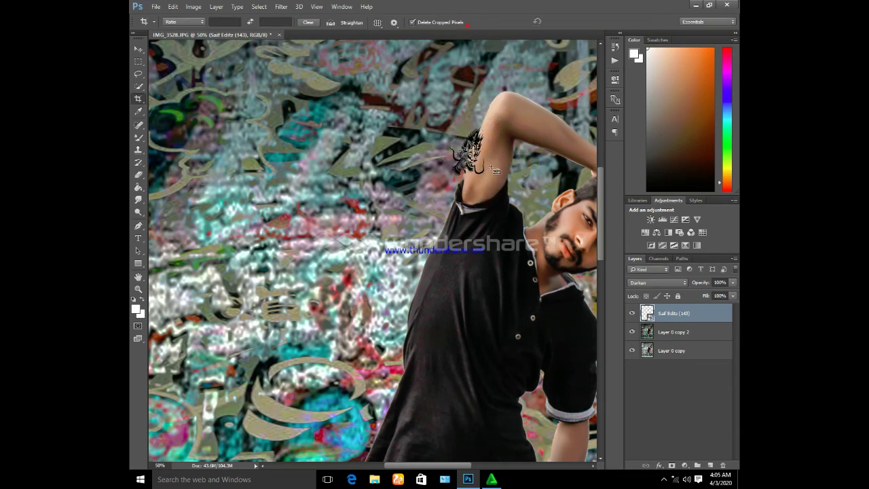
{"action": "left_click", "coordinate": [492, 147]}
{"action": "left_click", "coordinate": [553, 23]}
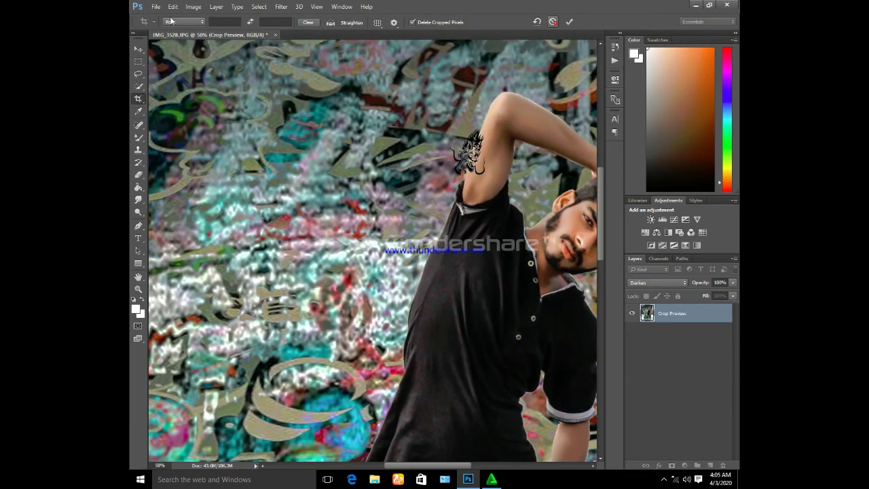
{"action": "key", "text": "v"}
{"action": "left_click_drag", "start_coordinate": [470, 150], "coordinate": [500, 165]}
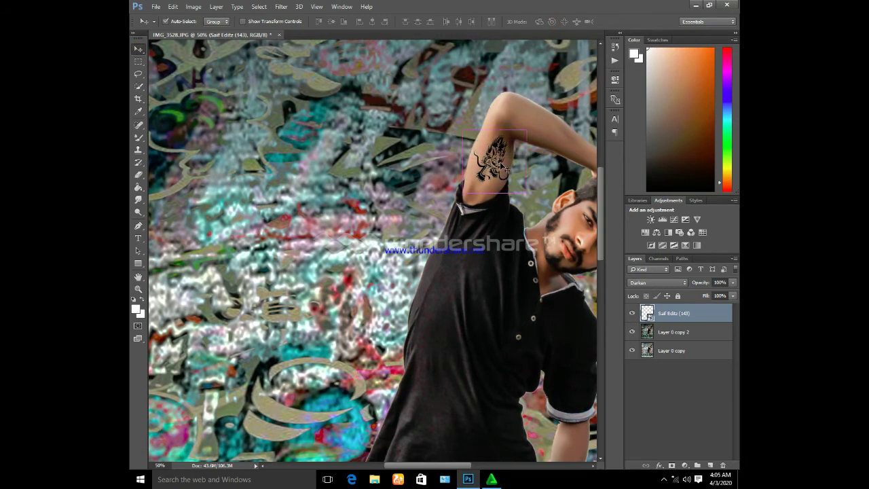
Step: Resize and angle the dragon tattoo along the upper arm
{"action": "key", "text": "ctrl+t"}
{"action": "left_click_drag", "start_coordinate": [475, 146], "coordinate": [474, 146]}
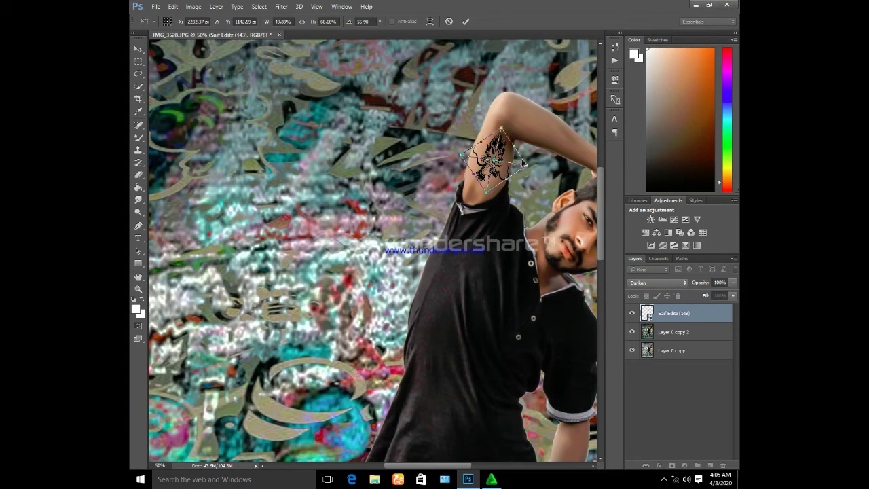
{"action": "left_click", "coordinate": [464, 21]}
{"action": "key", "text": "ctrl"}
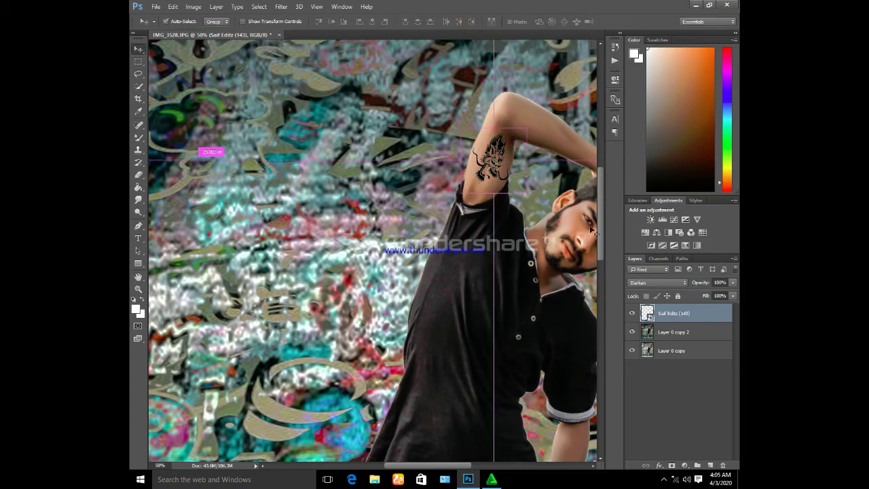
Step: Soften the tattoo with a small-radius Gaussian Blur and fade it to 21% opacity
{"action": "left_click", "coordinate": [281, 6]}
{"action": "mouse_move", "coordinate": [286, 112]}
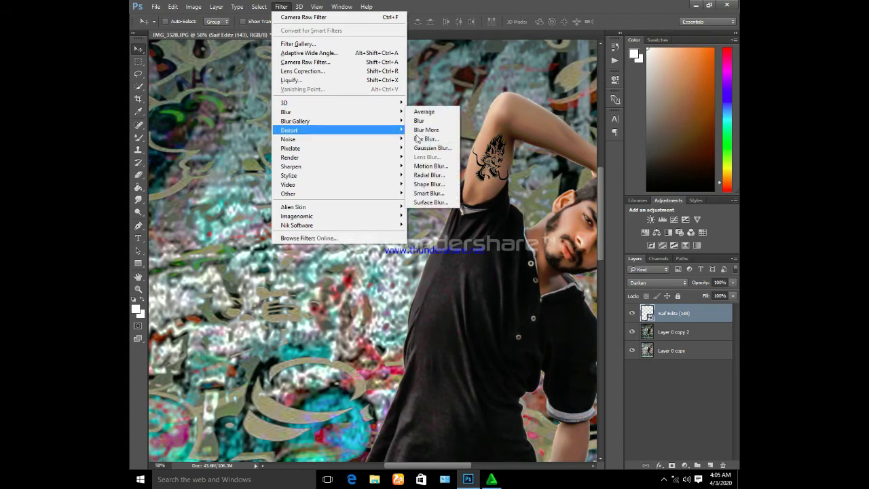
{"action": "left_click", "coordinate": [434, 151]}
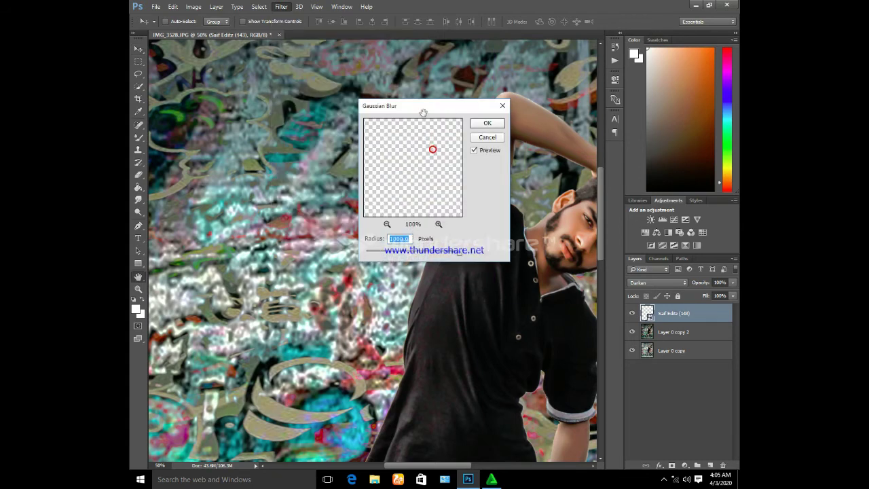
{"action": "left_click_drag", "start_coordinate": [380, 255], "coordinate": [296, 252]}
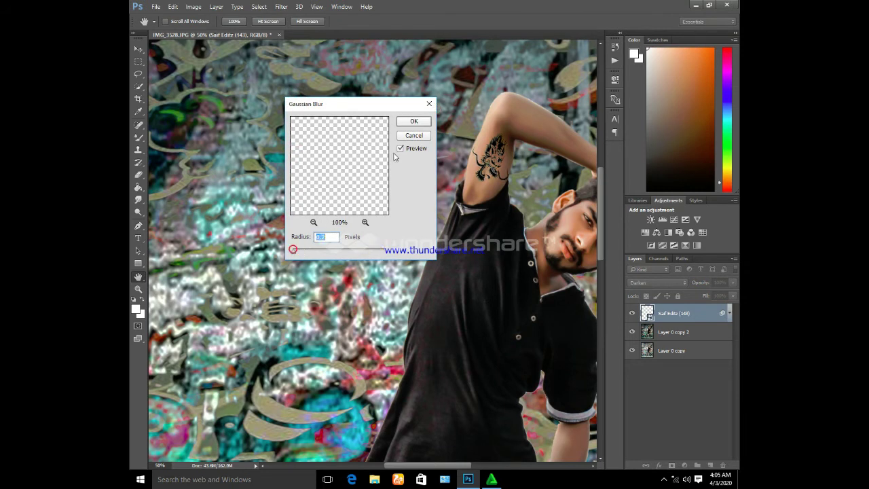
{"action": "left_click", "coordinate": [414, 121]}
{"action": "left_click_drag", "start_coordinate": [714, 294], "coordinate": [694, 294]}
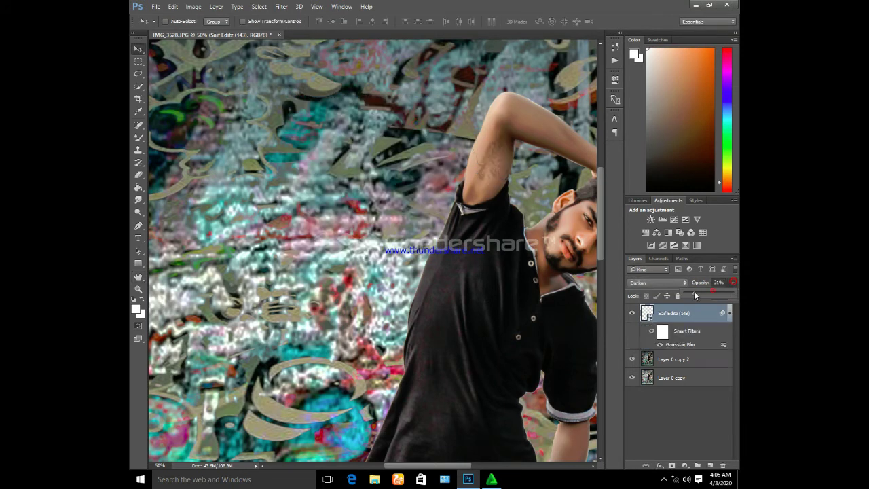
{"action": "key", "text": "ctrl+minus"}
{"action": "key", "text": "ctrl+minus"}
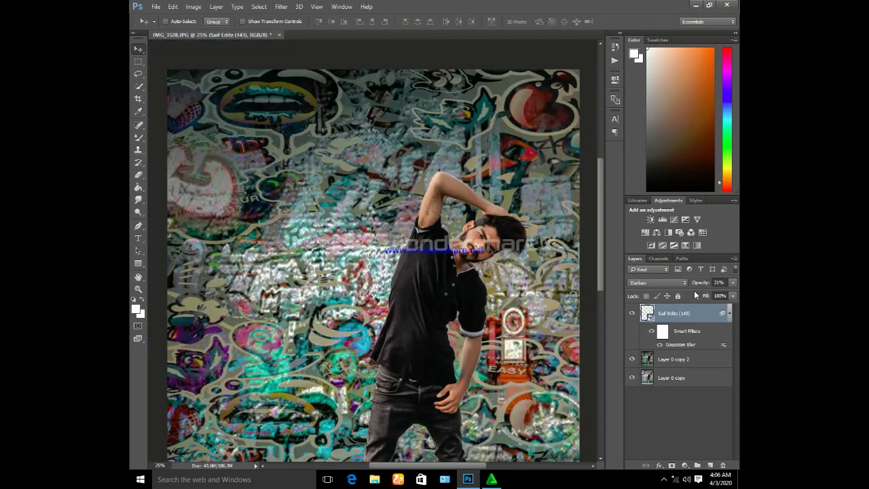
Step: Duplicate the tattoo layer and place the copy on the man's lower arm
{"action": "key", "text": "ctrl+j"}
{"action": "key", "text": "ctrl+t"}
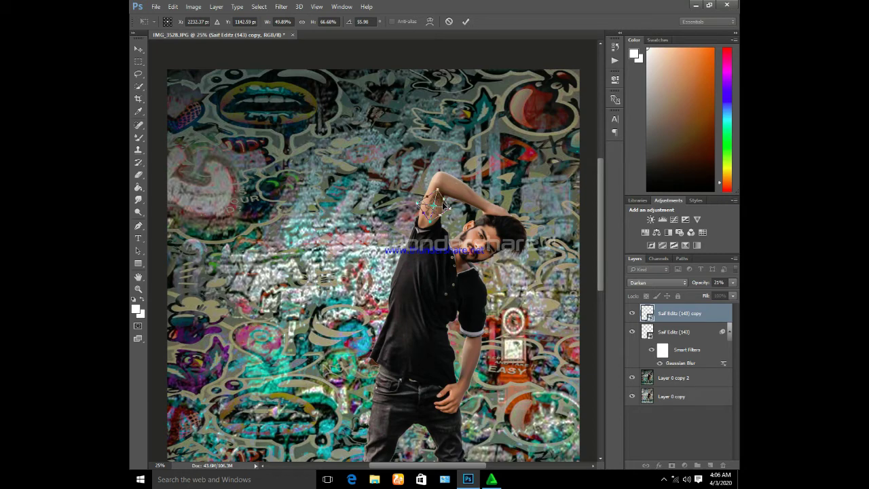
{"action": "mouse_move", "coordinate": [444, 205]}
{"action": "left_mouse_down"}
{"action": "mouse_move", "coordinate": [474, 382]}
{"action": "mouse_move", "coordinate": [487, 346]}
{"action": "left_mouse_up"}
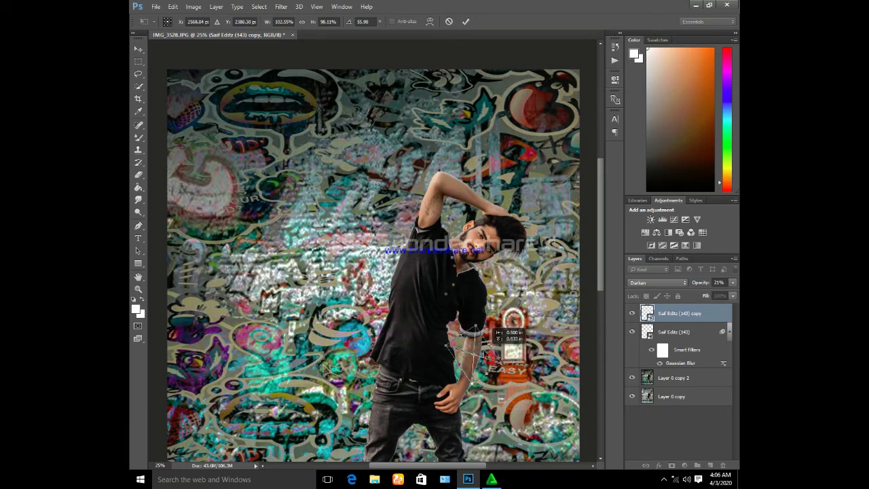
{"action": "left_click", "coordinate": [467, 22]}
Step: Zoom in on the man's arms and rasterize the tattoo copy layer
{"action": "key", "text": "ctrl+plus"}
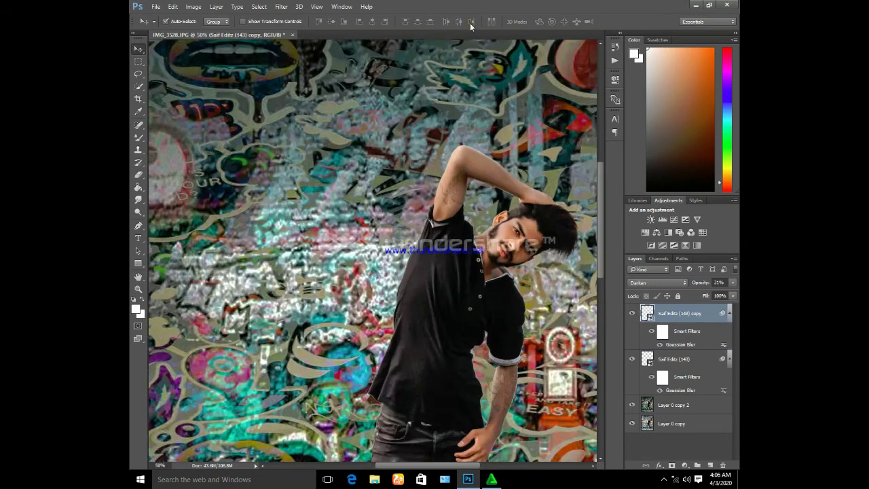
{"action": "key", "text": "ctrl+plus"}
{"action": "scroll", "coordinate": [374, 252], "scroll_direction": "down", "scroll_amount": 3}
{"action": "key", "text": "ctrl+minus"}
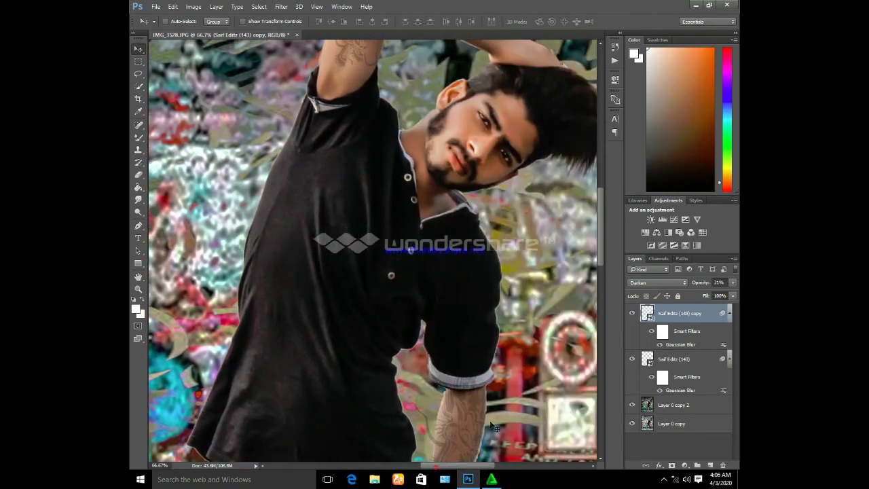
{"action": "scroll", "coordinate": [493, 428], "scroll_direction": "down", "scroll_amount": 3}
{"action": "key", "text": "e"}
{"action": "left_click", "coordinate": [450, 240]}
{"action": "key", "text": "Return"}
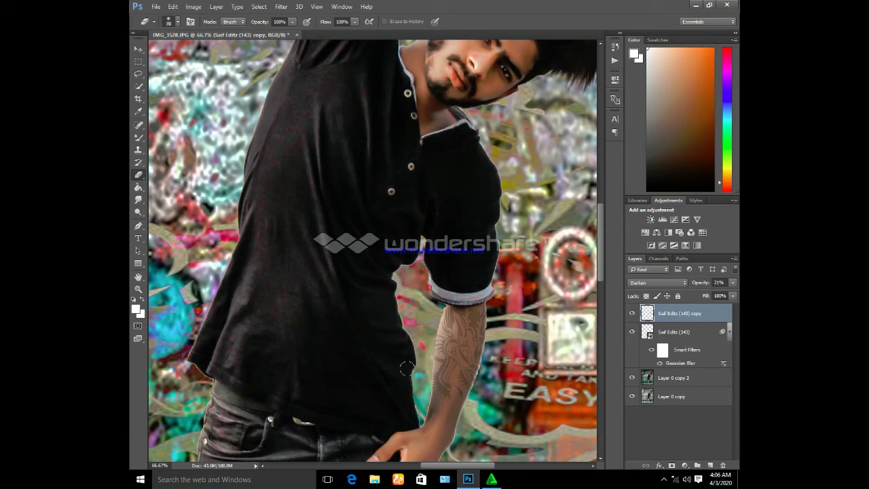
Step: Select the man, wall and both tattoo layers and merge them into one layer
{"action": "scroll", "coordinate": [461, 439], "scroll_direction": "down", "scroll_amount": 2}
{"action": "scroll", "coordinate": [460, 439], "scroll_direction": "down", "scroll_amount": 2}
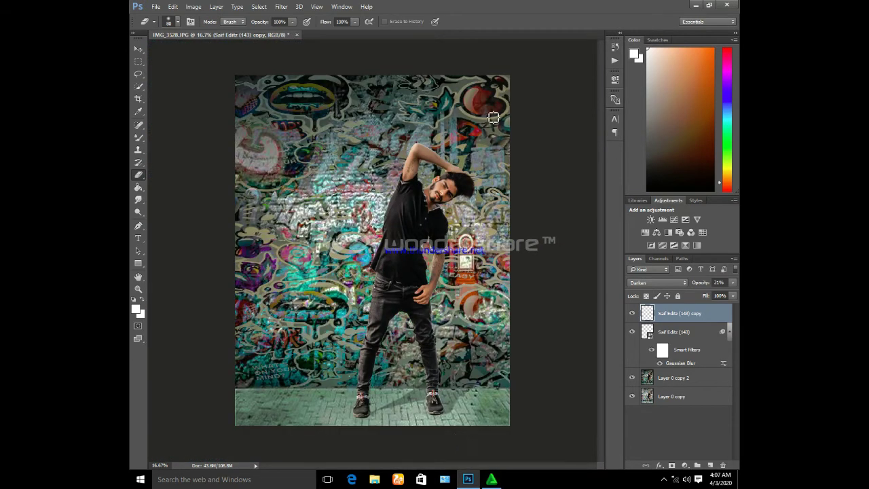
{"action": "left_click", "coordinate": [680, 331]}
{"action": "key", "text": "Delete"}
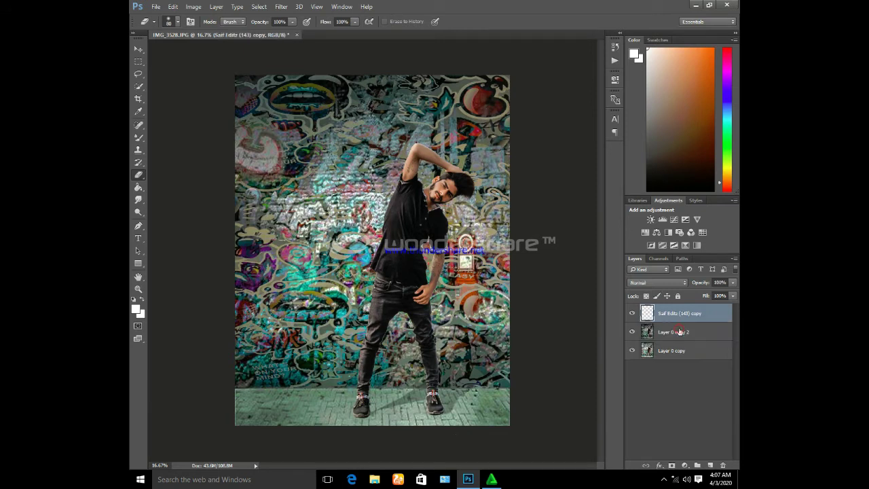
{"action": "key", "text": "ctrl+z"}
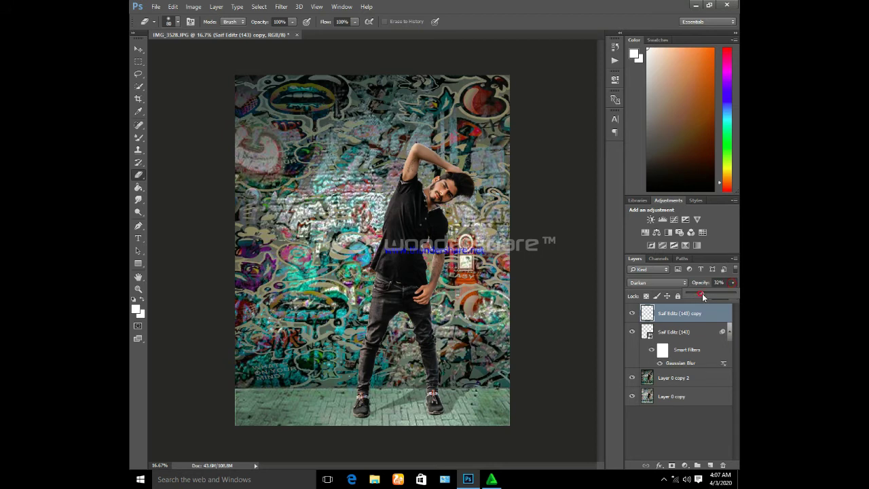
{"action": "left_click", "coordinate": [699, 329], "text": "ctrl"}
{"action": "left_click", "coordinate": [675, 398], "text": "shift"}
{"action": "key", "text": "ctrl+e"}
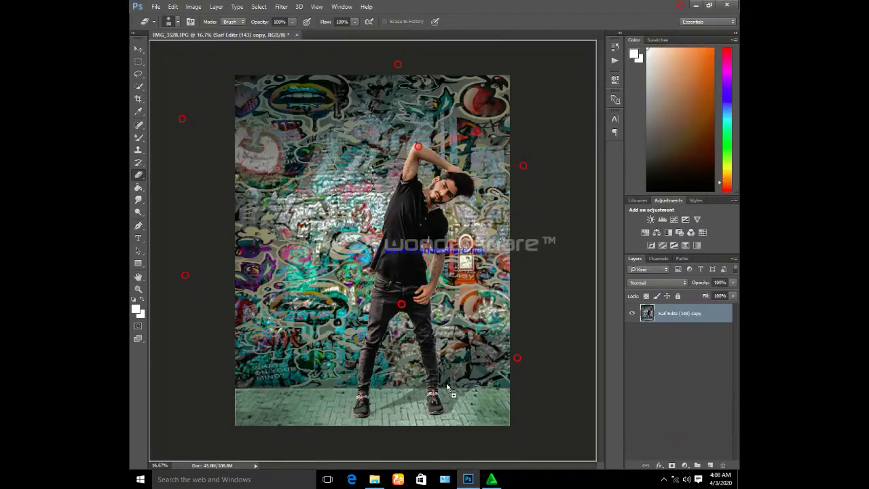
Step: Bring in the studio light image, then scale and position it at the photo's left edge
{"action": "left_click_drag", "start_coordinate": [399, 91], "coordinate": [432, 357]}
{"action": "left_click_drag", "start_coordinate": [372, 272], "coordinate": [267, 248]}
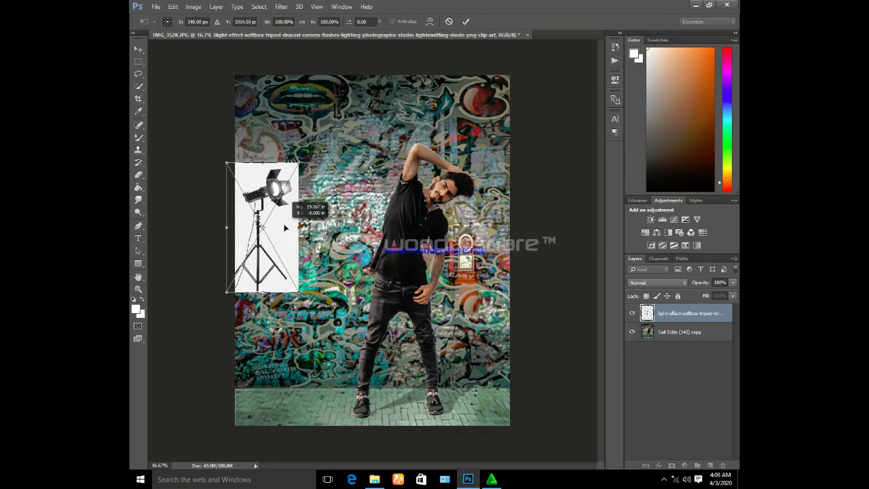
{"action": "mouse_move", "coordinate": [301, 292]}
{"action": "left_mouse_down"}
{"action": "mouse_move", "coordinate": [337, 384]}
{"action": "mouse_move", "coordinate": [303, 358]}
{"action": "left_mouse_up"}
{"action": "left_click_drag", "start_coordinate": [208, 160], "coordinate": [197, 132]}
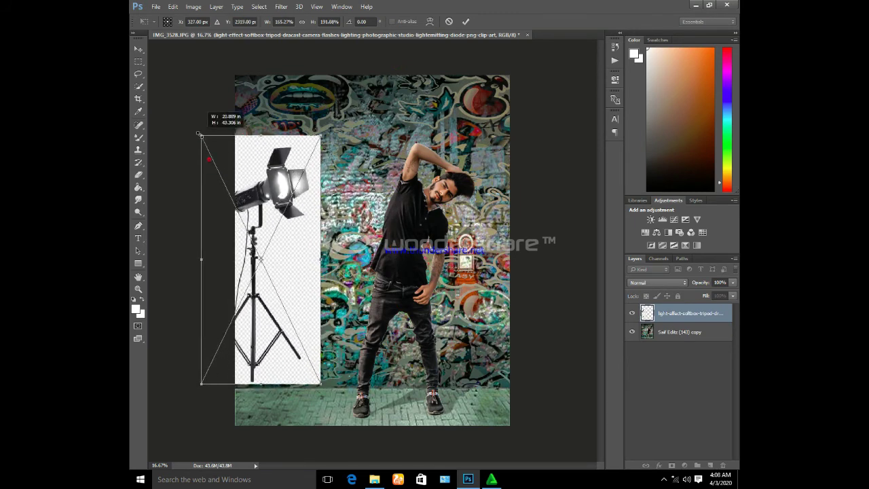
{"action": "left_click_drag", "start_coordinate": [282, 191], "coordinate": [283, 221]}
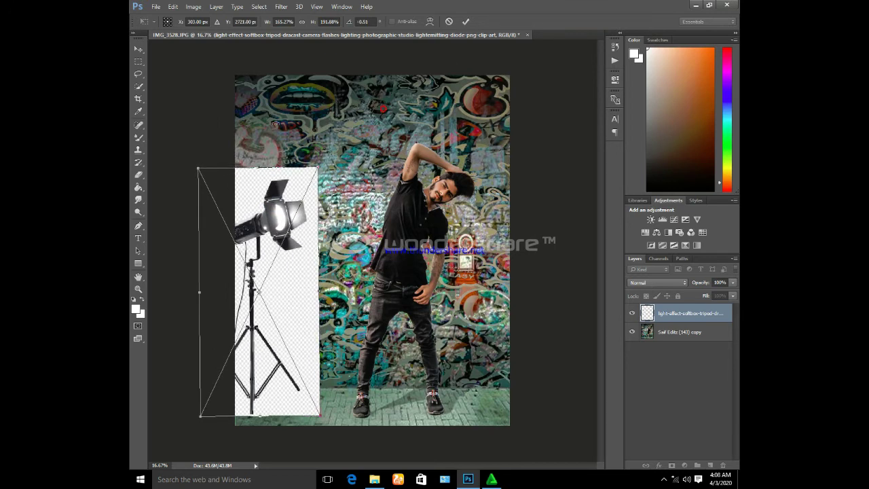
{"action": "left_click_drag", "start_coordinate": [197, 170], "coordinate": [194, 168]}
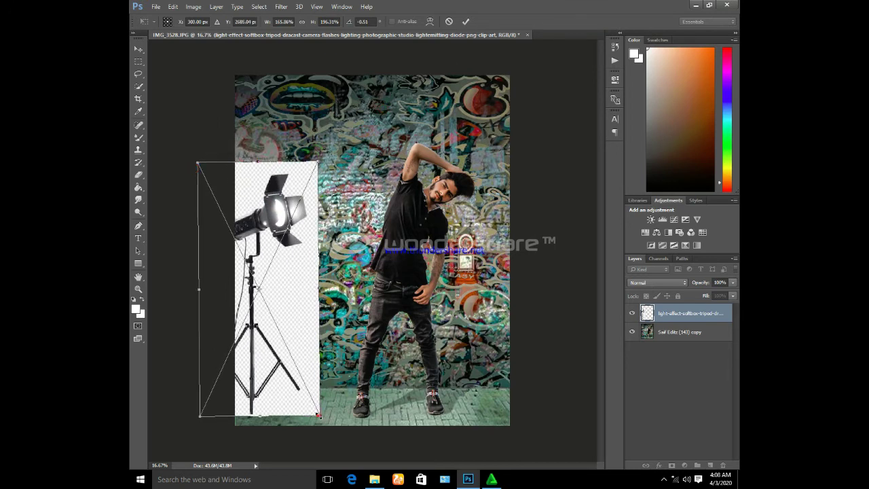
{"action": "left_click_drag", "start_coordinate": [319, 415], "coordinate": [324, 416]}
{"action": "left_click", "coordinate": [466, 21]}
Step: Erase the light's white backdrop with the Magic Eraser, including gaps between tripod legs
{"action": "key", "text": "e"}
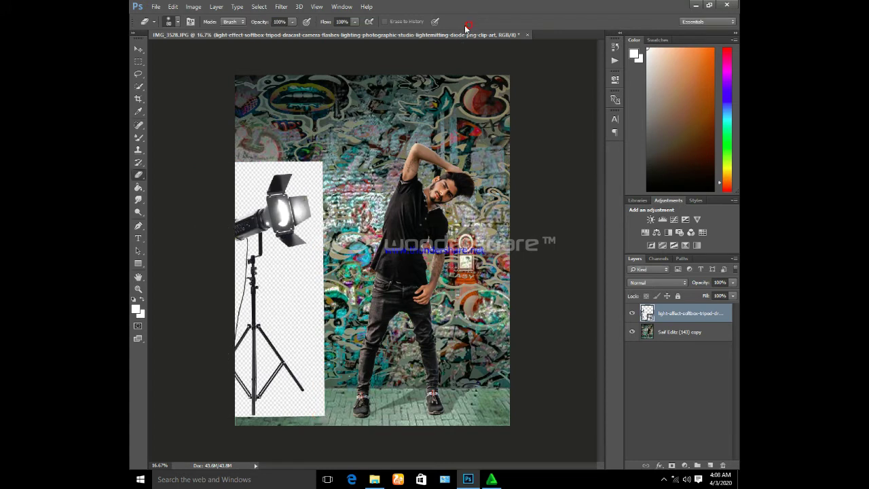
{"action": "right_click", "coordinate": [138, 174]}
{"action": "left_click", "coordinate": [183, 194]}
{"action": "left_click", "coordinate": [292, 277]}
{"action": "left_click", "coordinate": [414, 186]}
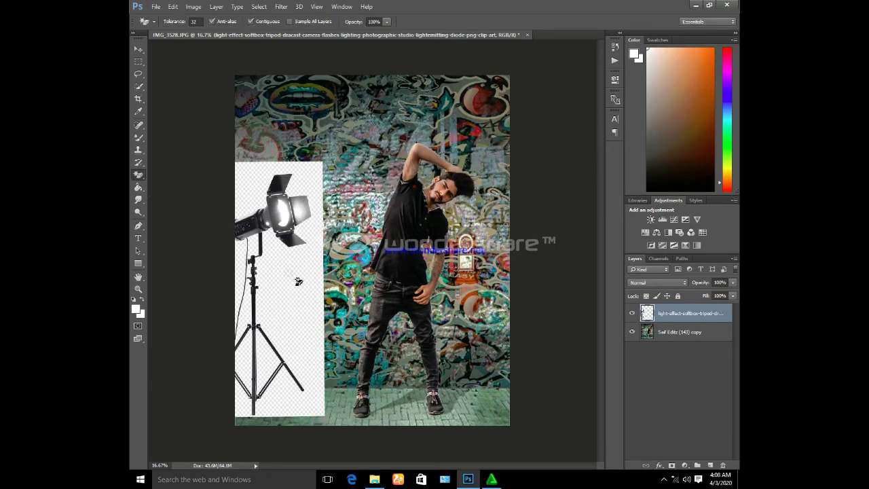
{"action": "left_click", "coordinate": [293, 286]}
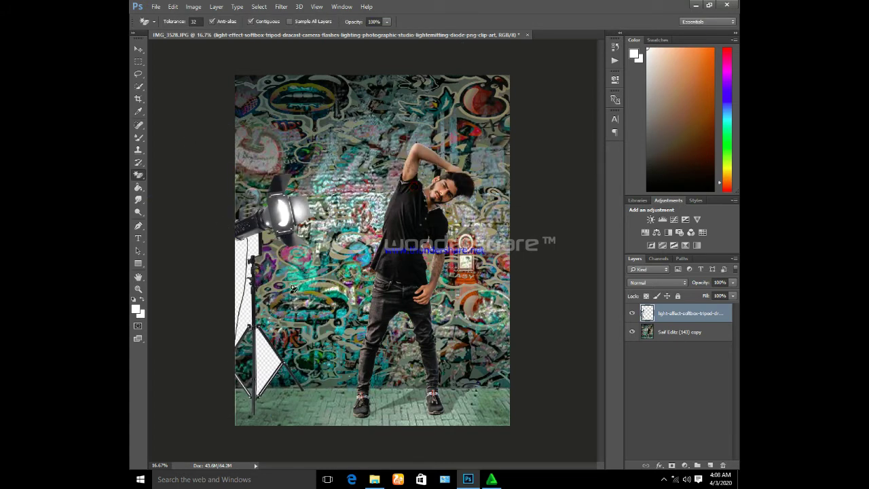
{"action": "left_click", "coordinate": [238, 278]}
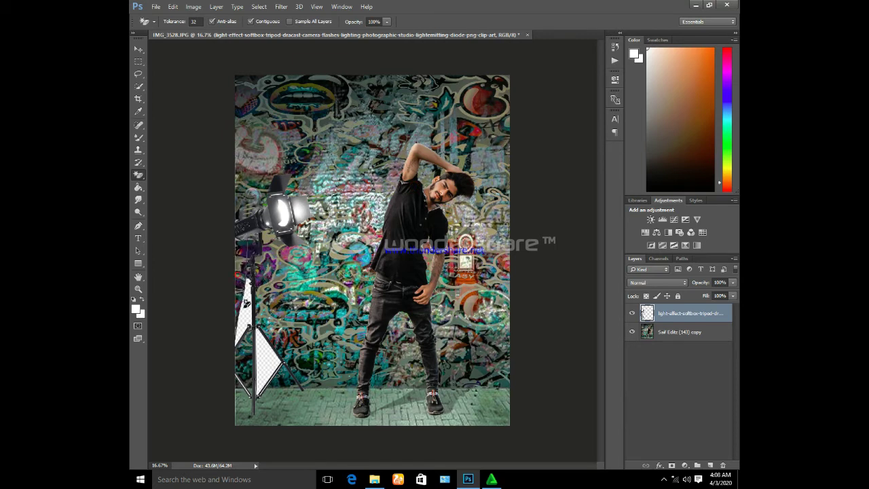
{"action": "left_click", "coordinate": [243, 307]}
{"action": "left_click", "coordinate": [263, 356]}
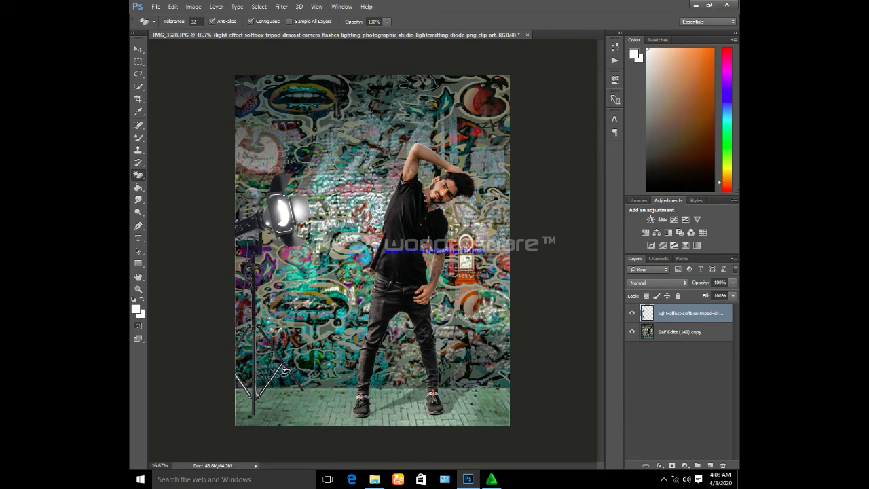
Step: Enlarge the light stand at the left edge and duplicate its layer
{"action": "key", "text": "ctrl+t"}
{"action": "left_click_drag", "start_coordinate": [307, 416], "coordinate": [321, 421]}
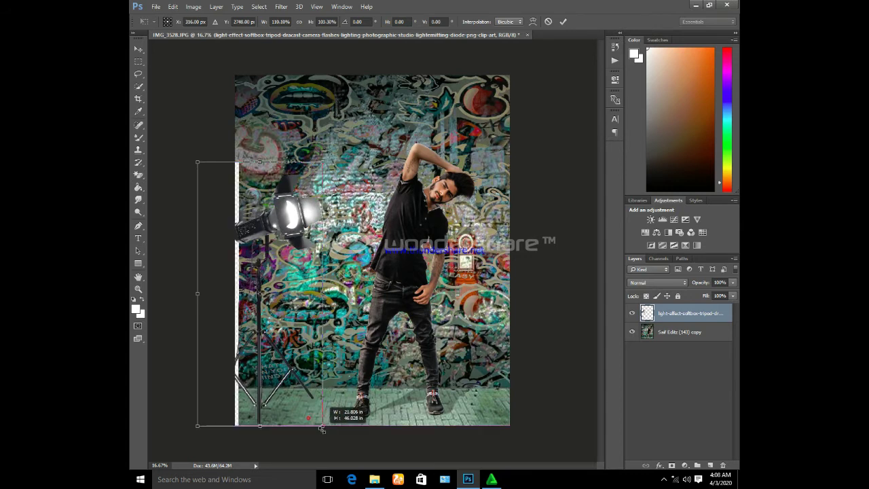
{"action": "left_click_drag", "start_coordinate": [301, 374], "coordinate": [295, 368]}
{"action": "left_click", "coordinate": [565, 22]}
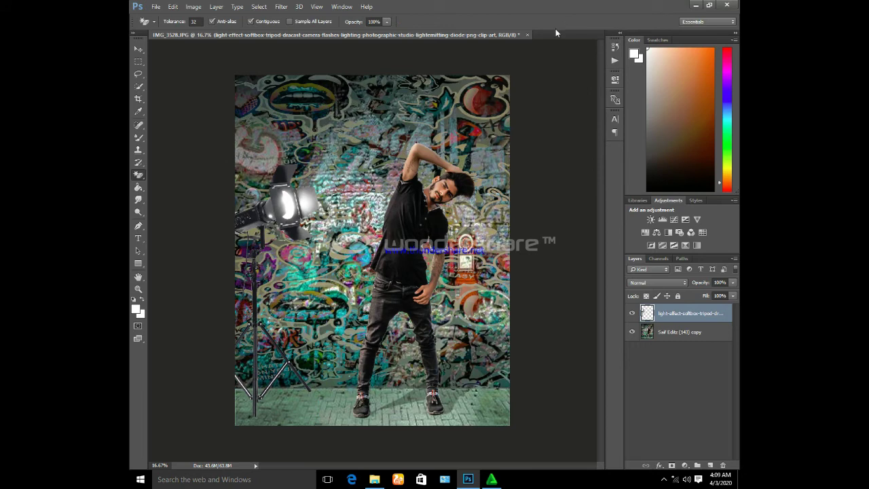
{"action": "key", "text": "ctrl+j"}
{"action": "key", "text": "ctrl+u"}
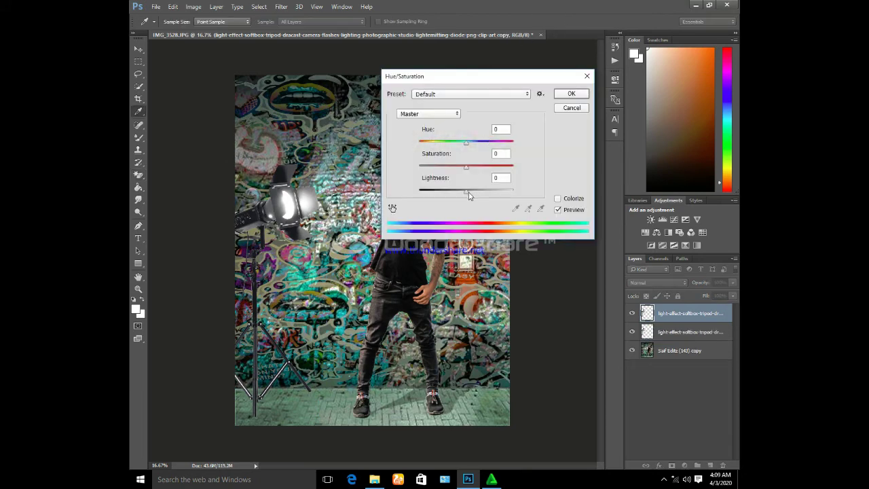
Step: Turn the light copy solid black with Lightness -100, place it beneath the original, and enlarge it slightly
{"action": "left_click_drag", "start_coordinate": [469, 195], "coordinate": [419, 190]}
{"action": "left_click", "coordinate": [576, 92]}
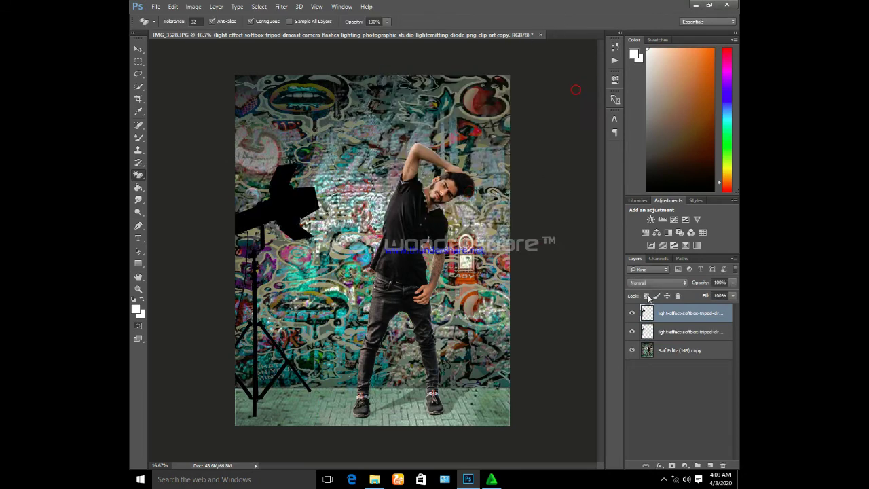
{"action": "left_click_drag", "start_coordinate": [652, 313], "coordinate": [659, 332]}
{"action": "key", "text": "ctrl+t"}
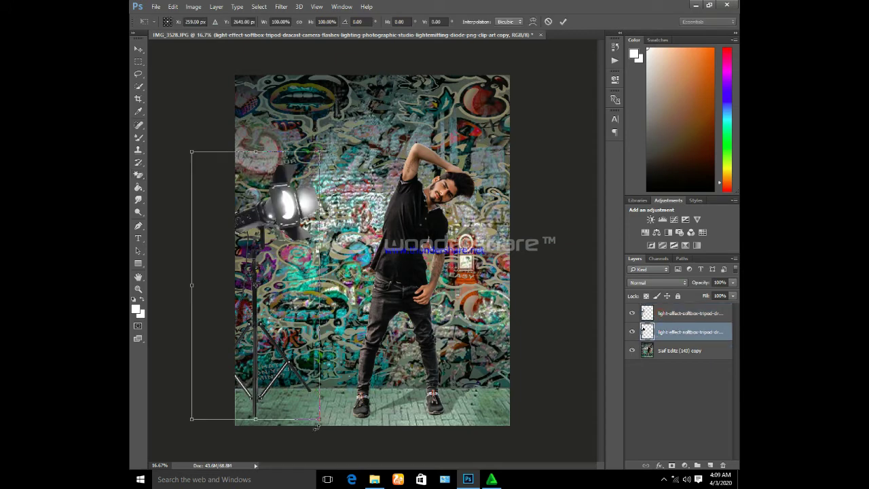
{"action": "left_click_drag", "start_coordinate": [320, 422], "coordinate": [326, 426]}
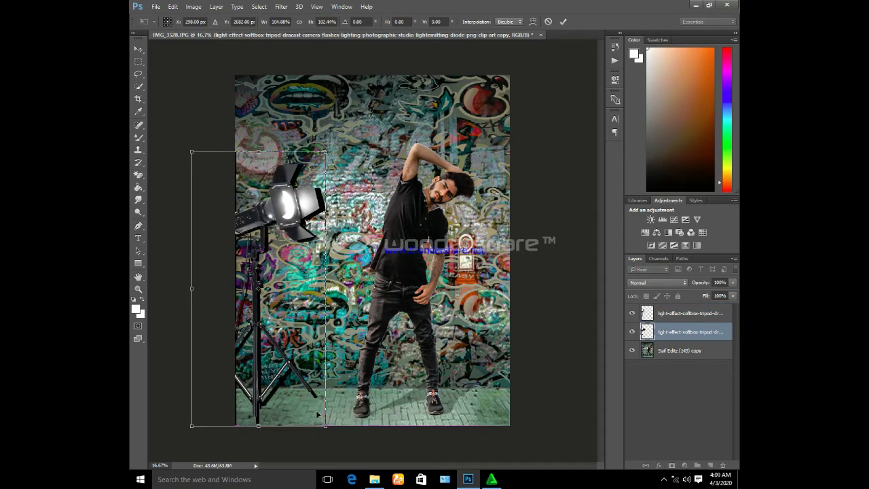
{"action": "left_click", "coordinate": [563, 21]}
Step: Lower the shadow layer's opacity to 47% and select both light layers
{"action": "key", "text": "e"}
{"action": "left_click", "coordinate": [733, 282]}
{"action": "left_click_drag", "start_coordinate": [733, 295], "coordinate": [709, 298]}
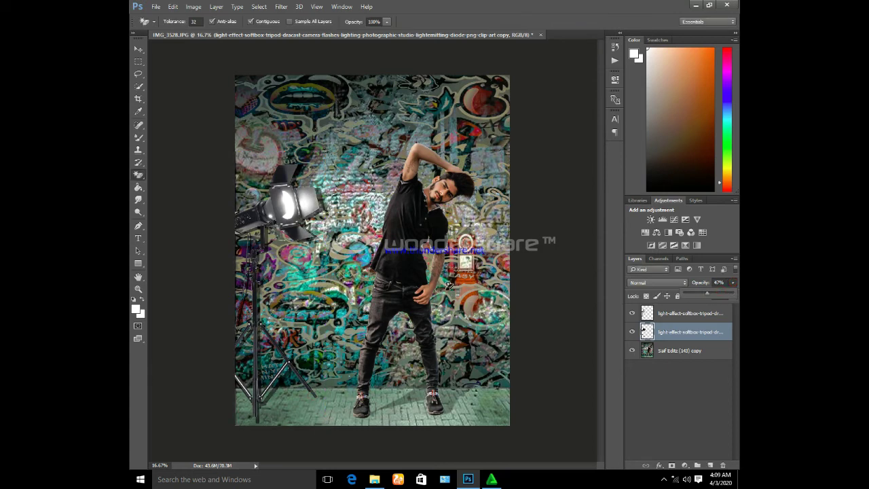
{"action": "left_click", "coordinate": [265, 290]}
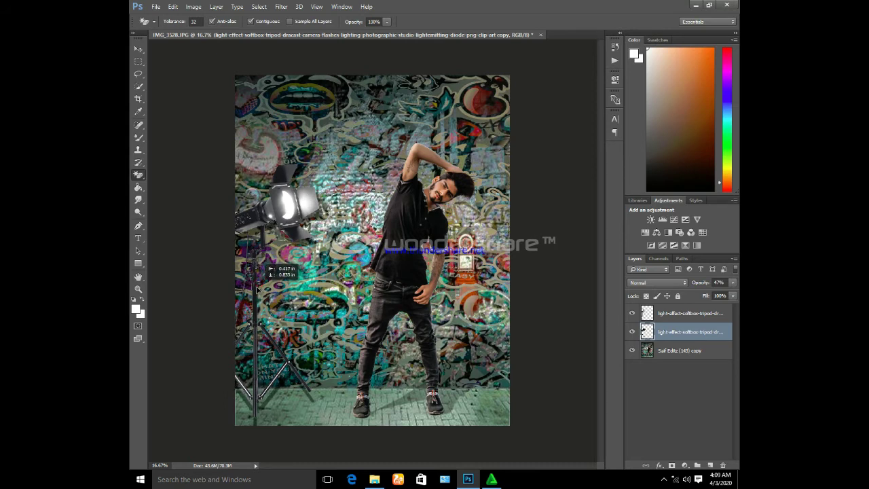
{"action": "left_click", "coordinate": [670, 318], "text": "shift"}
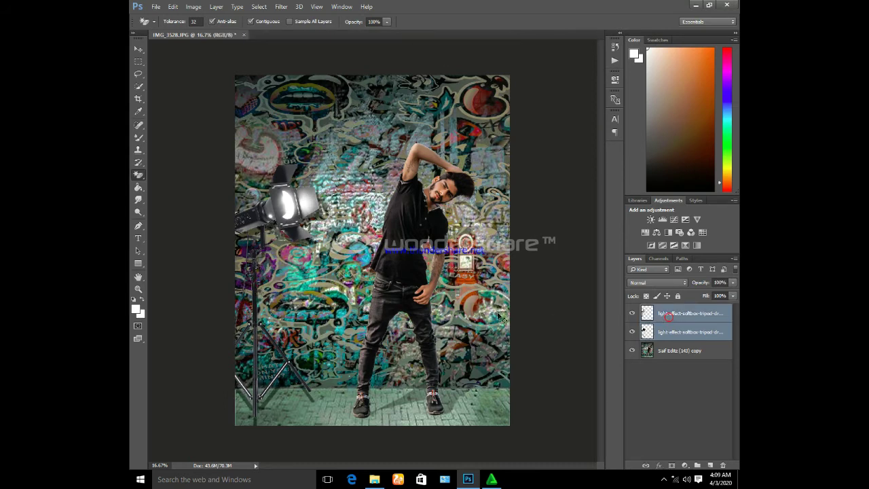
Step: Merge the light and its shadow into one layer and nudge it slightly left
{"action": "key", "text": "ctrl+e"}
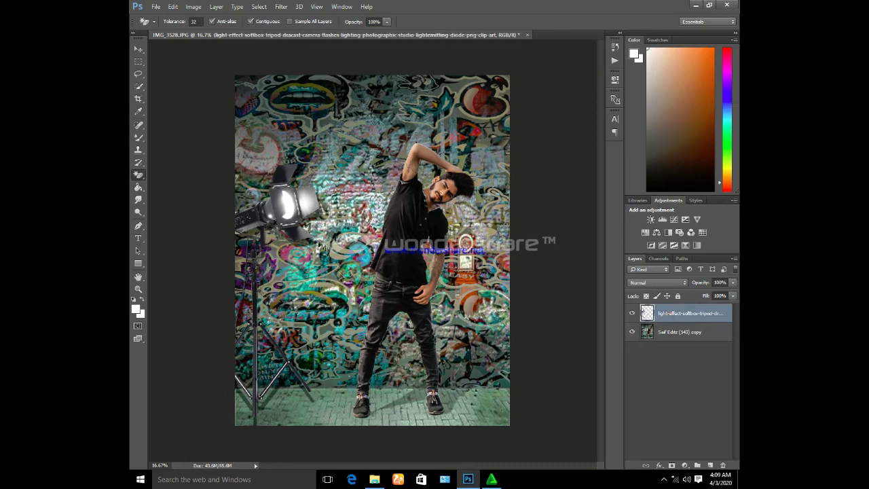
{"action": "left_click_drag", "start_coordinate": [271, 212], "coordinate": [263, 216]}
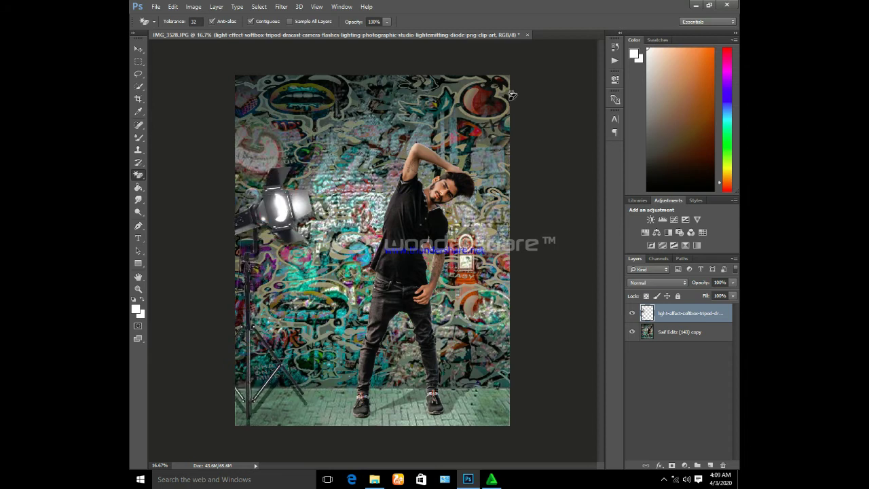
{"action": "left_click", "coordinate": [676, 333]}
{"action": "left_click", "coordinate": [670, 312]}
Step: Desaturate the studio light with Hue/Saturation: Saturation -100, Lightness about -6
{"action": "key", "text": "ctrl+u"}
{"action": "left_click", "coordinate": [557, 198]}
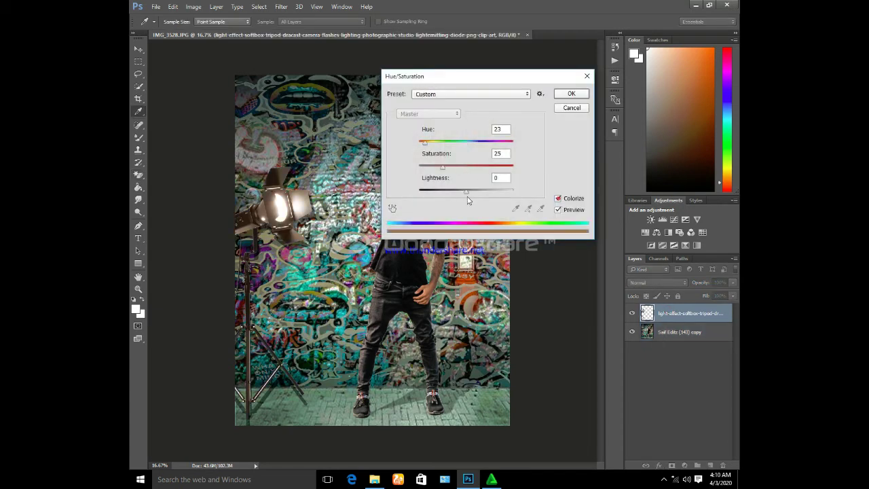
{"action": "mouse_move", "coordinate": [466, 192]}
{"action": "left_mouse_down"}
{"action": "mouse_move", "coordinate": [452, 193]}
{"action": "mouse_move", "coordinate": [463, 196]}
{"action": "mouse_move", "coordinate": [520, 169]}
{"action": "mouse_move", "coordinate": [410, 178]}
{"action": "left_mouse_up"}
{"action": "left_click", "coordinate": [559, 198]}
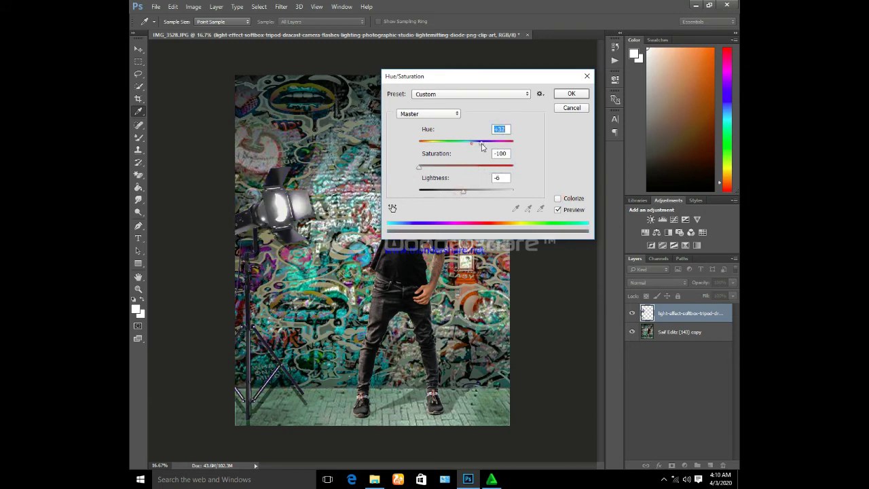
{"action": "left_click_drag", "start_coordinate": [466, 142], "coordinate": [465, 143]}
{"action": "left_click", "coordinate": [465, 193]}
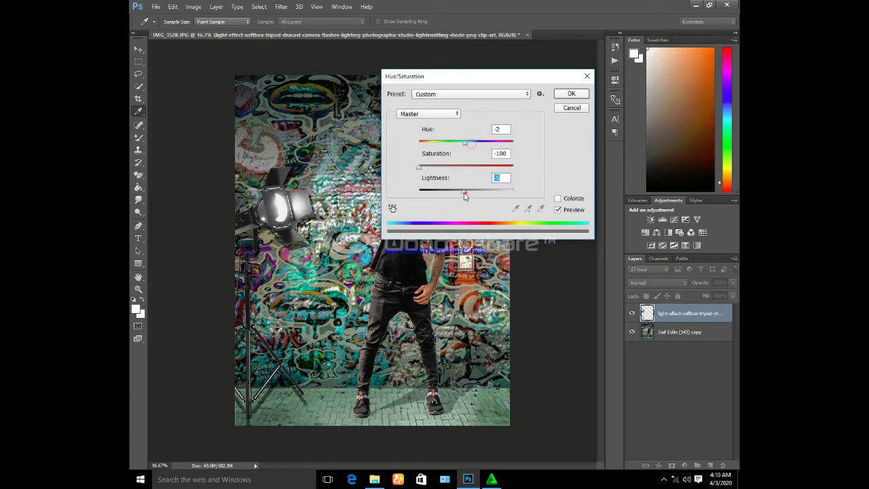
{"action": "left_click", "coordinate": [581, 99]}
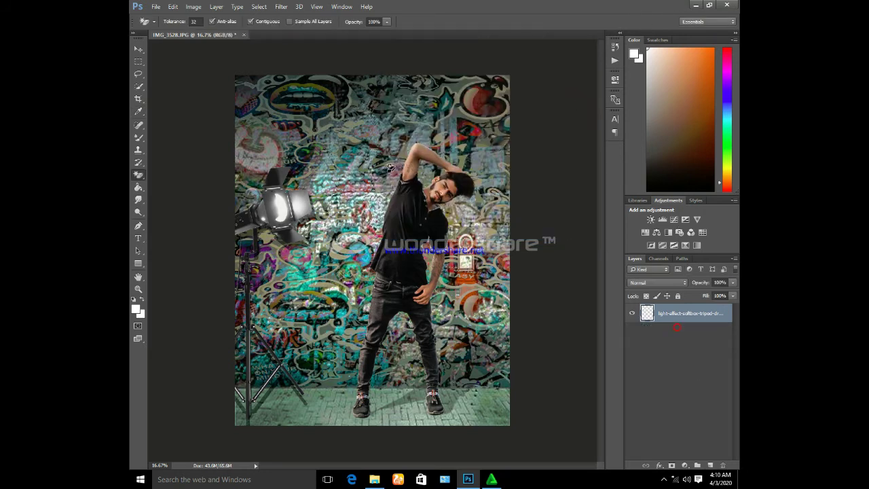
Step: Paint a white dot on a new layer and stretch it into a glow over the lamp head
{"action": "left_click", "coordinate": [139, 137]}
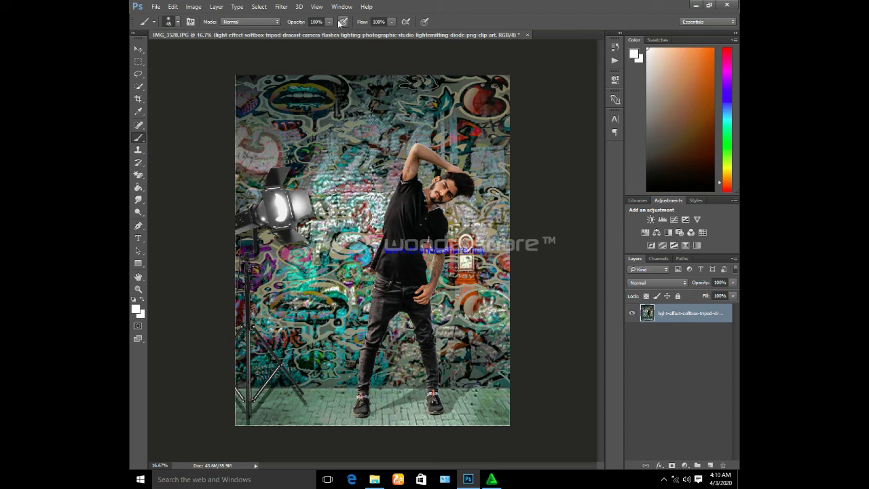
{"action": "left_click", "coordinate": [710, 466]}
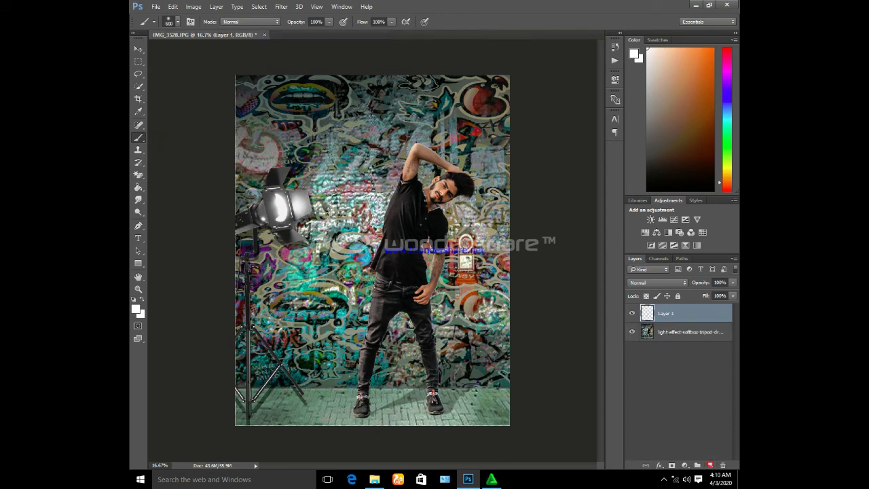
{"action": "left_click", "coordinate": [346, 224]}
{"action": "key", "text": "ctrl+t"}
{"action": "left_click_drag", "start_coordinate": [346, 224], "coordinate": [286, 210]}
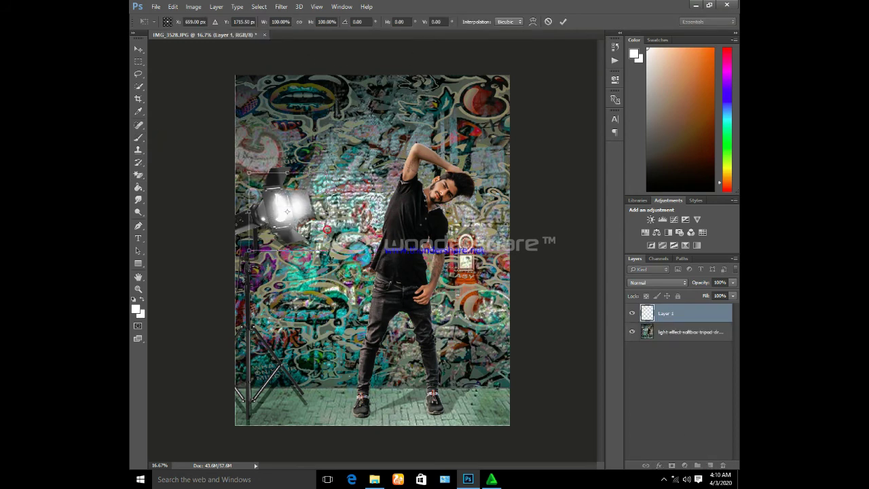
{"action": "mouse_move", "coordinate": [327, 230]}
{"action": "left_mouse_down"}
{"action": "mouse_move", "coordinate": [341, 209]}
{"action": "mouse_move", "coordinate": [378, 209]}
{"action": "left_mouse_up"}
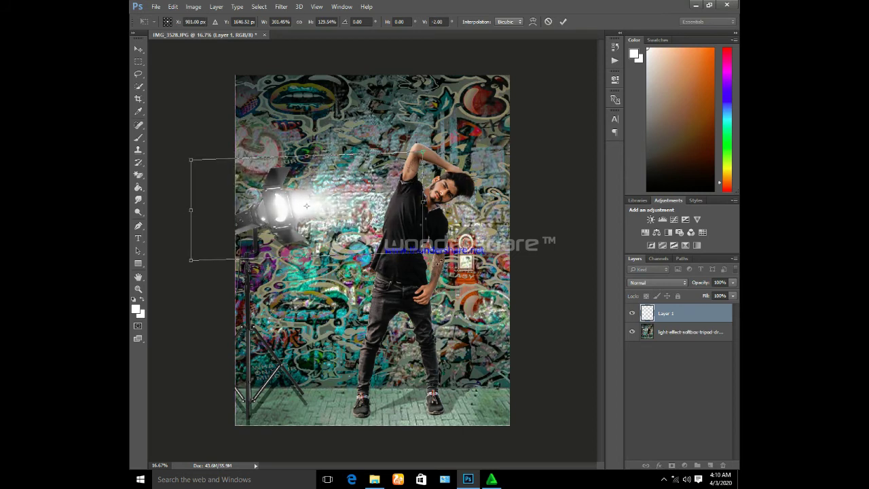
{"action": "mouse_move", "coordinate": [378, 209]}
{"action": "left_mouse_down"}
{"action": "mouse_move", "coordinate": [392, 242]}
{"action": "mouse_move", "coordinate": [358, 238]}
{"action": "left_mouse_up"}
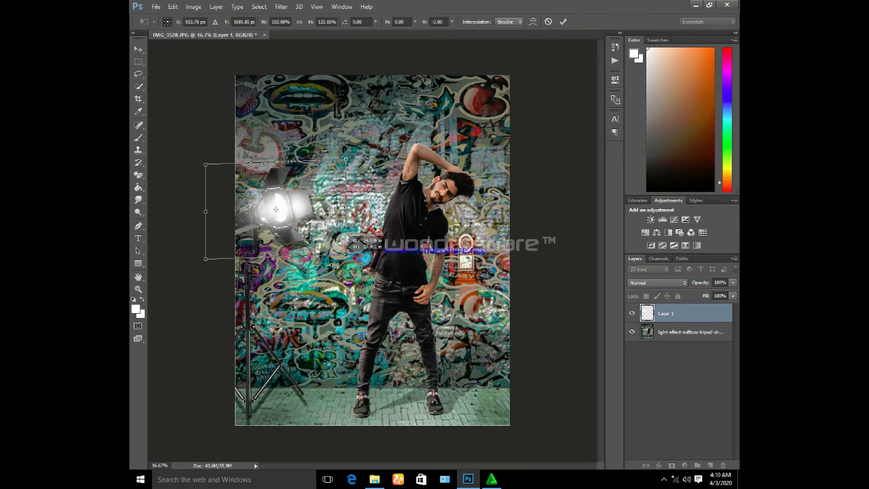
{"action": "left_click_drag", "start_coordinate": [358, 234], "coordinate": [361, 235]}
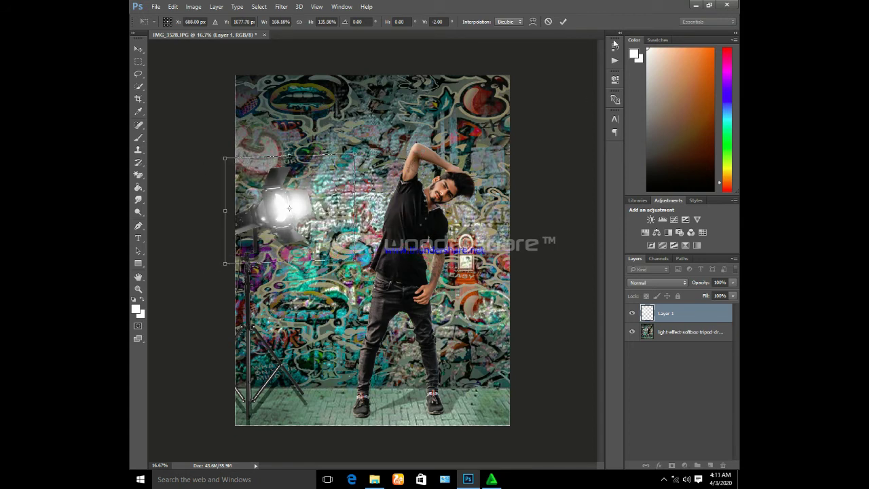
{"action": "left_click", "coordinate": [563, 21]}
Step: Merge the glow layer down into the photo layer
{"action": "key", "text": "b"}
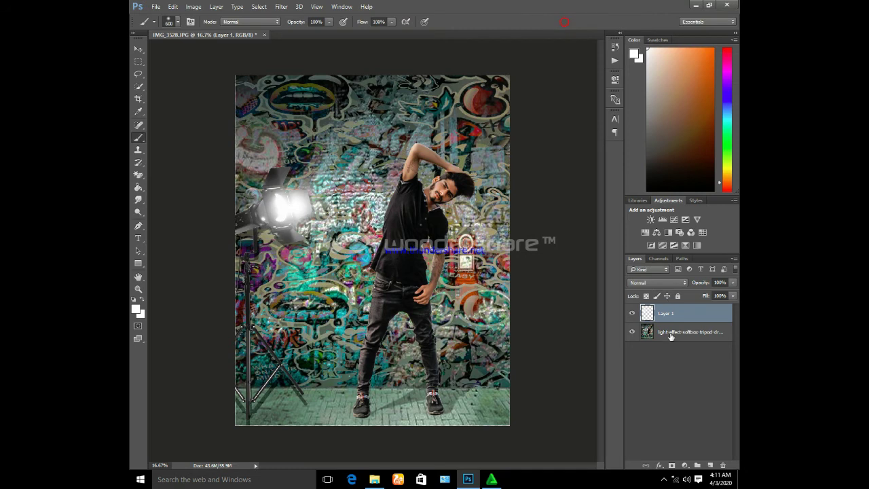
{"action": "left_click", "coordinate": [671, 336], "text": "shift"}
{"action": "key", "text": "ctrl+e"}
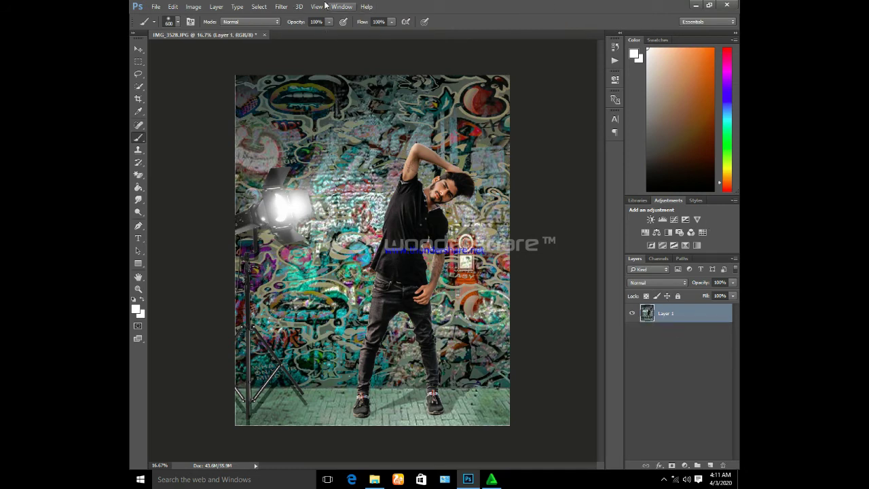
Step: In Camera Raw, set Exposure -0.15, Highlights -100, Whites +43 and add a little Clarity
{"action": "left_click", "coordinate": [281, 6]}
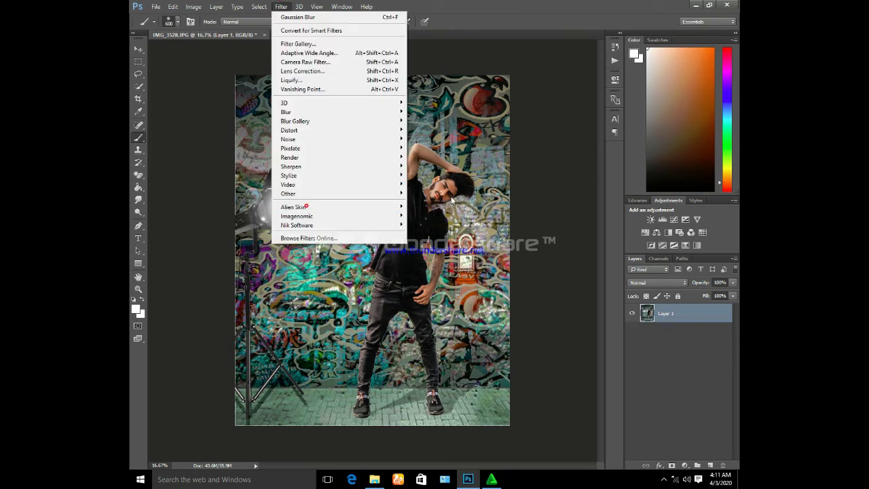
{"action": "left_click", "coordinate": [306, 206]}
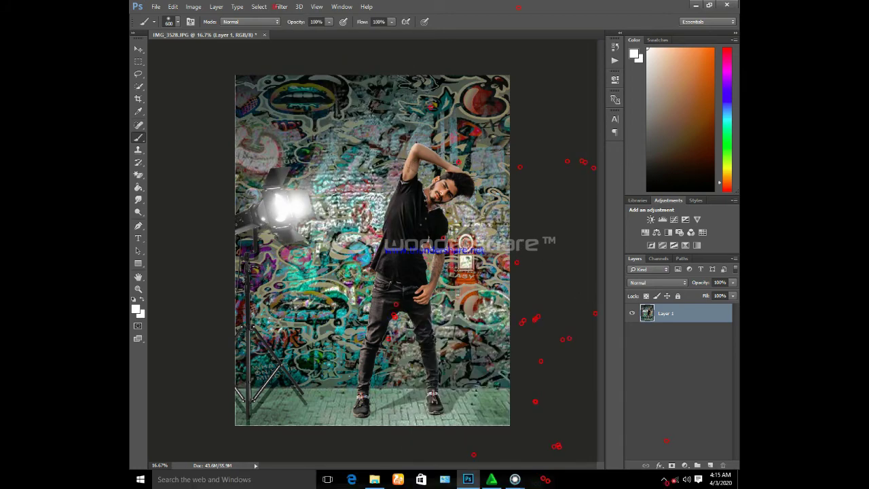
{"action": "left_click", "coordinate": [283, 6]}
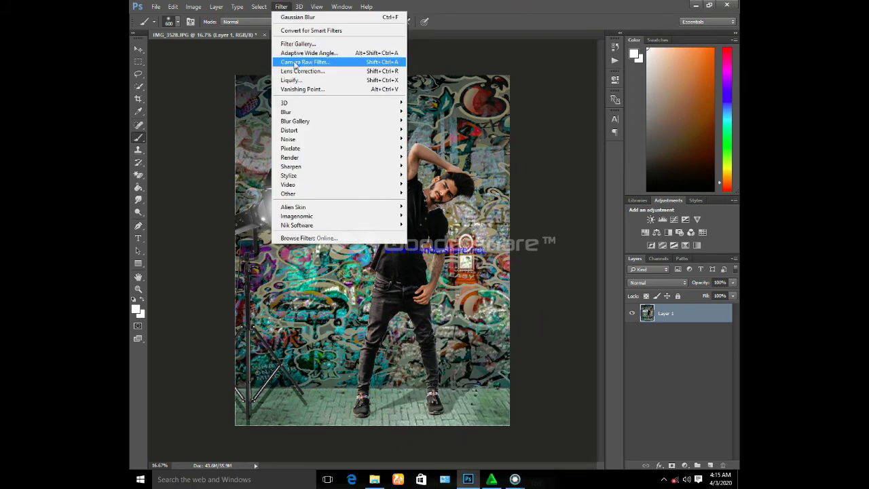
{"action": "left_click", "coordinate": [294, 61]}
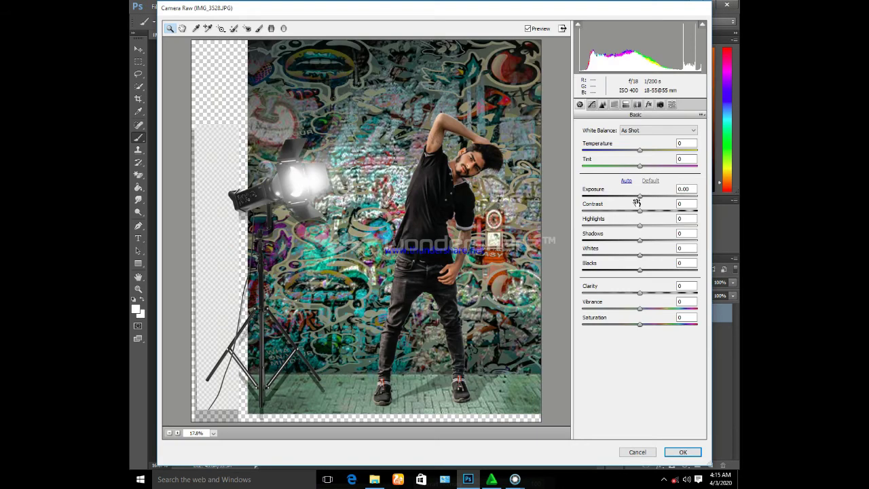
{"action": "left_click", "coordinate": [637, 196]}
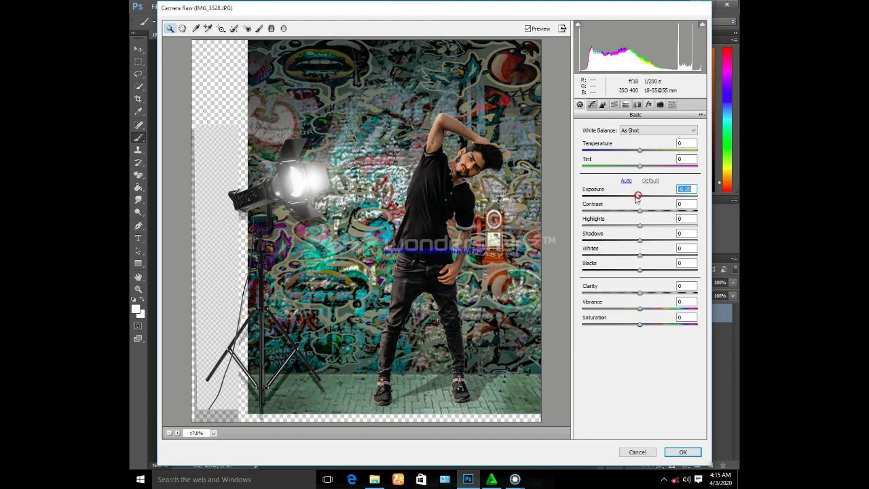
{"action": "left_click_drag", "start_coordinate": [637, 197], "coordinate": [640, 197]}
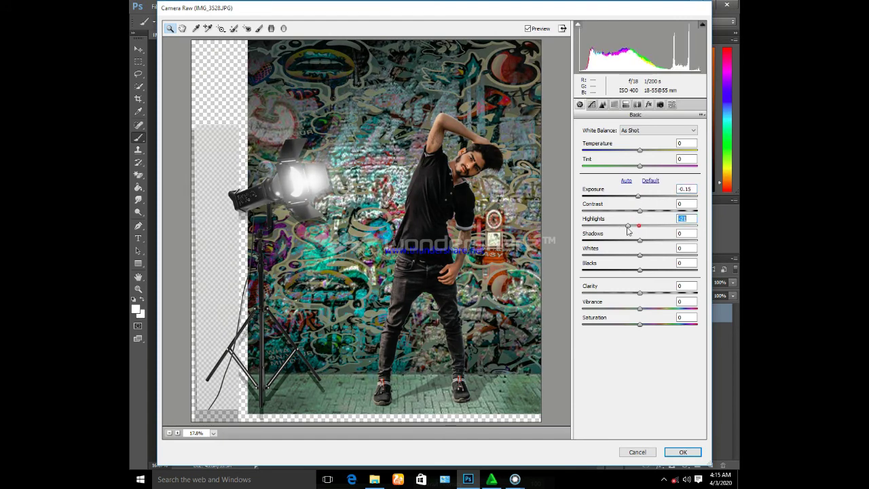
{"action": "left_click_drag", "start_coordinate": [640, 226], "coordinate": [583, 231]}
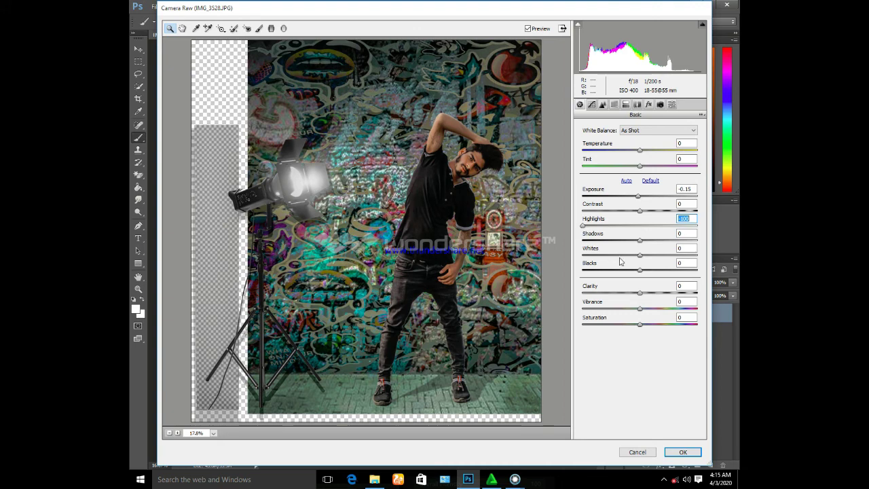
{"action": "mouse_move", "coordinate": [640, 255]}
{"action": "left_mouse_down"}
{"action": "mouse_move", "coordinate": [673, 256]}
{"action": "mouse_move", "coordinate": [664, 256]}
{"action": "left_mouse_up"}
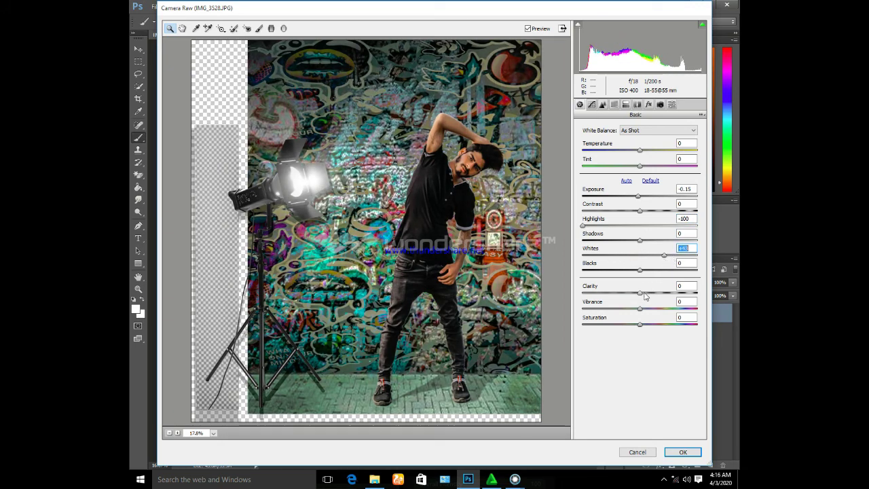
{"action": "left_click_drag", "start_coordinate": [645, 293], "coordinate": [649, 293]}
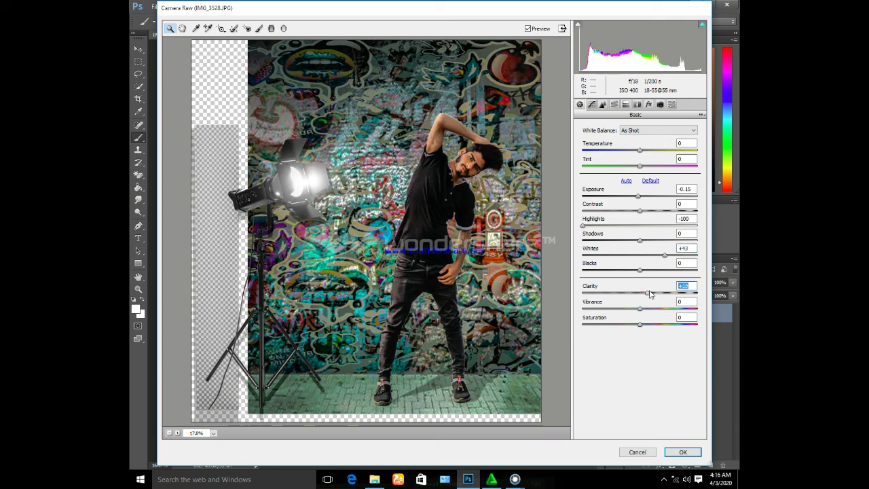
Step: Set HSL saturation: Reds +31, Oranges -28, Greens -100, Aquas -15
{"action": "left_click", "coordinate": [614, 105]}
{"action": "left_click", "coordinate": [606, 141]}
{"action": "mouse_move", "coordinate": [640, 171]}
{"action": "left_mouse_down"}
{"action": "mouse_move", "coordinate": [657, 172]}
{"action": "mouse_move", "coordinate": [618, 194]}
{"action": "left_mouse_up"}
{"action": "mouse_move", "coordinate": [617, 193]}
{"action": "left_mouse_down"}
{"action": "mouse_move", "coordinate": [693, 220]}
{"action": "mouse_move", "coordinate": [697, 234]}
{"action": "mouse_move", "coordinate": [534, 236]}
{"action": "left_mouse_up"}
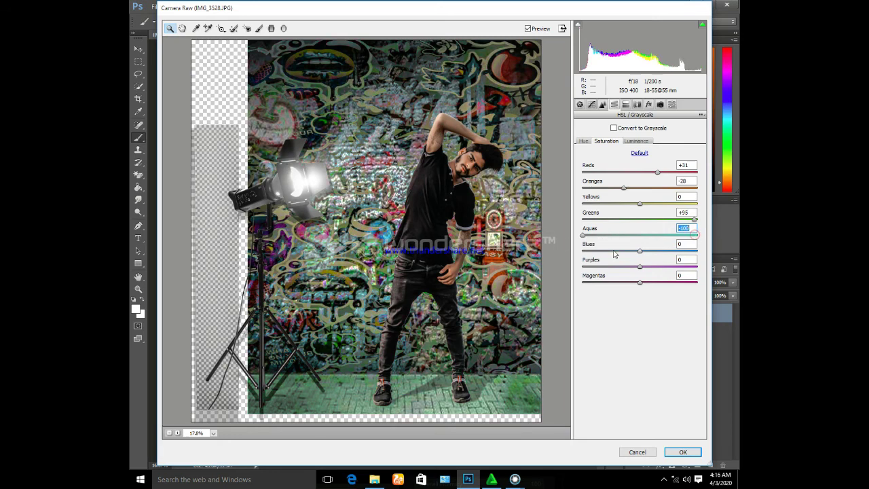
{"action": "mouse_move", "coordinate": [667, 221]}
{"action": "left_mouse_down"}
{"action": "mouse_move", "coordinate": [578, 219]}
{"action": "mouse_move", "coordinate": [690, 251]}
{"action": "left_mouse_up"}
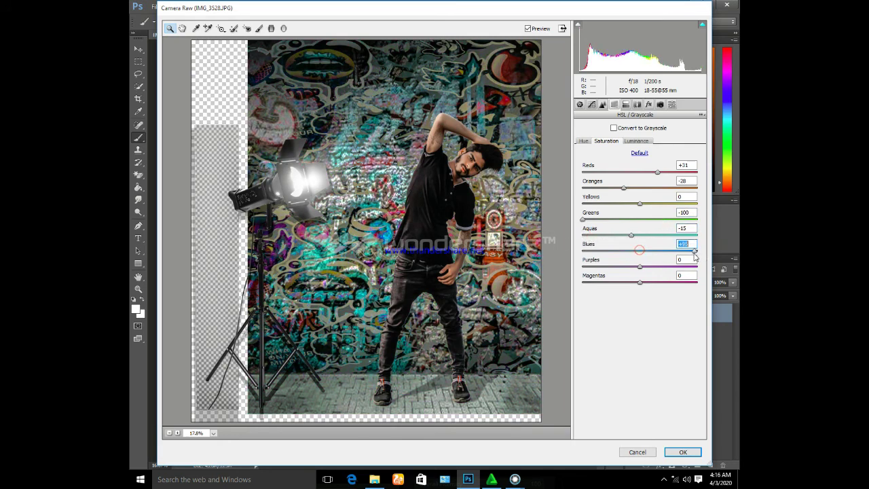
Step: Darken orange luminance to about -19 and set Lens Corrections manual scale to 95
{"action": "left_click", "coordinate": [635, 141]}
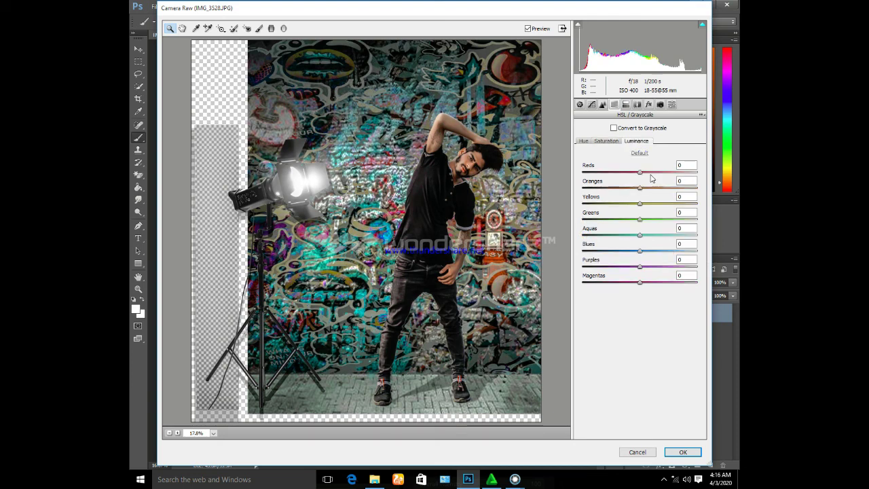
{"action": "mouse_move", "coordinate": [640, 188]}
{"action": "left_mouse_down"}
{"action": "mouse_move", "coordinate": [630, 188]}
{"action": "mouse_move", "coordinate": [654, 172]}
{"action": "left_mouse_up"}
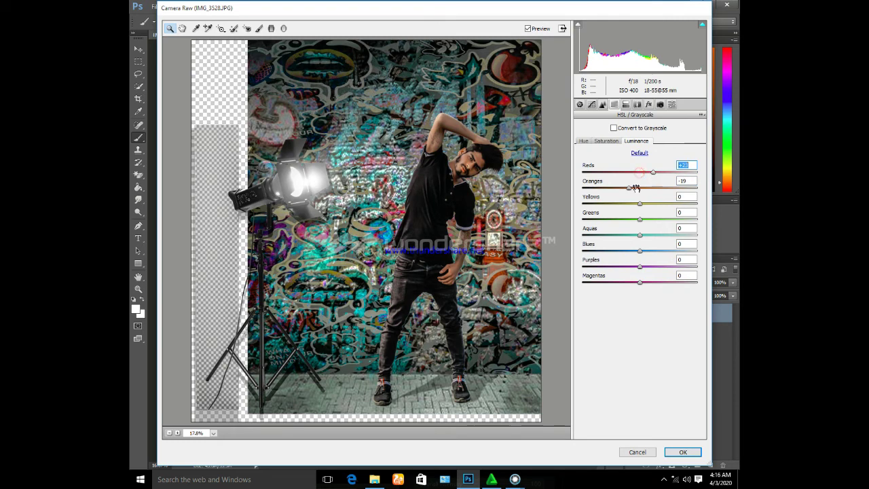
{"action": "left_click", "coordinate": [626, 104]}
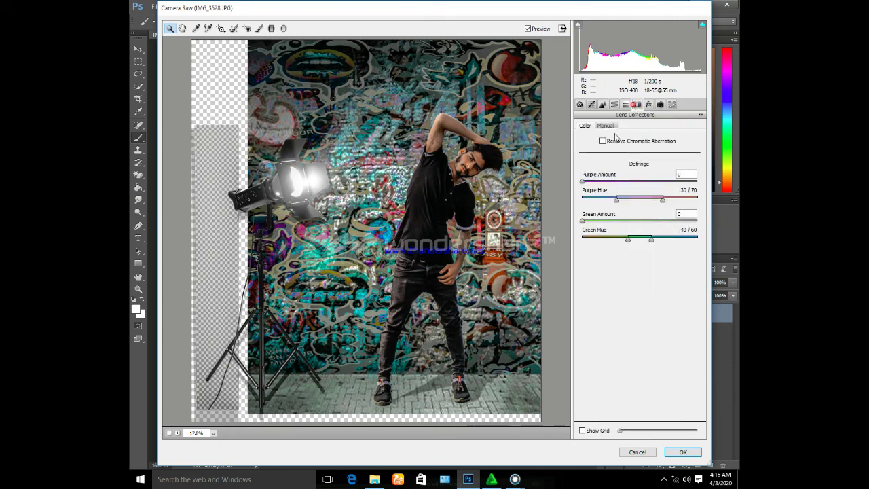
{"action": "left_click", "coordinate": [638, 104]}
{"action": "left_click_drag", "start_coordinate": [633, 267], "coordinate": [631, 267]}
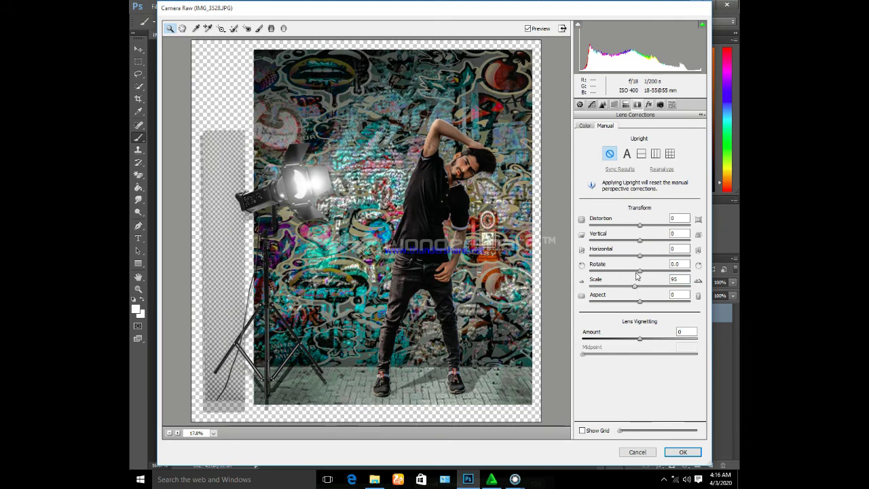
Step: Add a post-crop vignette with Amount -19 and apply the Camera Raw grade
{"action": "left_click", "coordinate": [626, 104]}
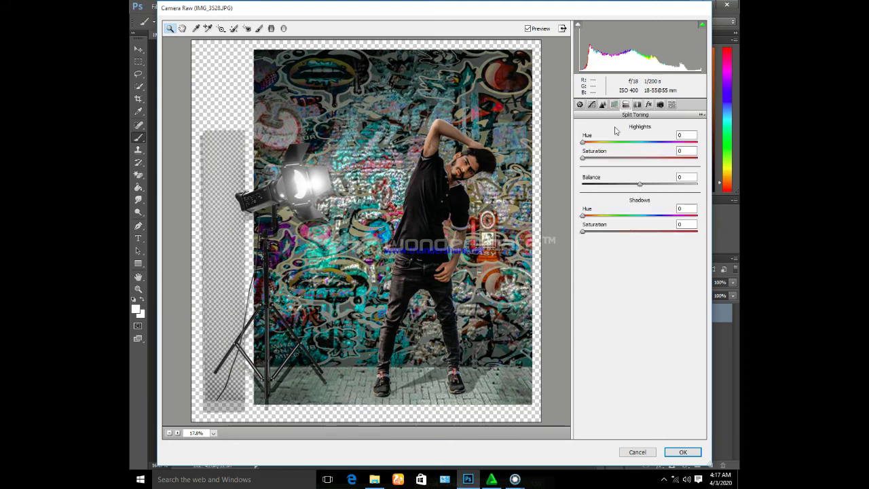
{"action": "left_click", "coordinate": [649, 104]}
{"action": "mouse_move", "coordinate": [641, 228]}
{"action": "left_mouse_down"}
{"action": "mouse_move", "coordinate": [630, 228]}
{"action": "mouse_move", "coordinate": [631, 242]}
{"action": "mouse_move", "coordinate": [656, 259]}
{"action": "mouse_move", "coordinate": [619, 259]}
{"action": "mouse_move", "coordinate": [618, 277]}
{"action": "mouse_move", "coordinate": [584, 291]}
{"action": "left_mouse_up"}
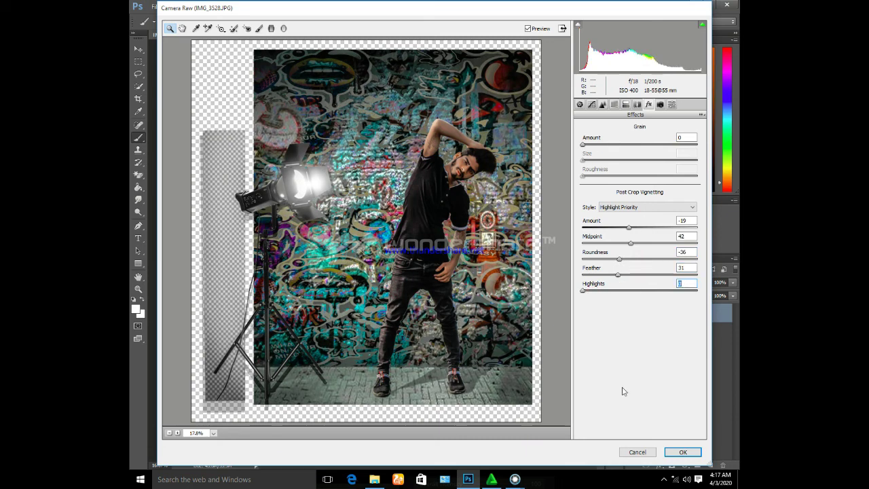
{"action": "left_click", "coordinate": [671, 452]}
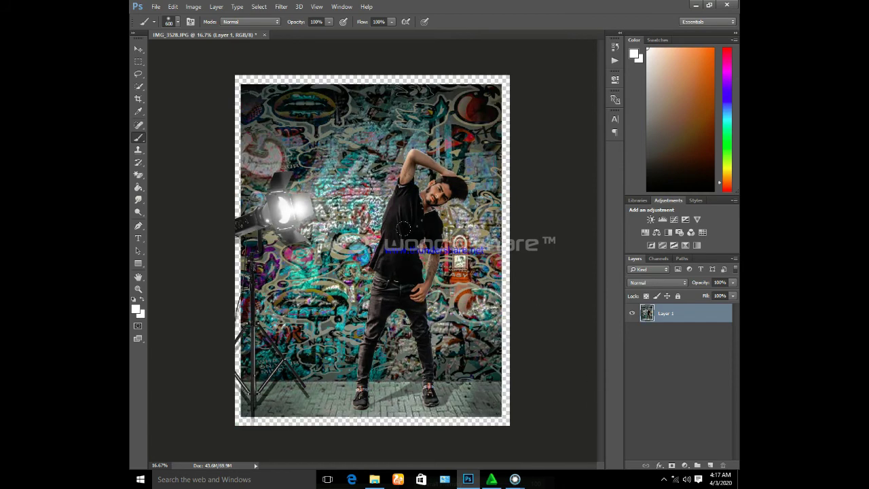
Step: Crop the canvas to trim the transparent top border
{"action": "left_click", "coordinate": [138, 186]}
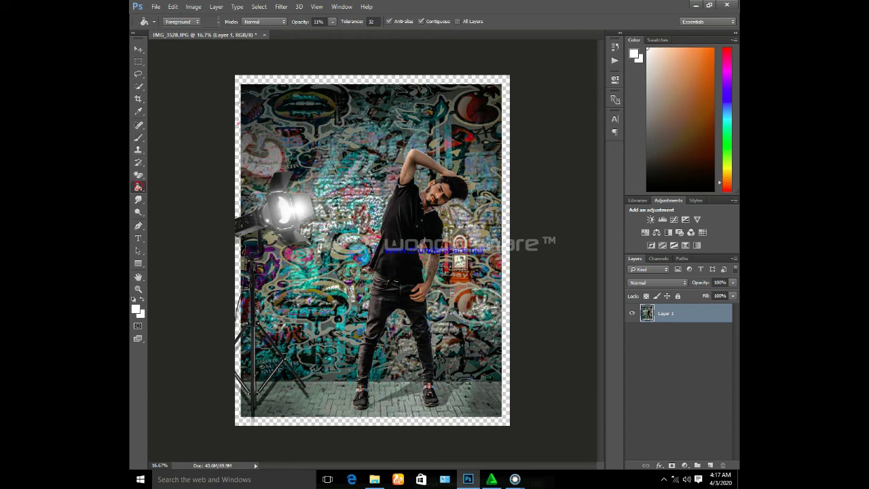
{"action": "left_click", "coordinate": [278, 77]}
{"action": "key", "text": "c"}
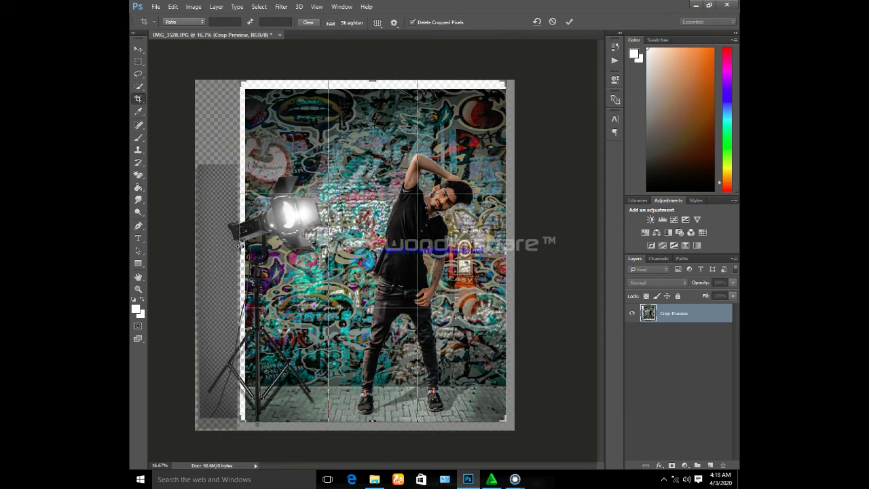
{"action": "left_click_drag", "start_coordinate": [239, 246], "coordinate": [237, 246]}
{"action": "left_click_drag", "start_coordinate": [372, 79], "coordinate": [372, 79]}
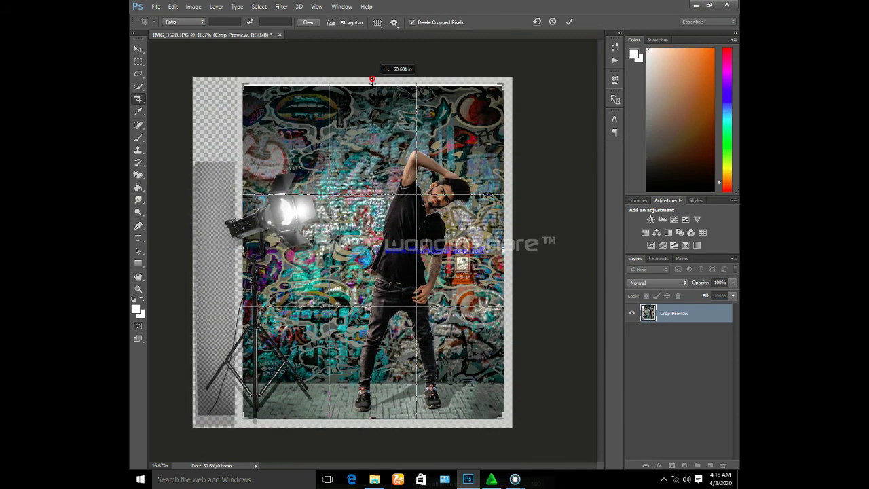
{"action": "left_click", "coordinate": [570, 22]}
Step: Stretch the image over the transparent left strip and crop the left edge in
{"action": "key", "text": "ctrl+t"}
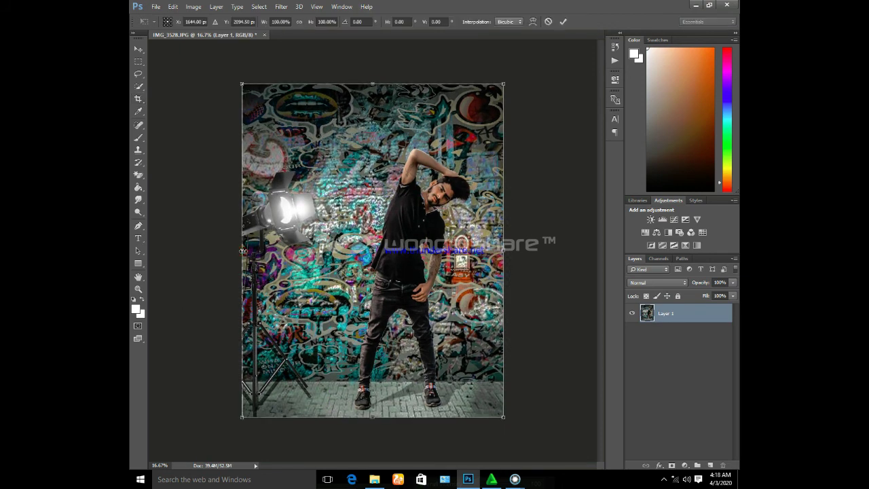
{"action": "left_click_drag", "start_coordinate": [243, 251], "coordinate": [243, 252]}
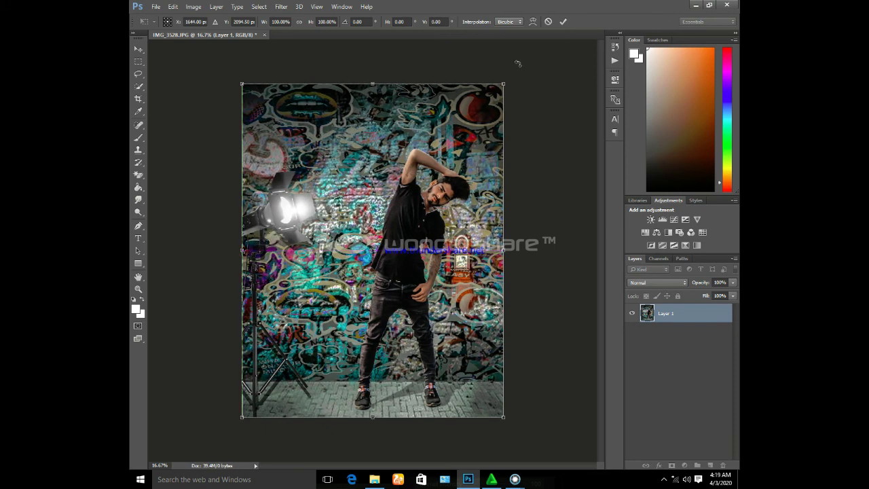
{"action": "left_click", "coordinate": [138, 98]}
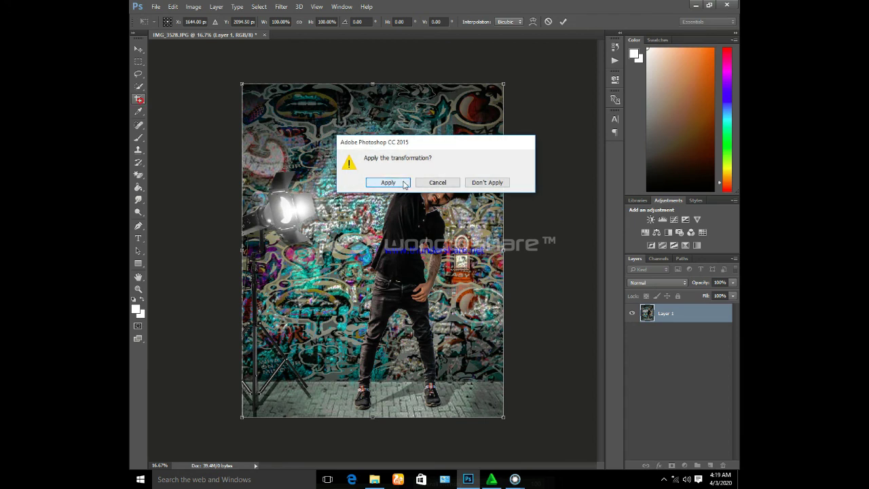
{"action": "key", "text": "Return"}
{"action": "left_click_drag", "start_coordinate": [238, 241], "coordinate": [241, 244]}
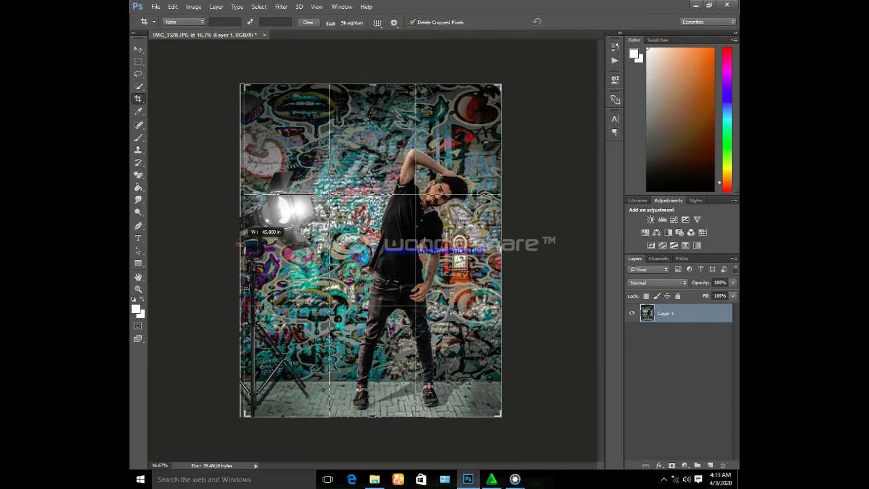
{"action": "left_click", "coordinate": [571, 22]}
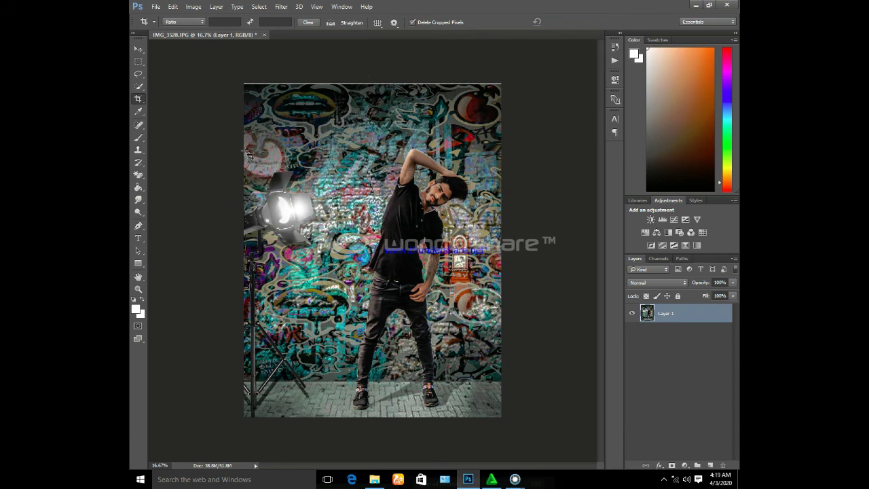
Step: Move the red signature logo beside the man and merge it down
{"action": "left_click", "coordinate": [713, 6]}
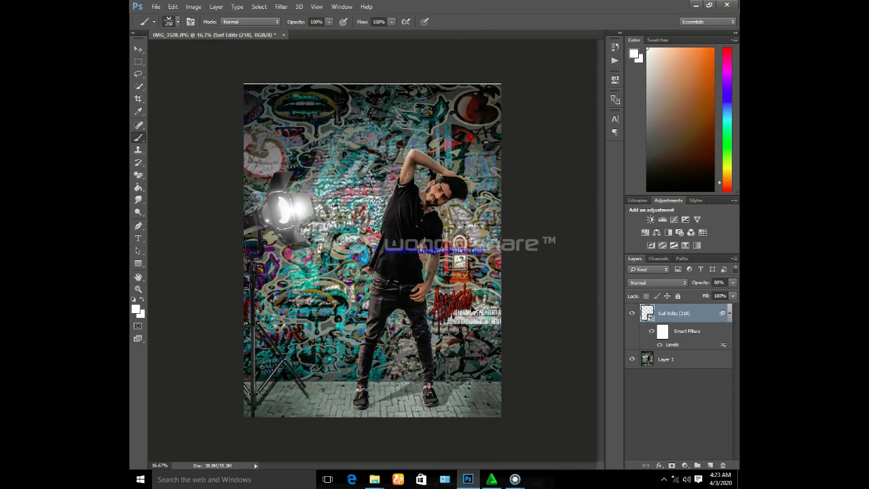
{"action": "left_click_drag", "start_coordinate": [478, 312], "coordinate": [475, 311]}
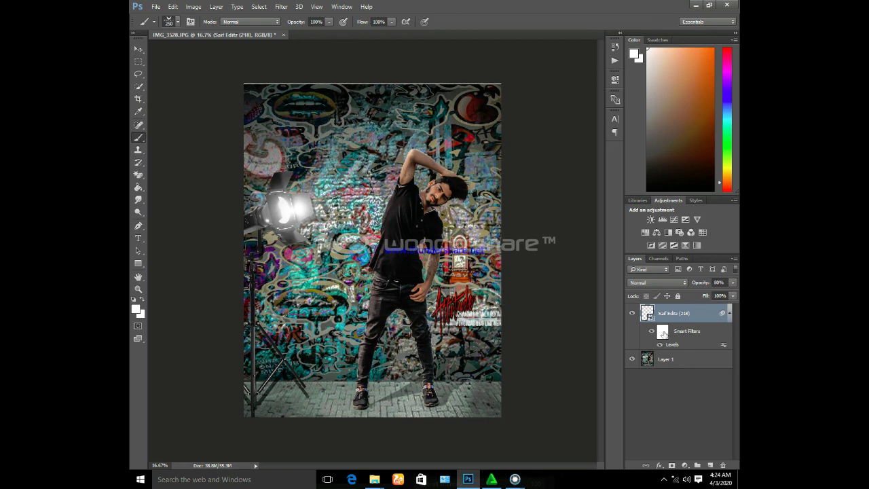
{"action": "key", "text": "ctrl+e"}
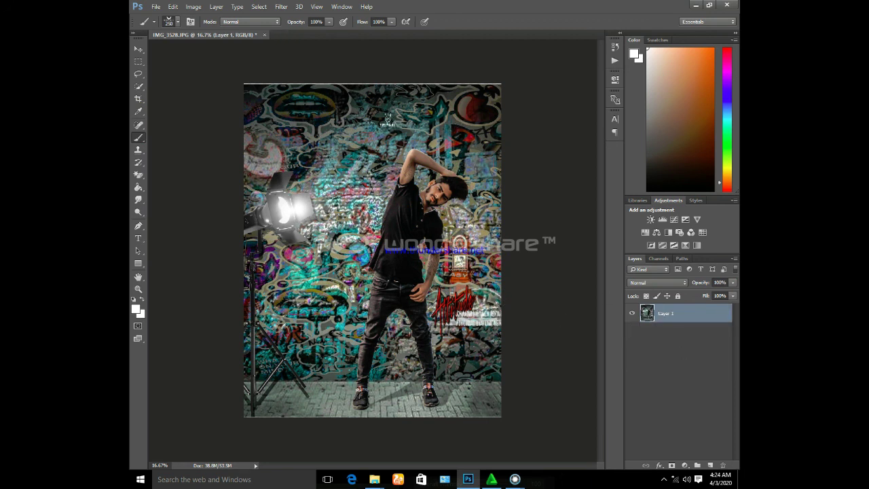
Step: Redo the merge with rasterizing, then stamp a 300 px logo near the top right
{"action": "key", "text": "bracketright"}
{"action": "key", "text": "ctrl+z"}
{"action": "key", "text": "ctrl+e"}
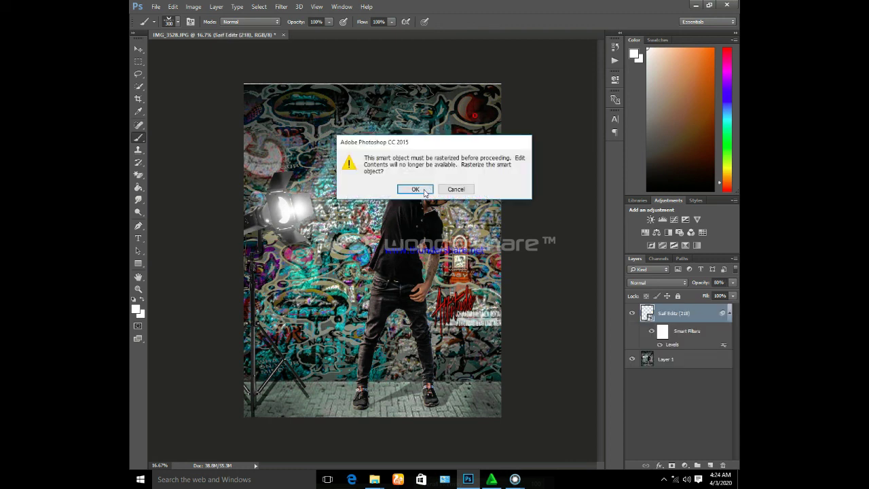
{"action": "key", "text": "Return"}
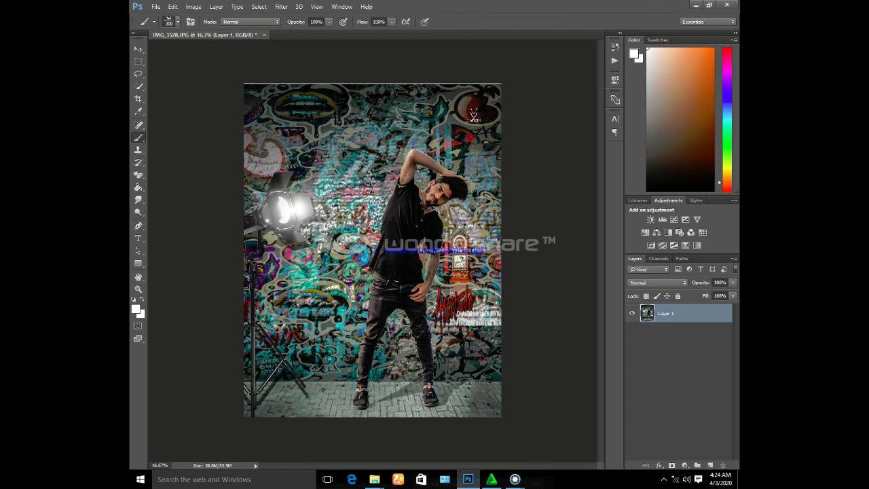
{"action": "left_click", "coordinate": [479, 114]}
Step: Stamp the top-right logo a second time so it becomes solid white
{"action": "left_click", "coordinate": [479, 113]}
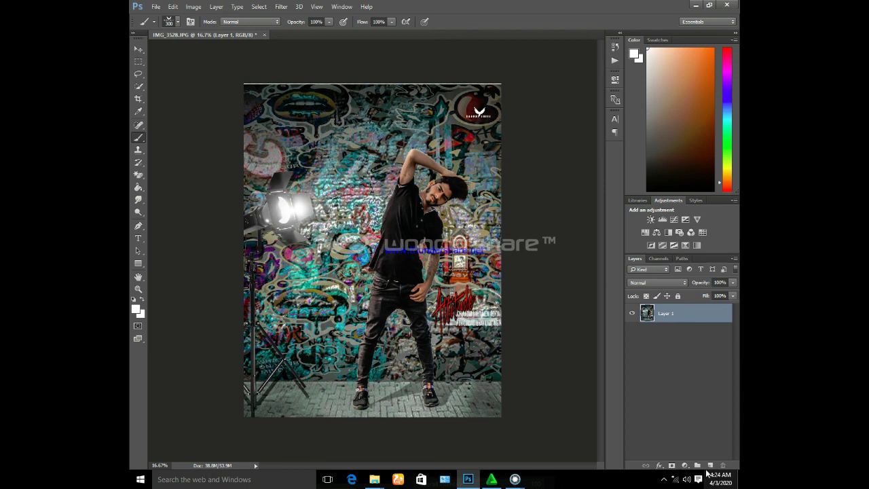
{"action": "left_click", "coordinate": [664, 480]}
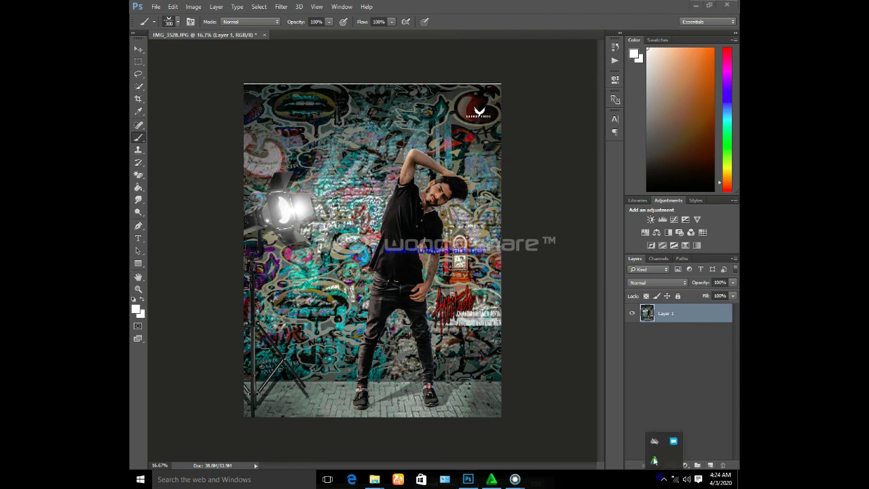
{"action": "left_click", "coordinate": [658, 481]}
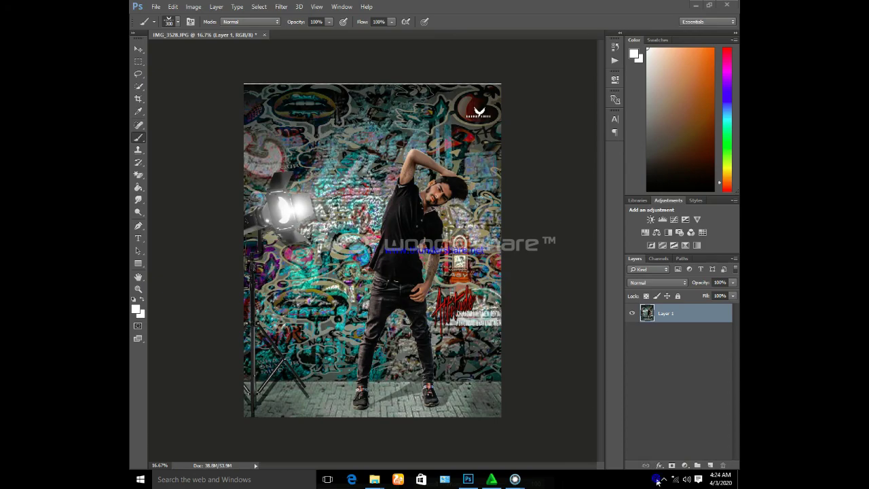